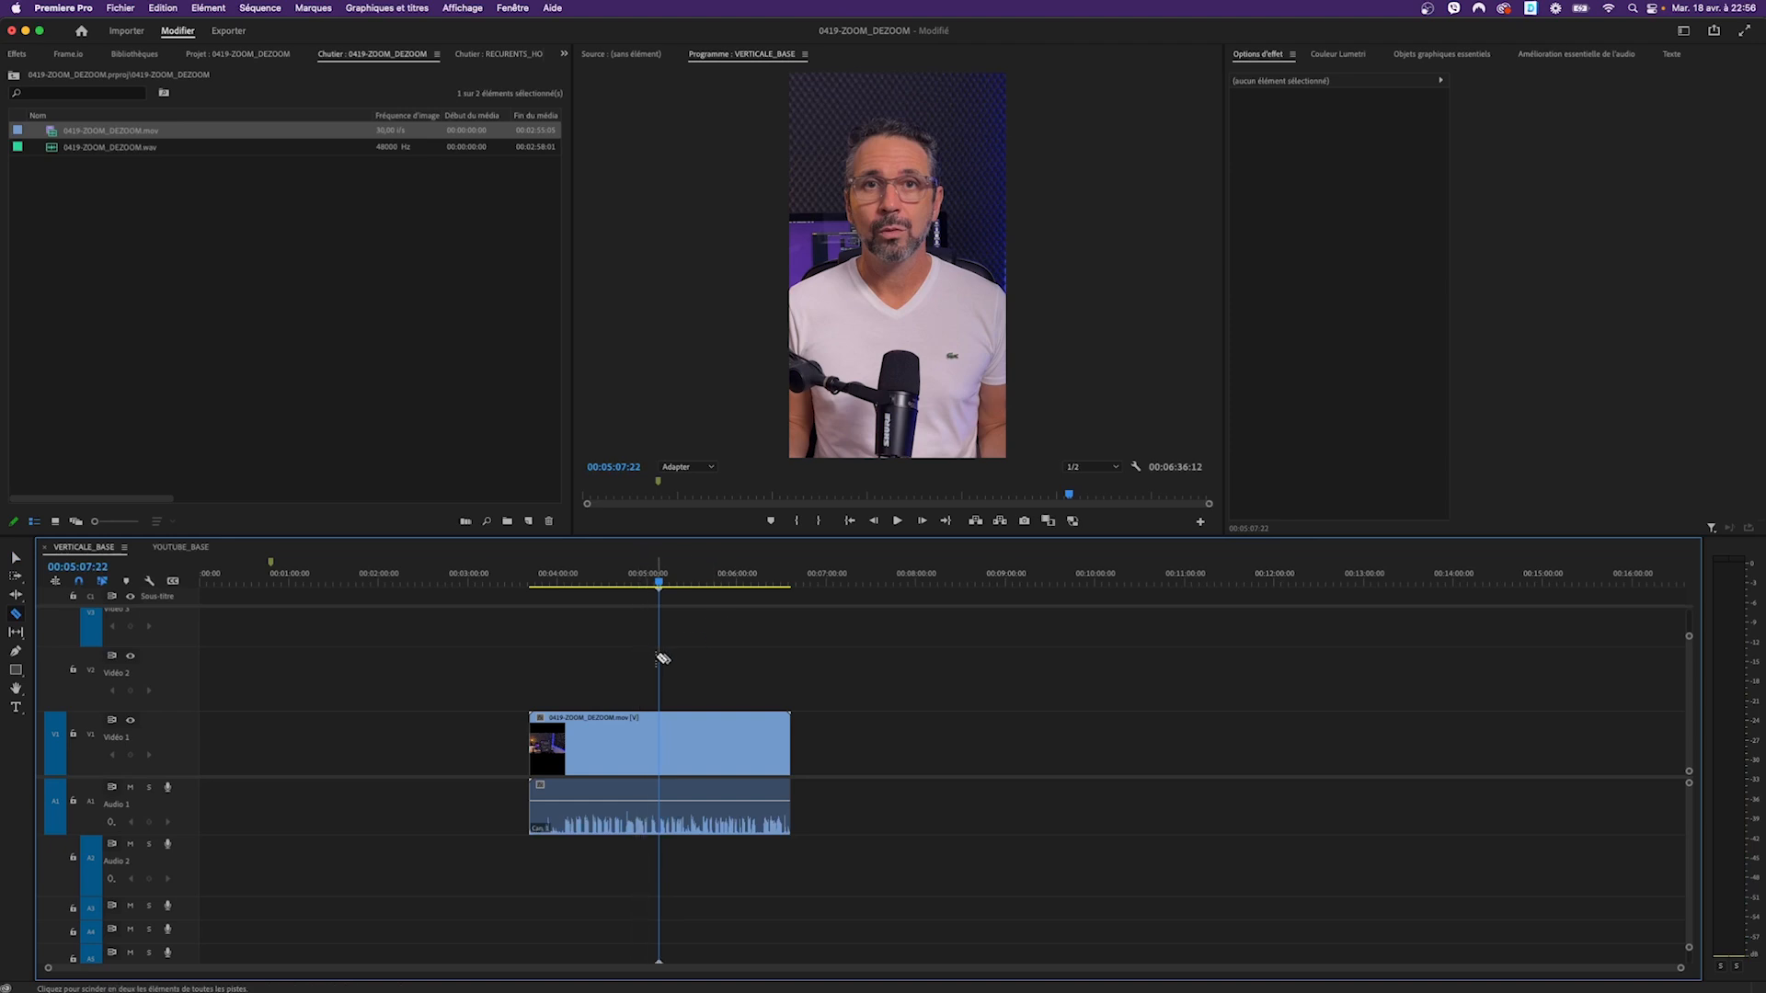
# Step: Cut the video and audio at 00:05:07:22 and about 17 seconds further on, and delete the parts outside that section
pyautogui.keyDown('shift'); pyautogui.click(659, 658); pyautogui.keyUp('shift')
pyautogui.keyDown('shift'); pyautogui.click(688, 660); pyautogui.keyUp('shift')
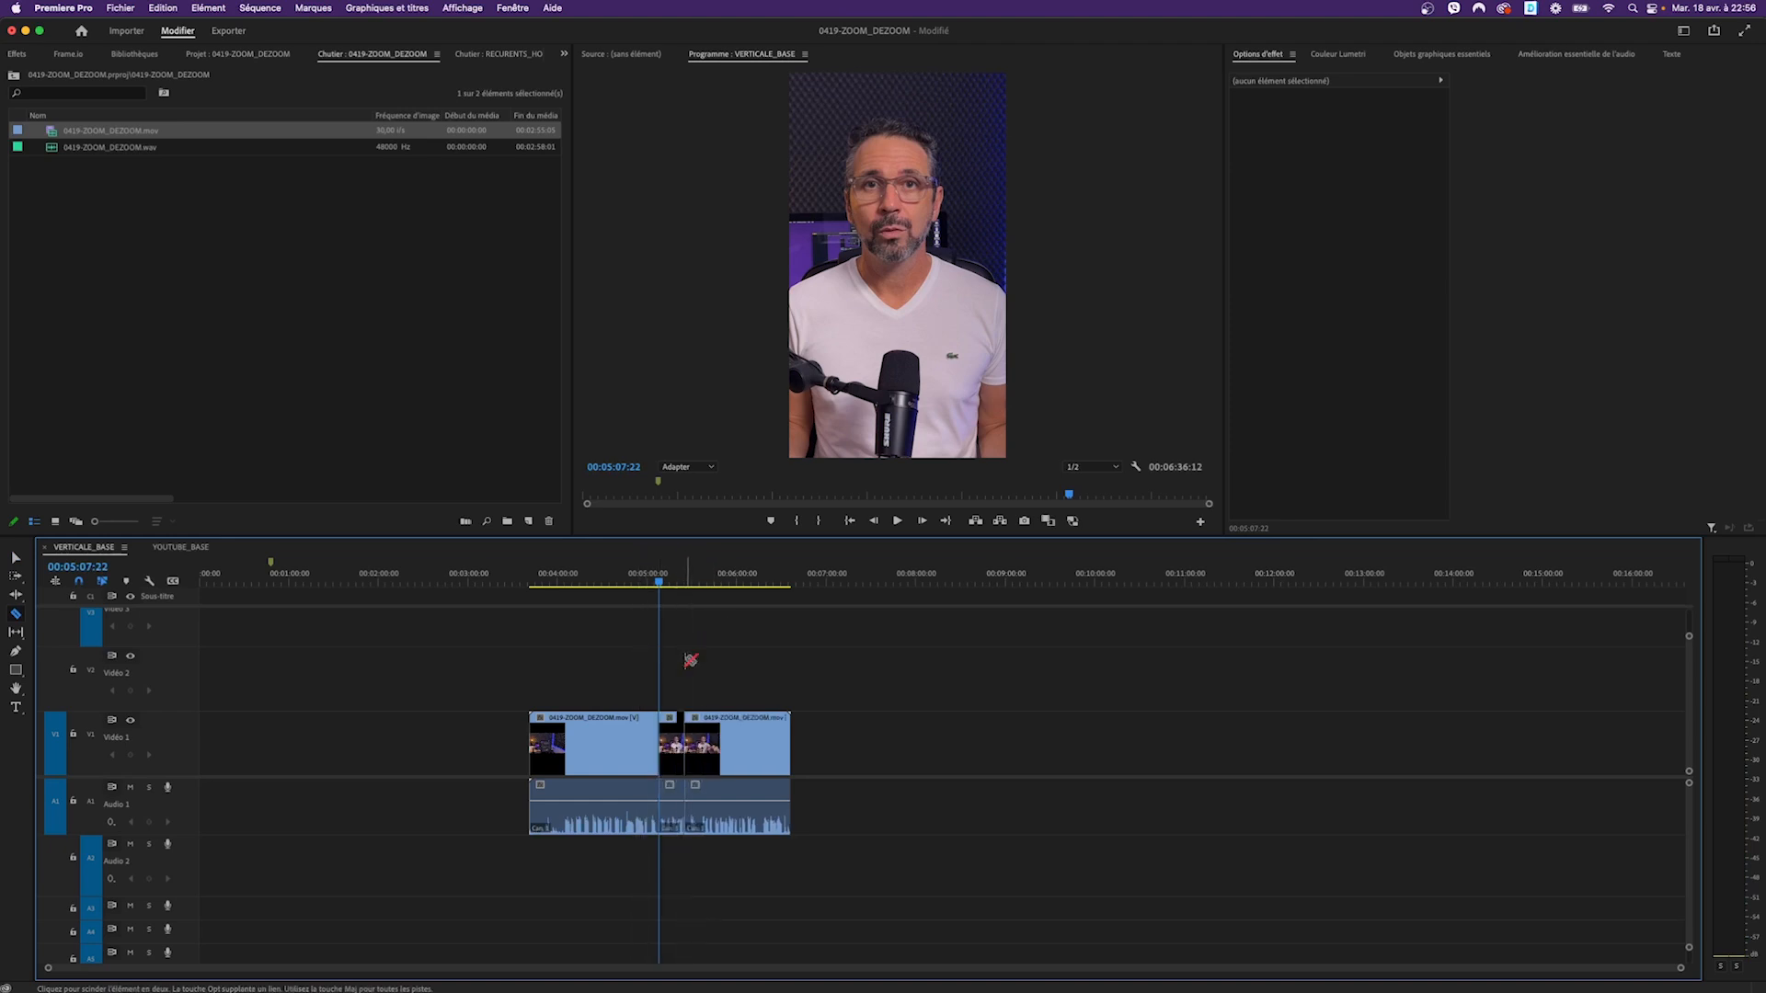
pyautogui.press('v')
pyautogui.click(745, 745)
pyautogui.press('Delete')
pyautogui.press('Delete')
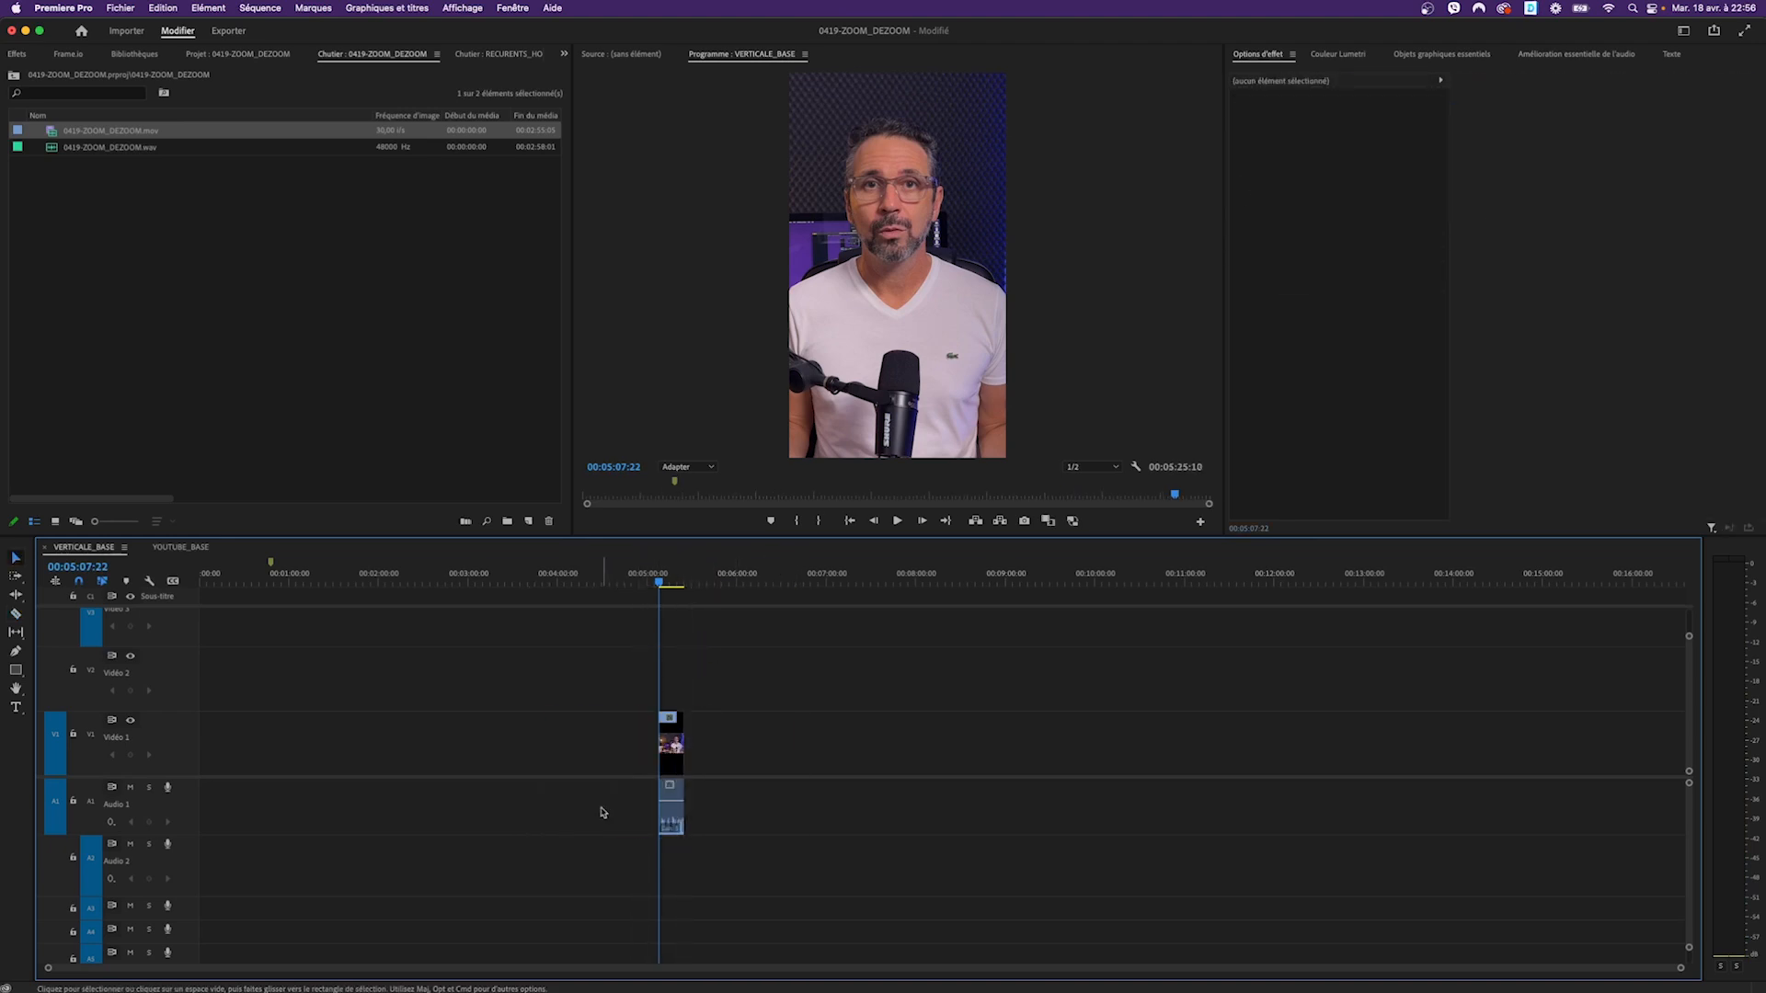
# Step: Locate the start of speech at 00:05:09:15 and cut the video and audio there
pyautogui.scroll(10, 652, 806)
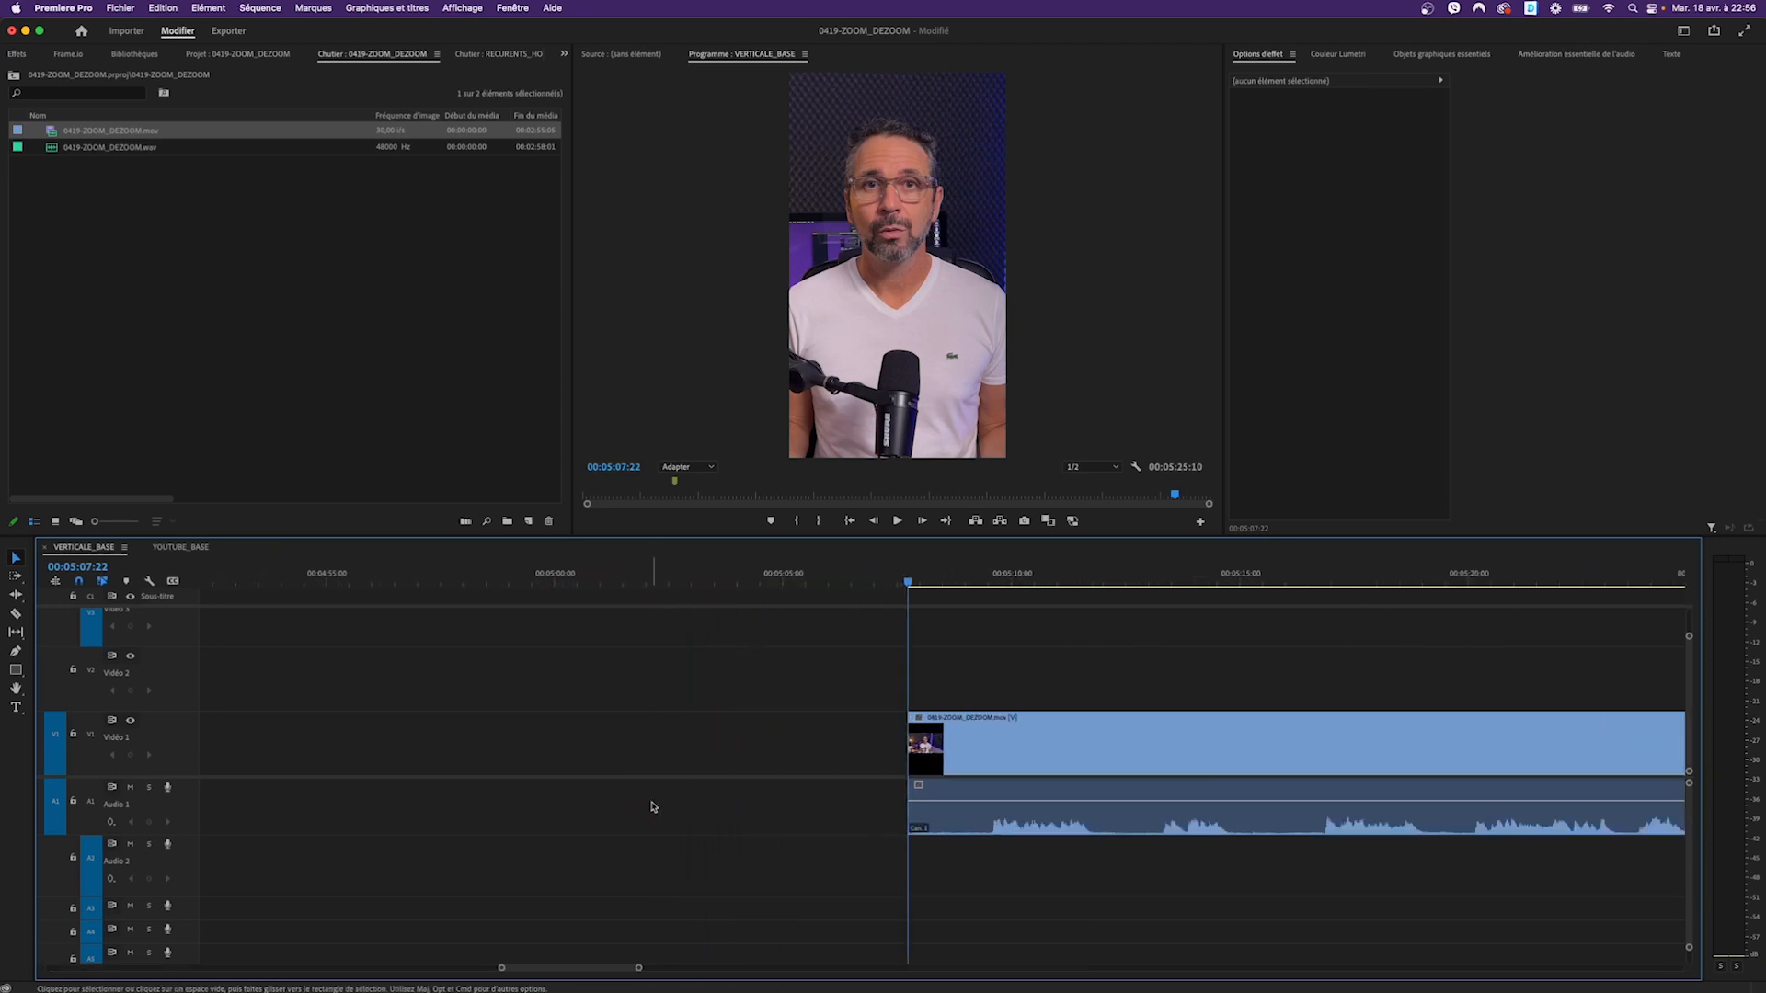
pyautogui.hscroll(5, 874, 754)
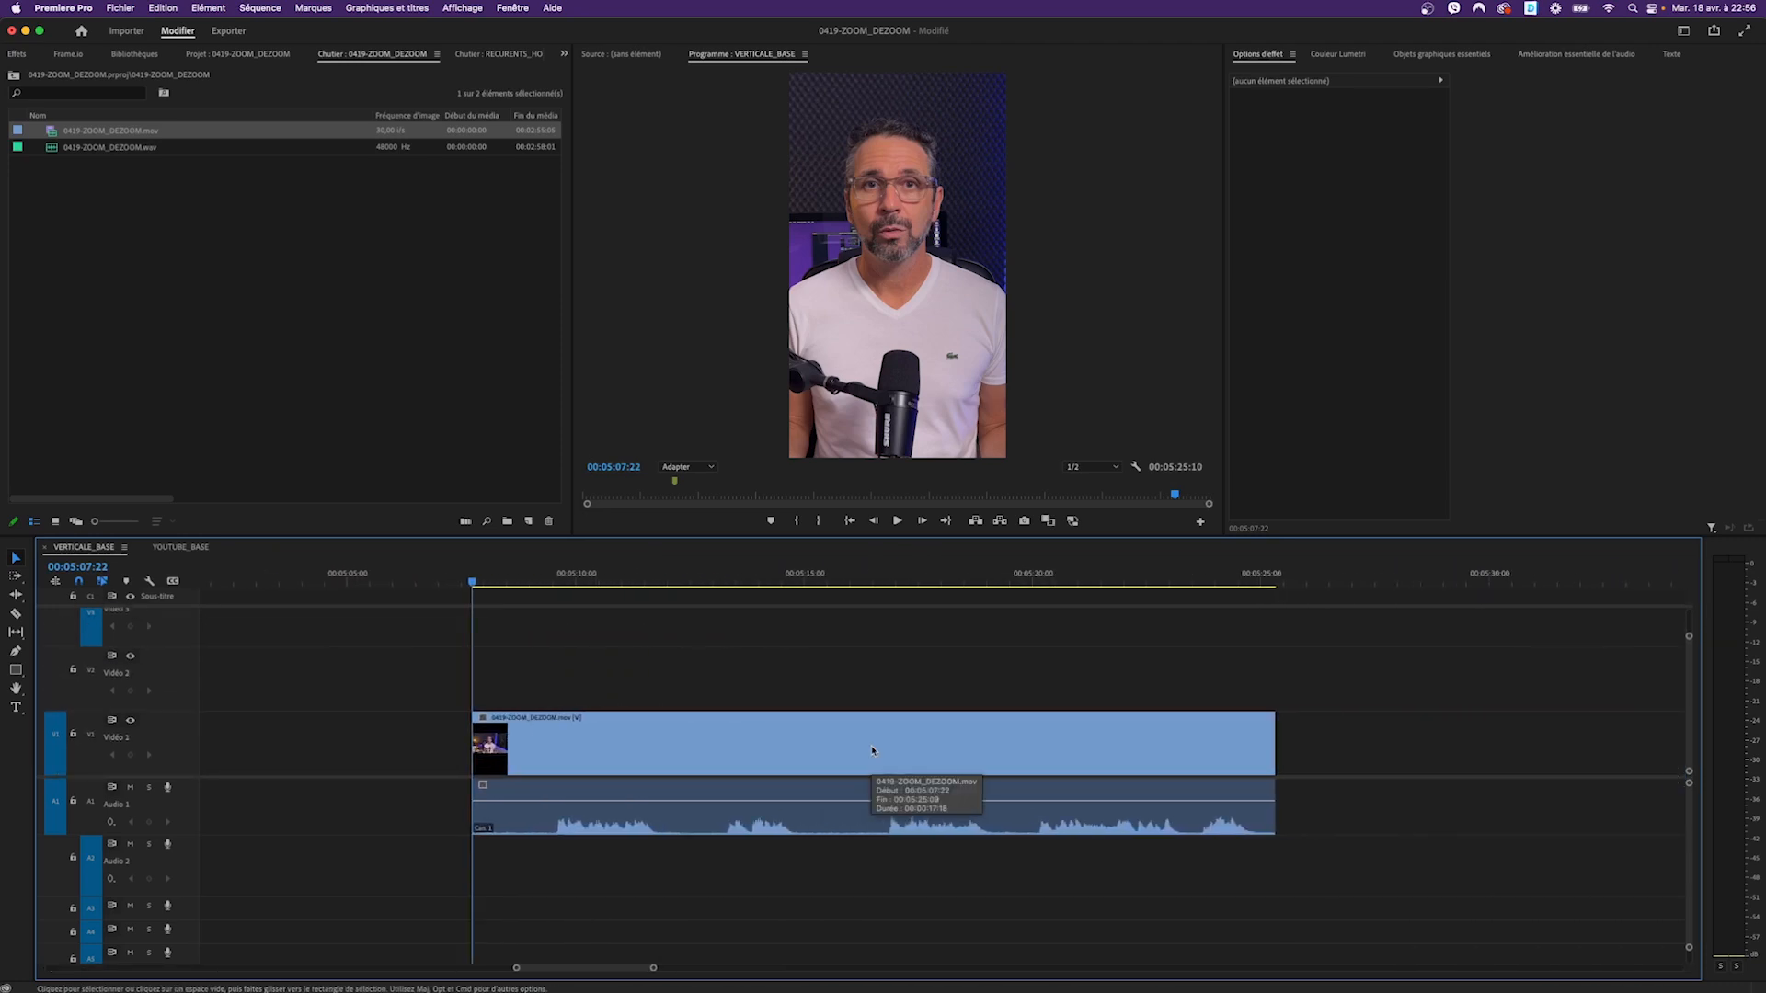
pyautogui.moveTo(867, 579); pyautogui.dragTo(579, 599)
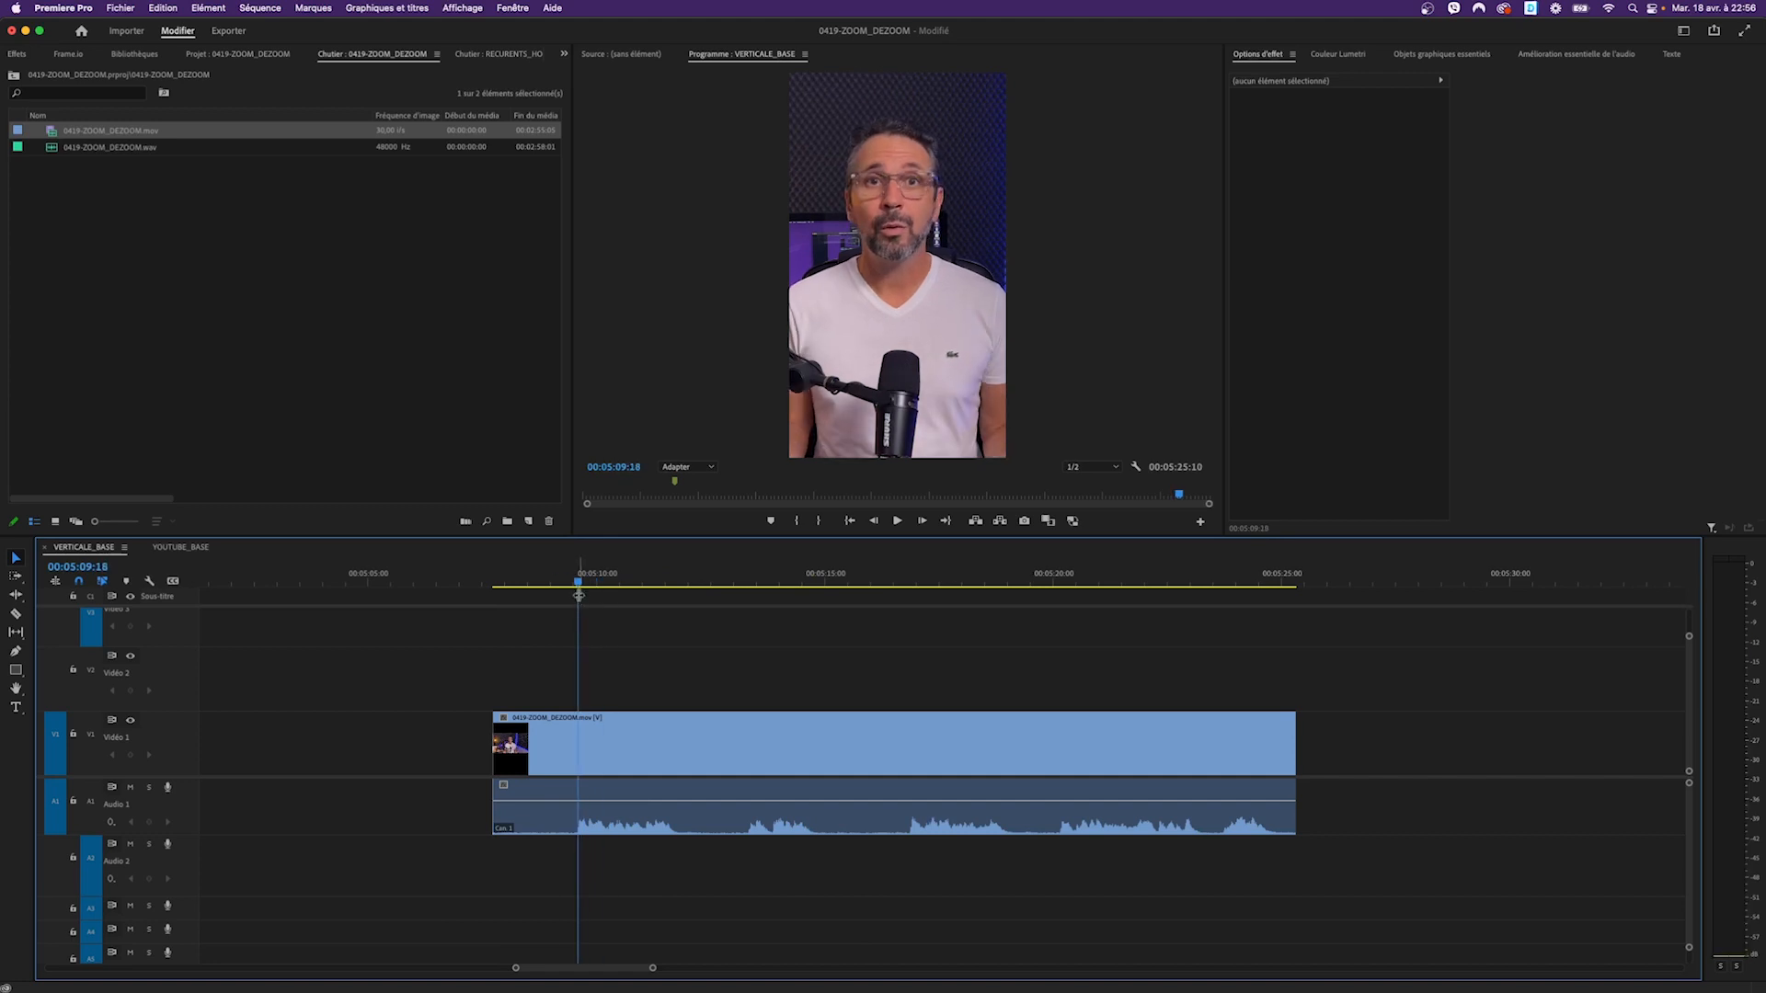
pyautogui.moveTo(580, 585); pyautogui.dragTo(574, 583)
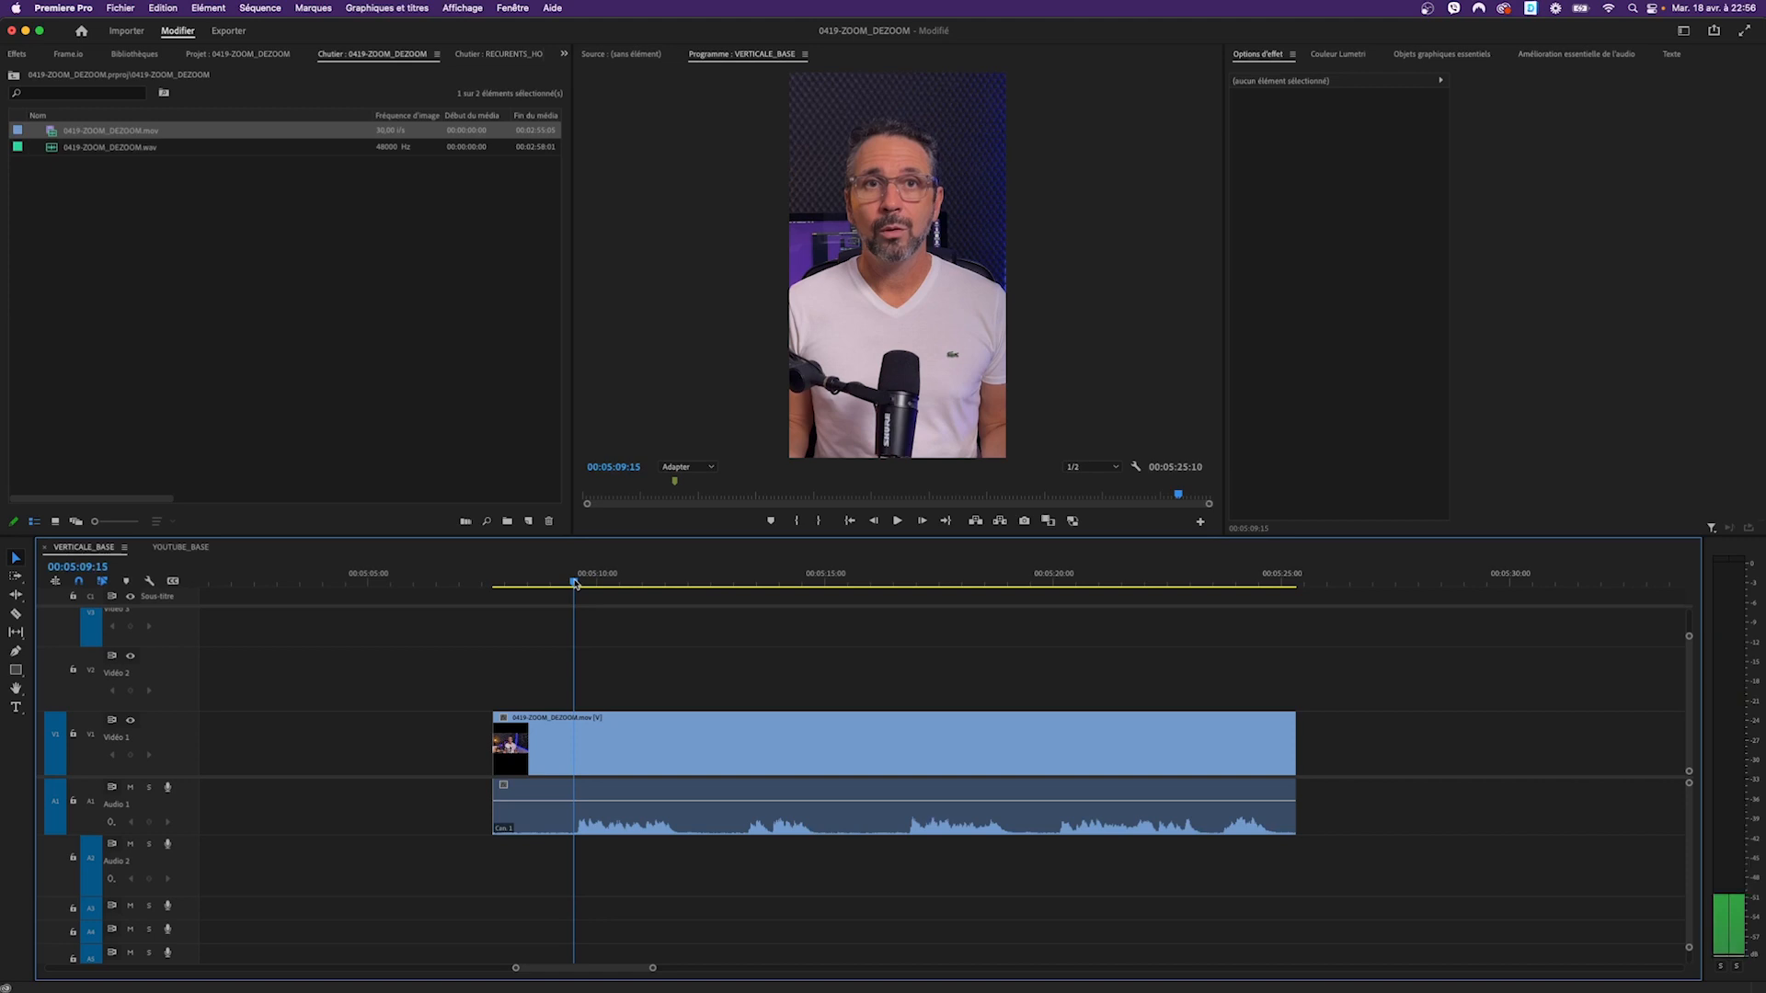
pyautogui.press('c')
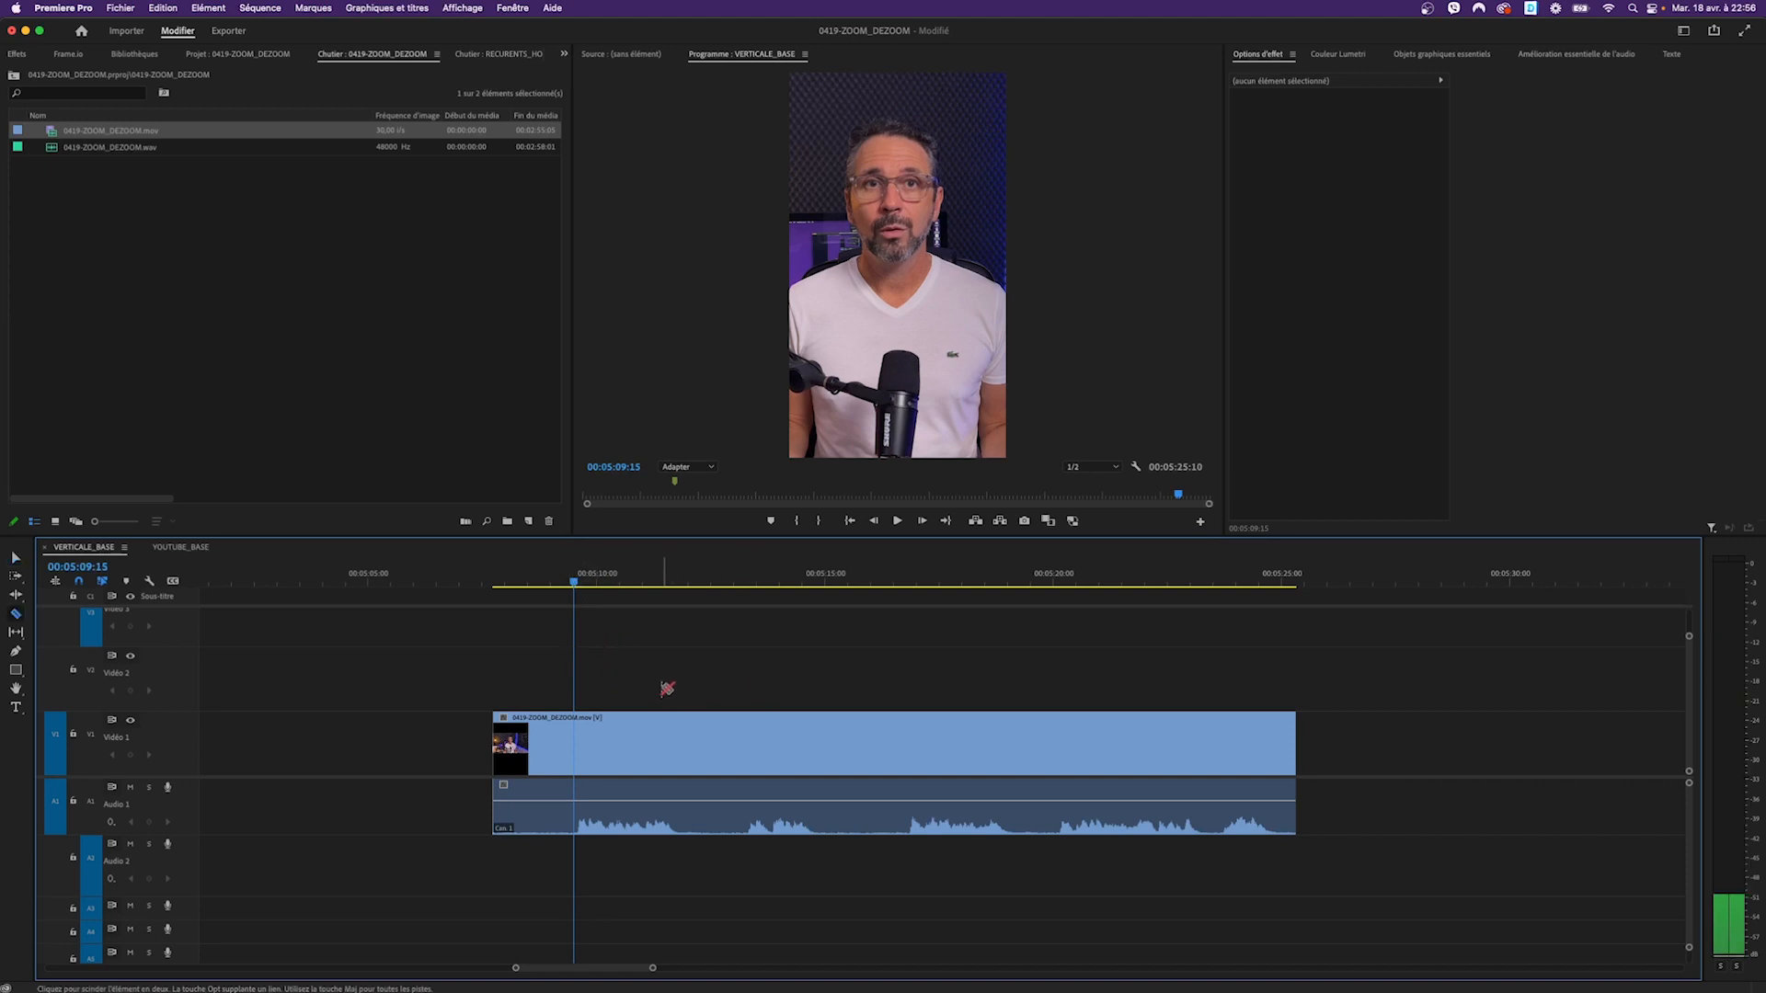
pyautogui.click(684, 582)
pyautogui.press('space')
pyautogui.click(577, 583)
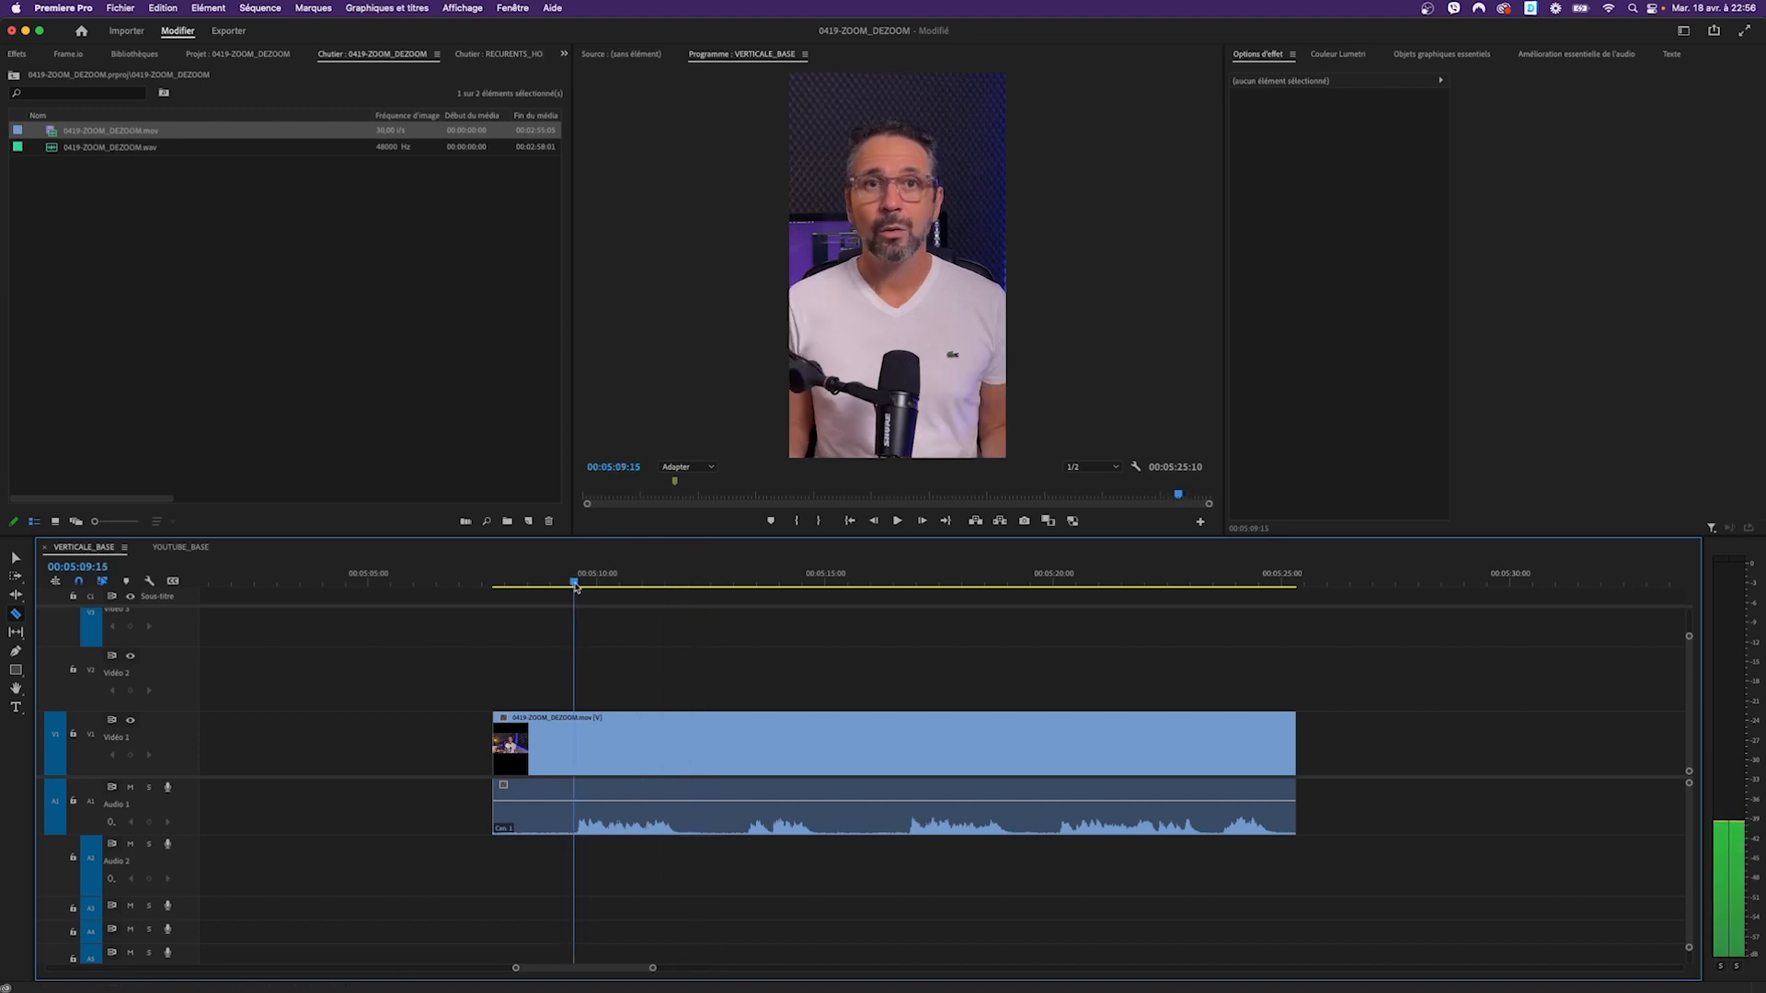
pyautogui.moveTo(579, 583); pyautogui.dragTo(573, 583)
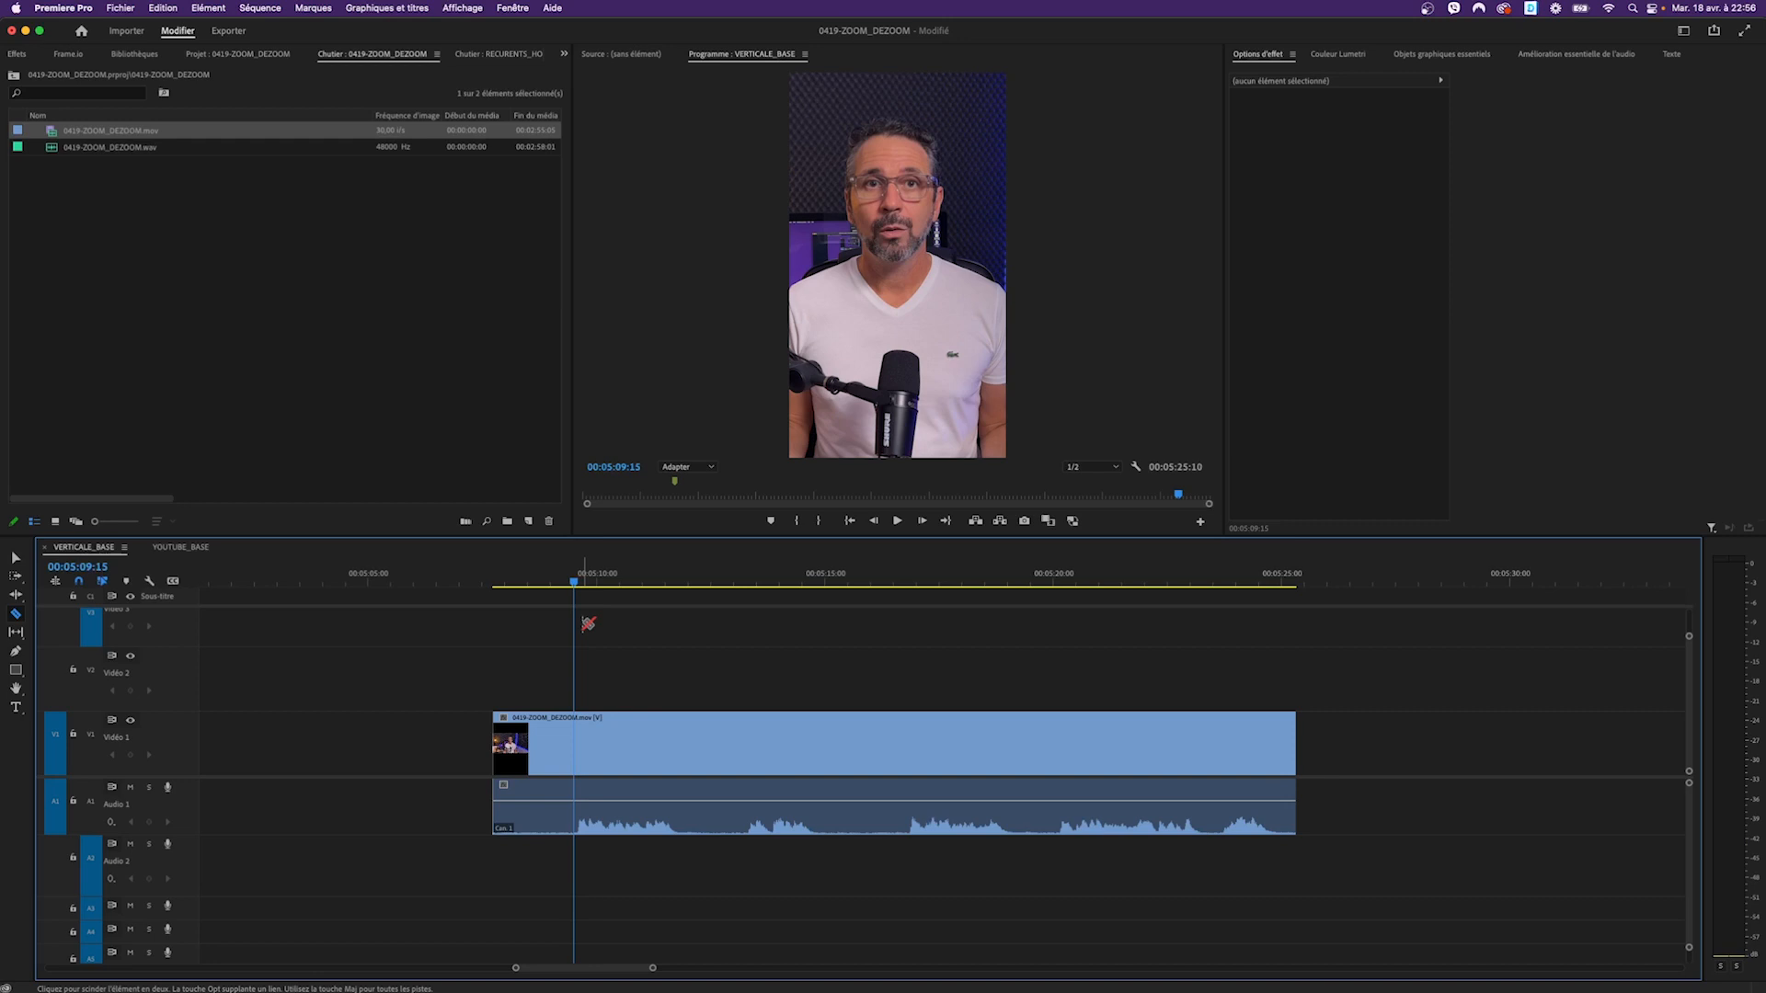
pyautogui.keyDown('shift'); pyautogui.click(574, 663); pyautogui.keyUp('shift')
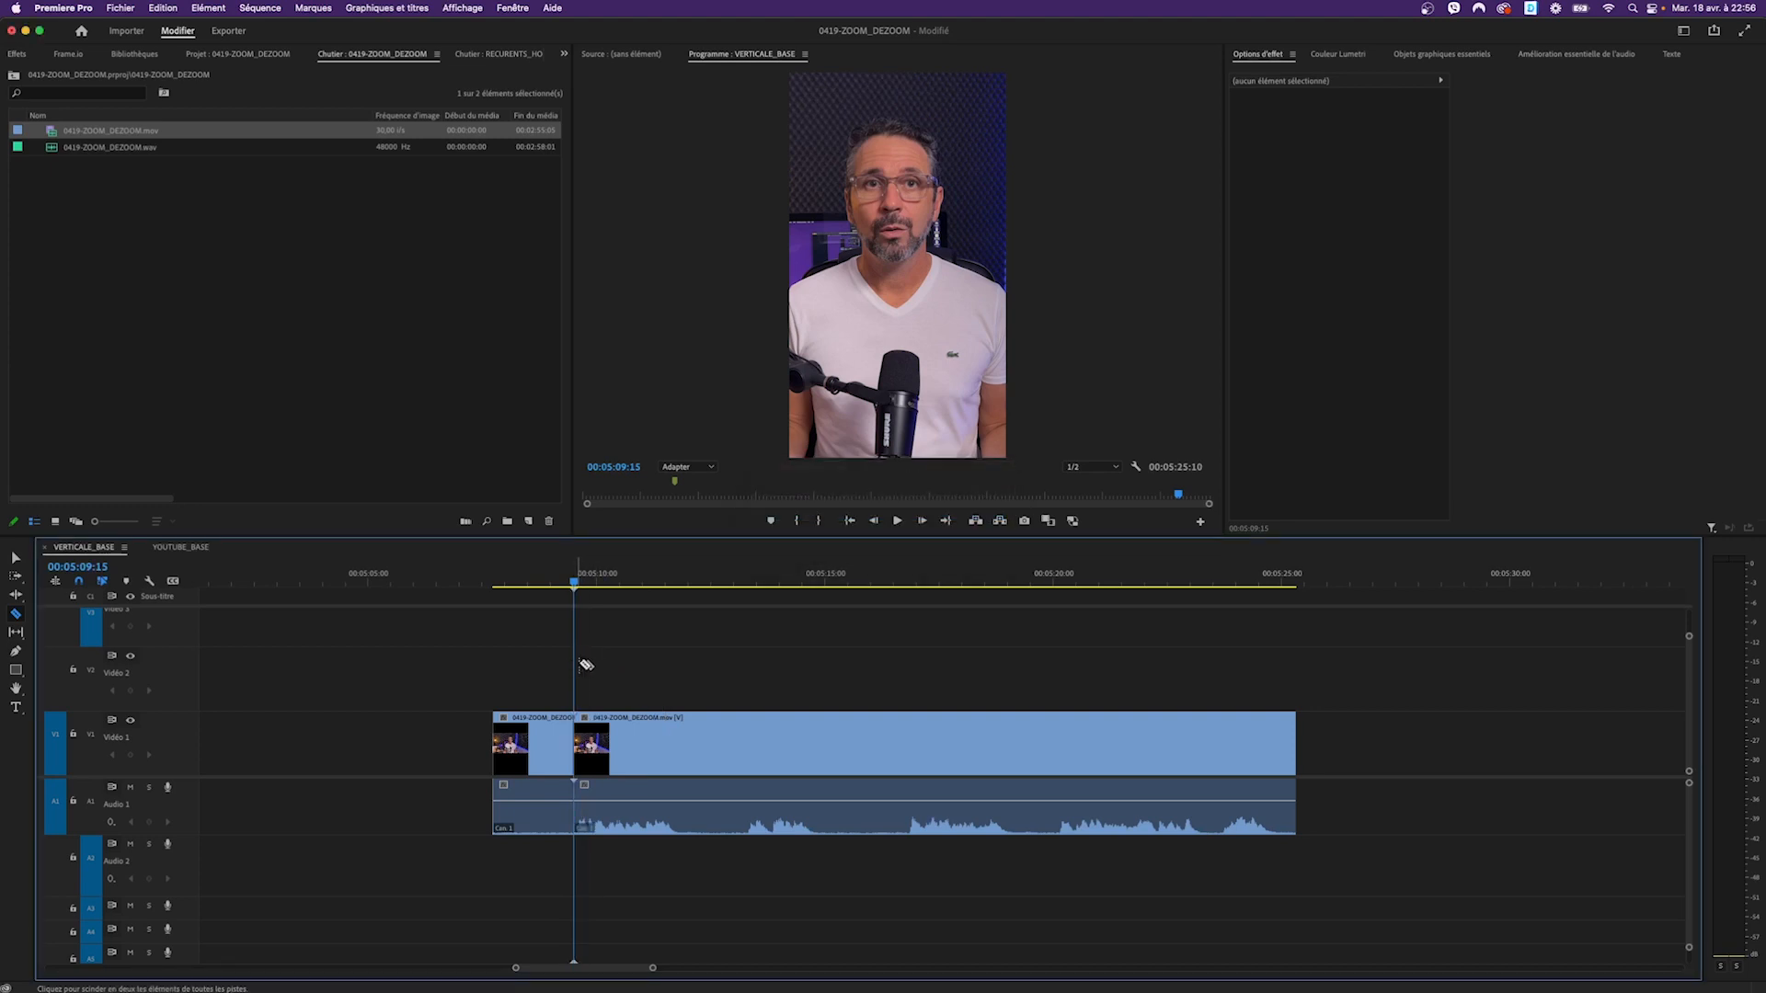
# Step: Cut the video and audio at the start and end of each following pause, and where the last phrase ends
pyautogui.keyDown('shift'); pyautogui.click(676, 671); pyautogui.keyUp('shift')
pyautogui.keyDown('shift'); pyautogui.click(743, 677); pyautogui.keyUp('shift')
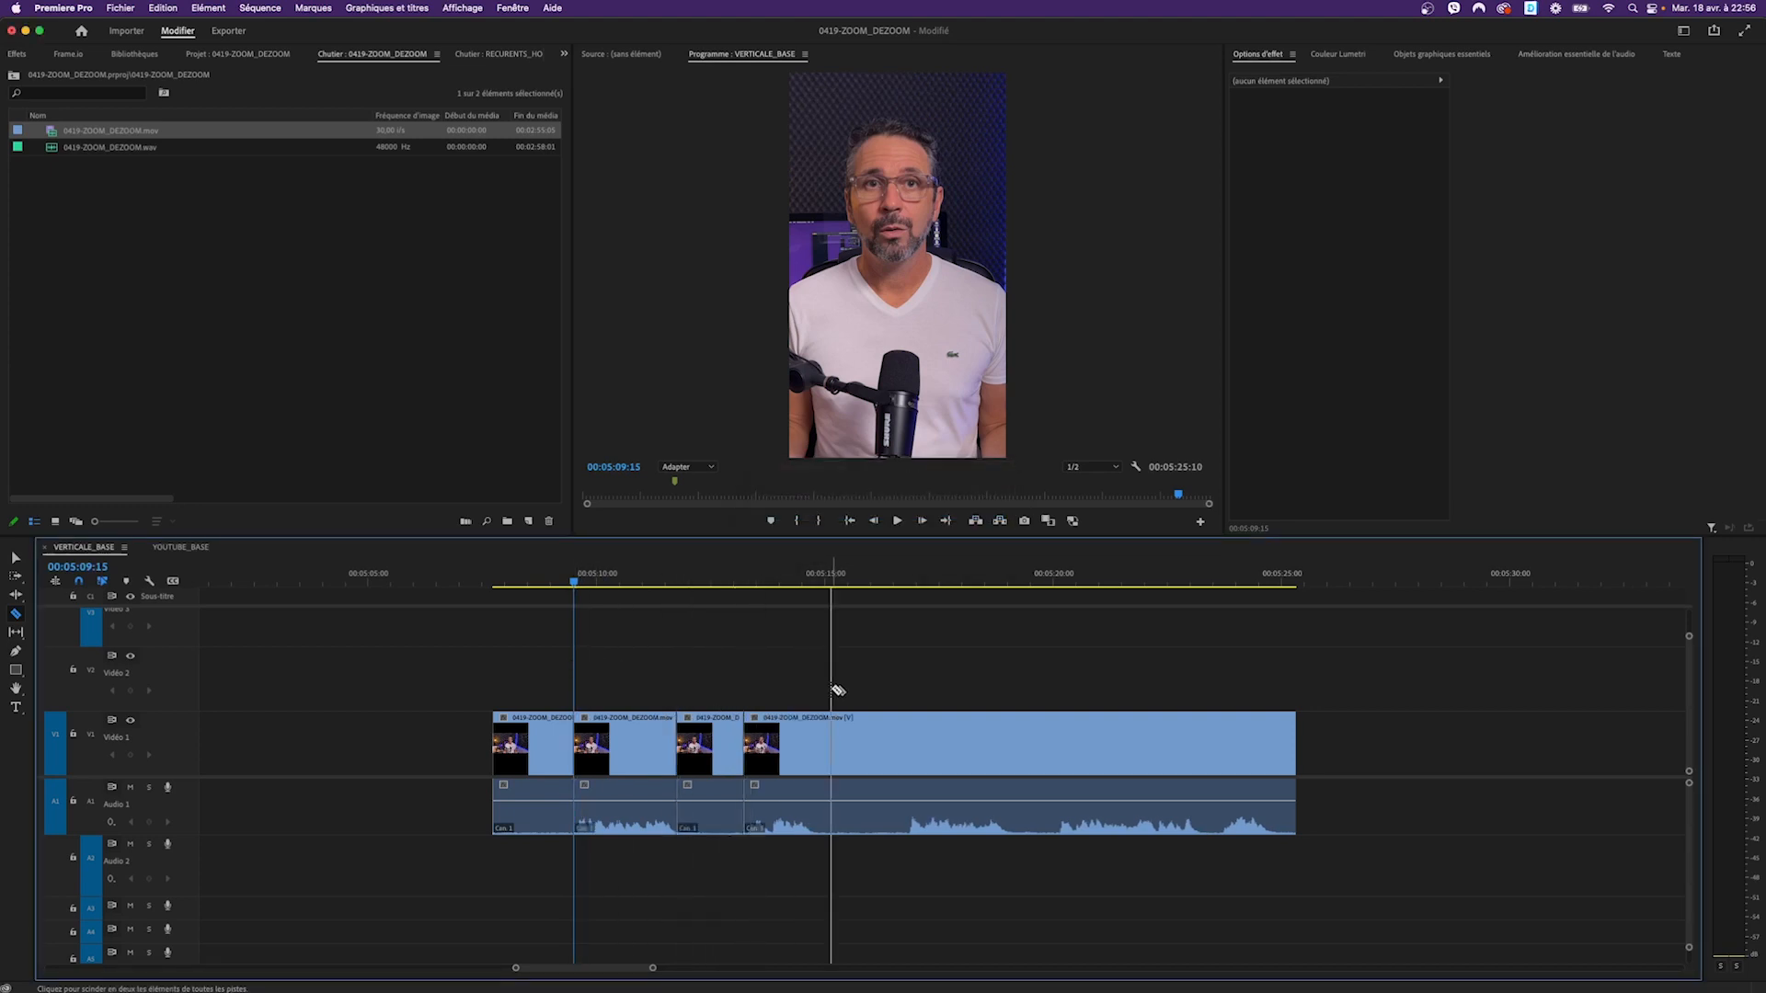
pyautogui.keyDown('shift'); pyautogui.click(819, 682); pyautogui.keyUp('shift')
pyautogui.keyDown('shift'); pyautogui.click(907, 692); pyautogui.keyUp('shift')
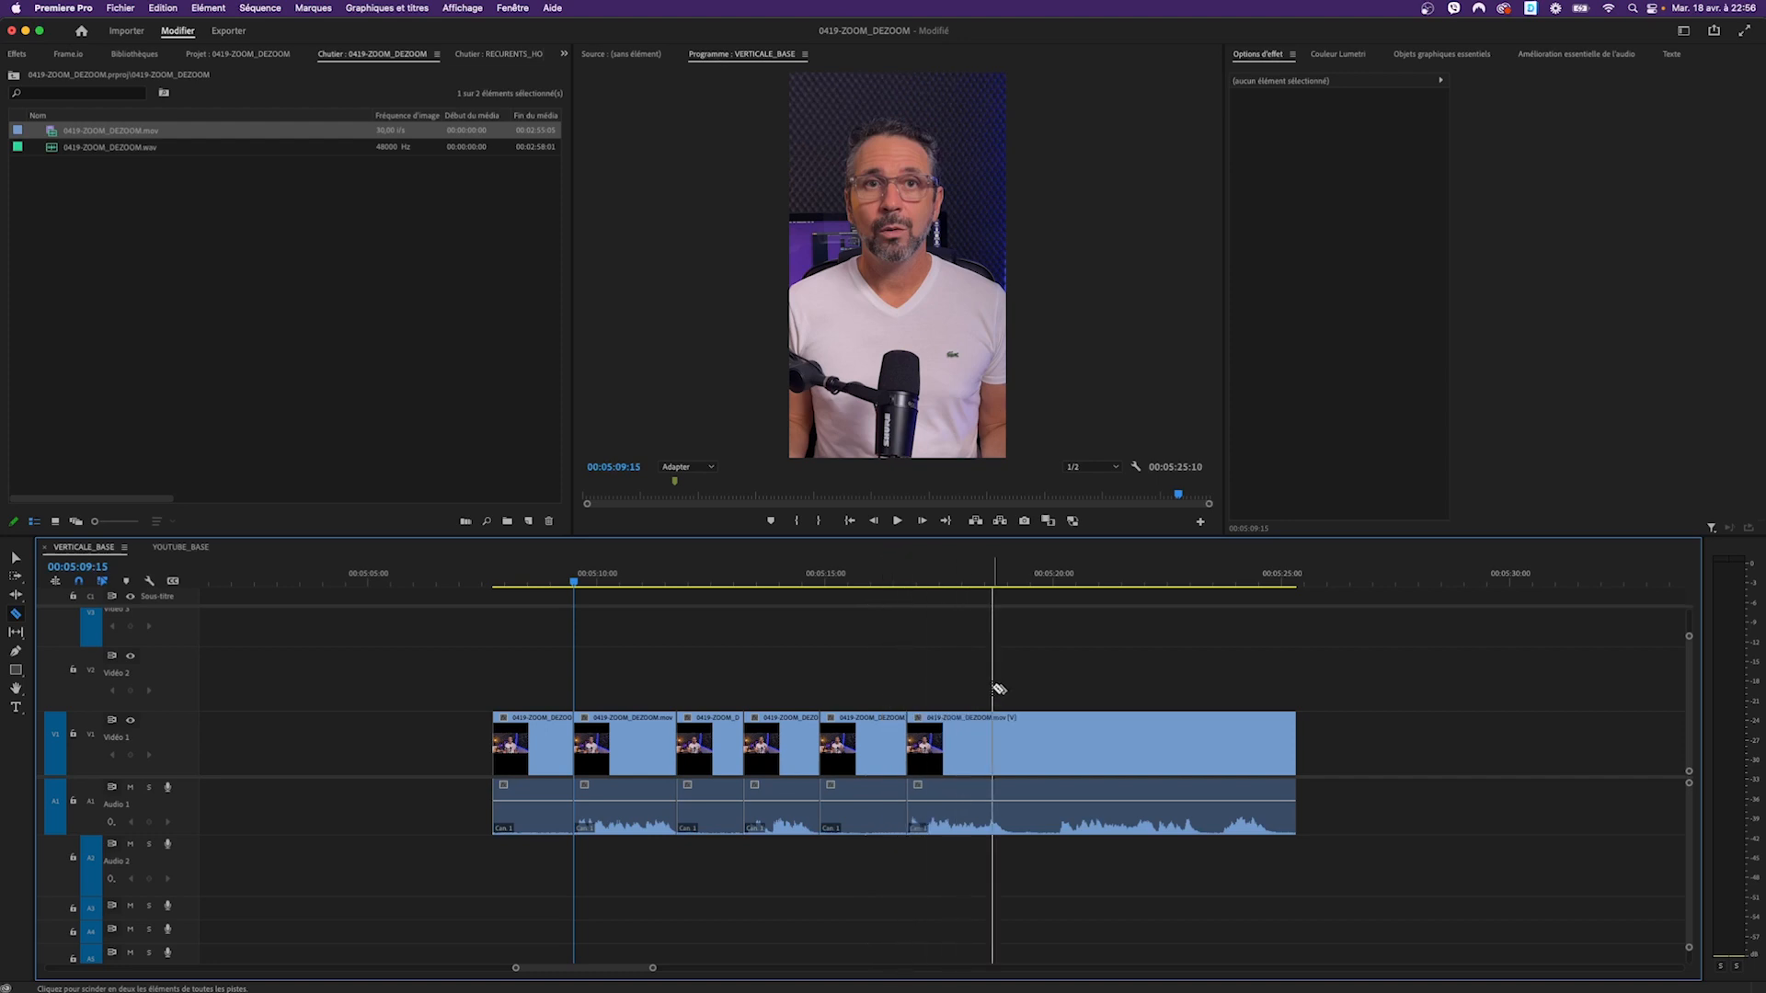
pyautogui.keyDown('shift'); pyautogui.click(1009, 690); pyautogui.keyUp('shift')
pyautogui.keyDown('shift'); pyautogui.click(1053, 690); pyautogui.keyUp('shift')
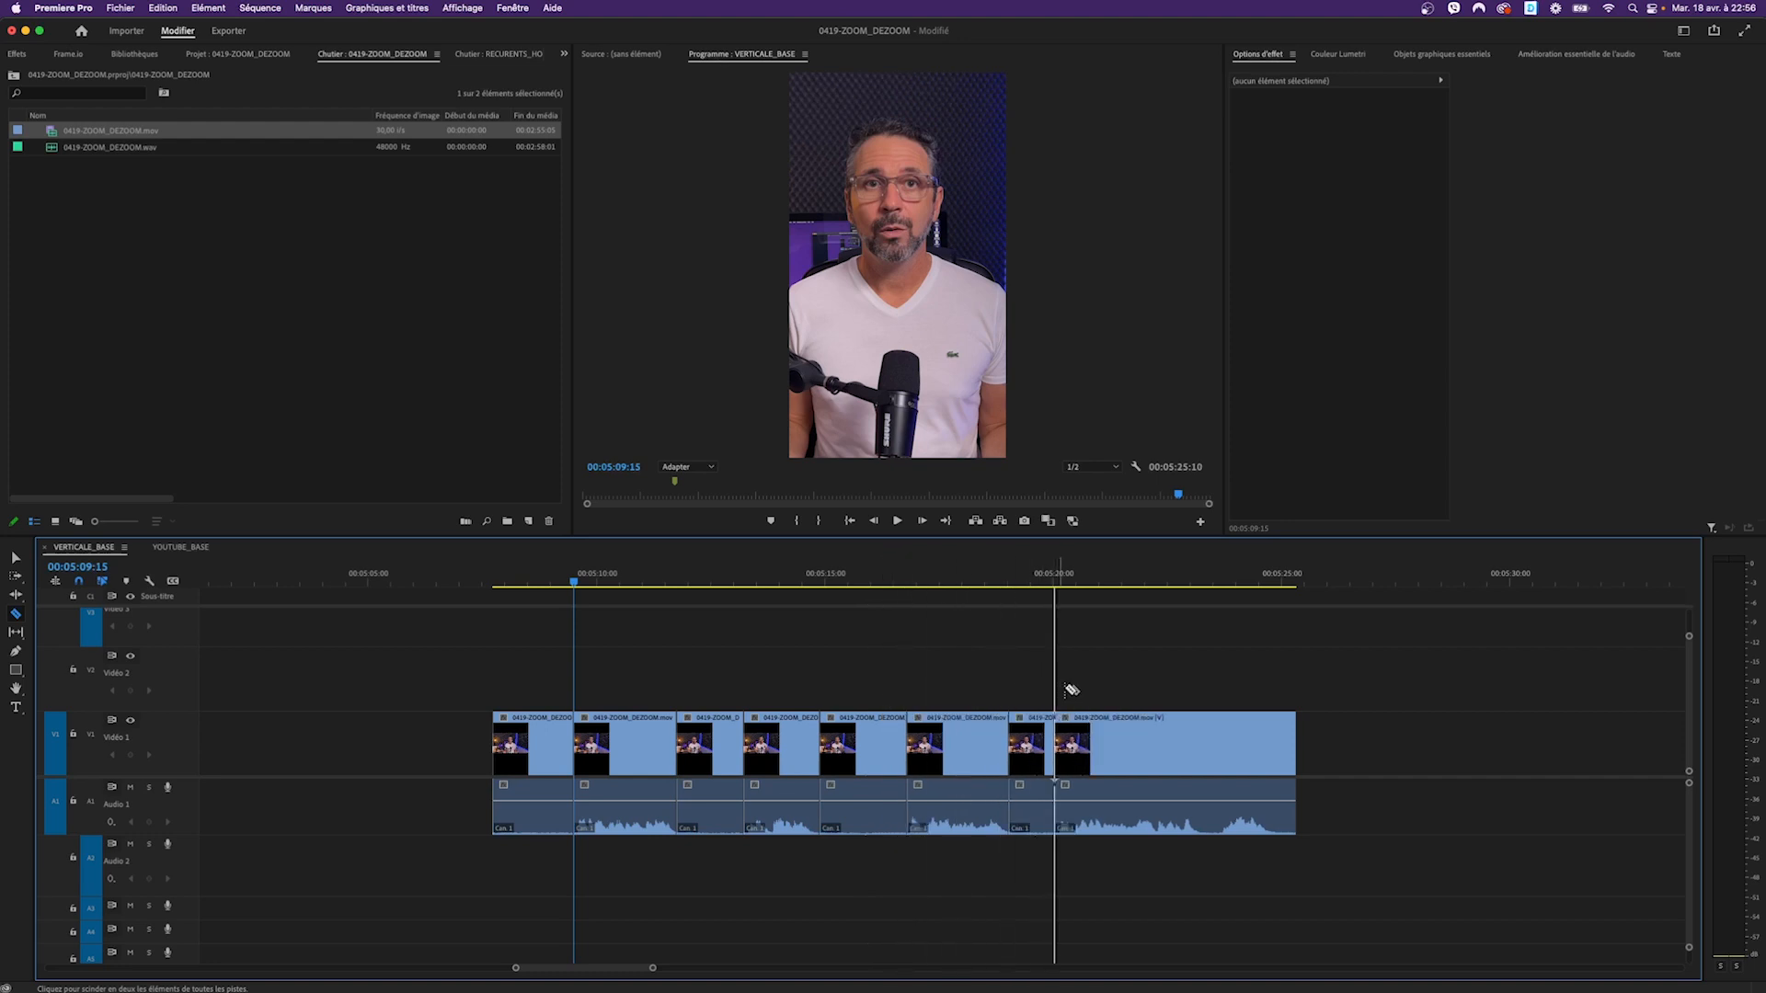
pyautogui.keyDown('shift'); pyautogui.click(1198, 689); pyautogui.keyUp('shift')
pyautogui.keyDown('shift'); pyautogui.click(1216, 686); pyautogui.keyUp('shift')
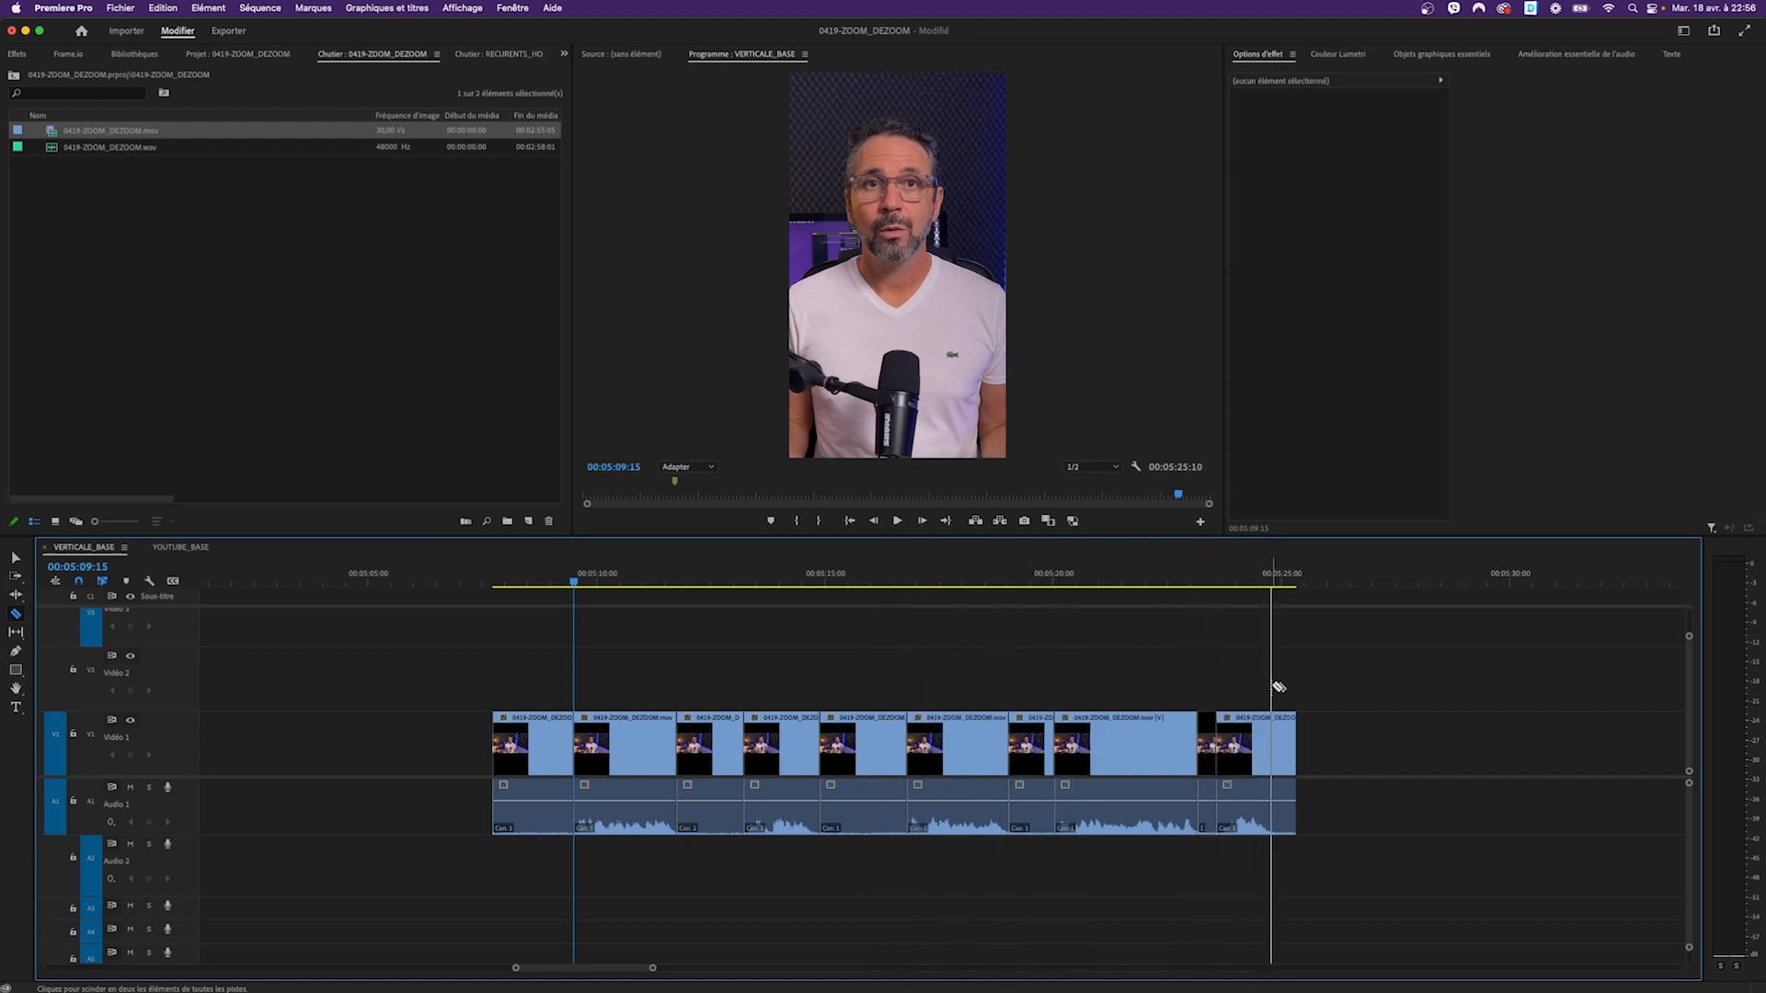
pyautogui.keyDown('shift'); pyautogui.click(1271, 690); pyautogui.keyUp('shift')
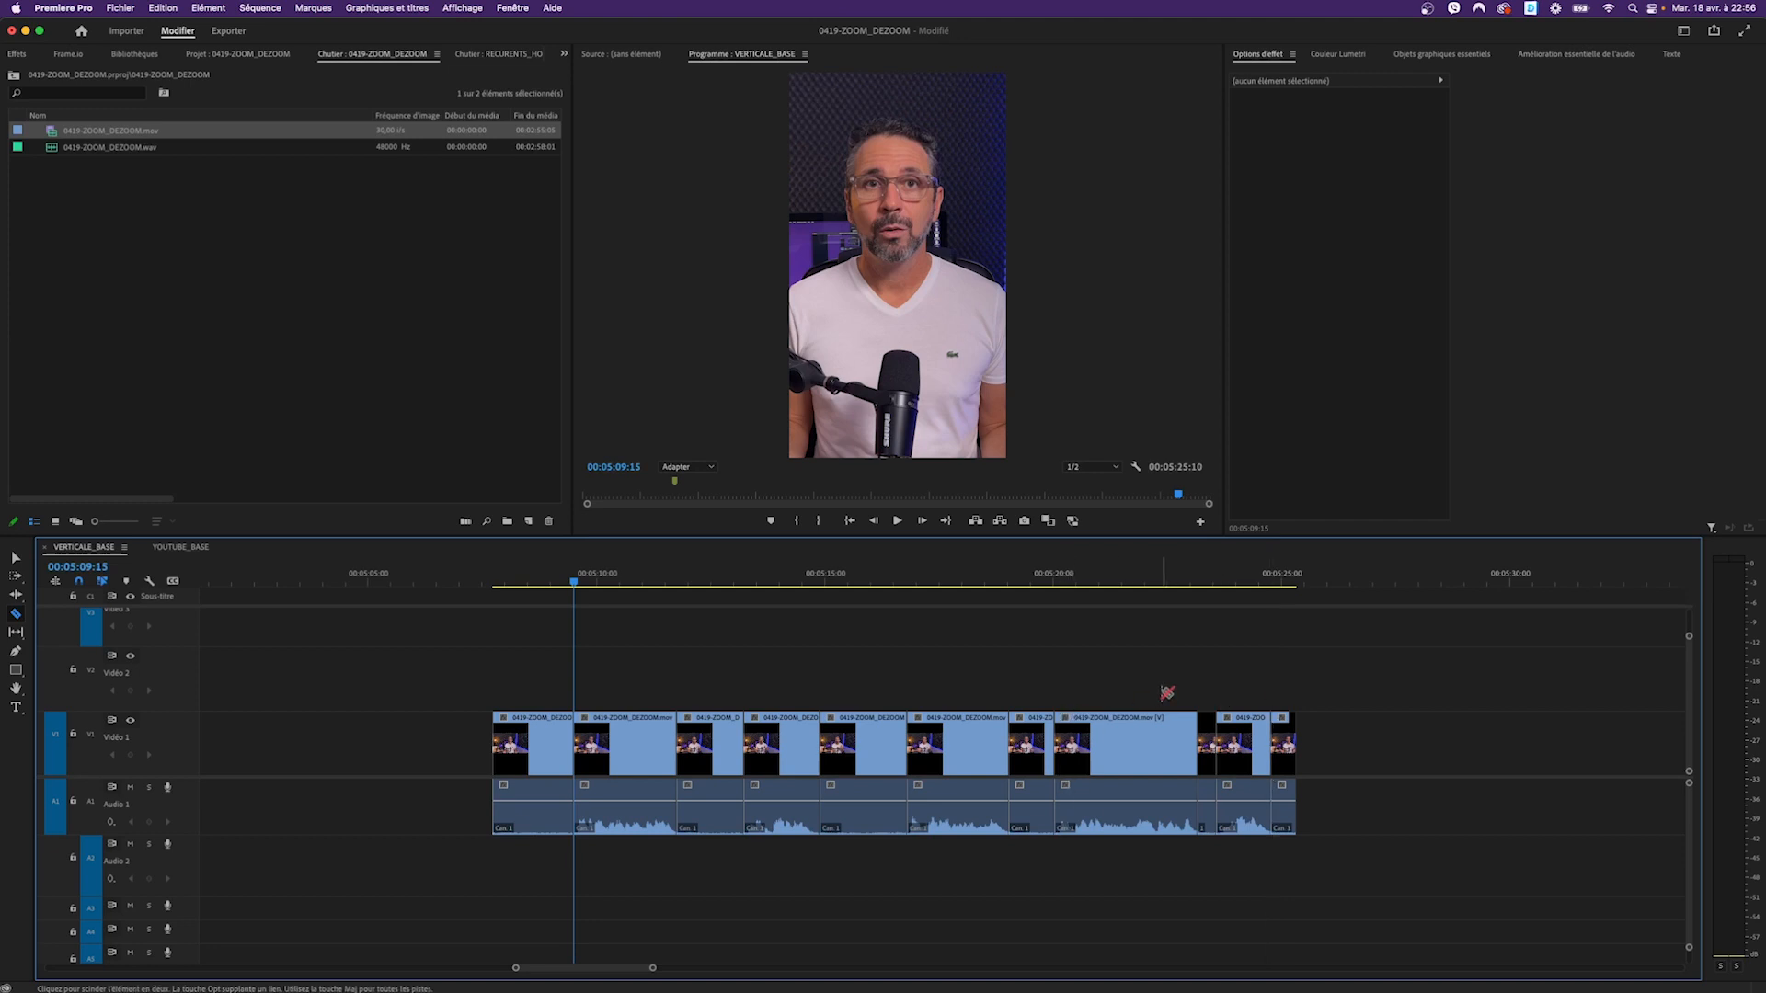
# Step: Ripple-delete the six silent segments, including the opening and closing ones, so the spoken segments join up
pyautogui.press('v')
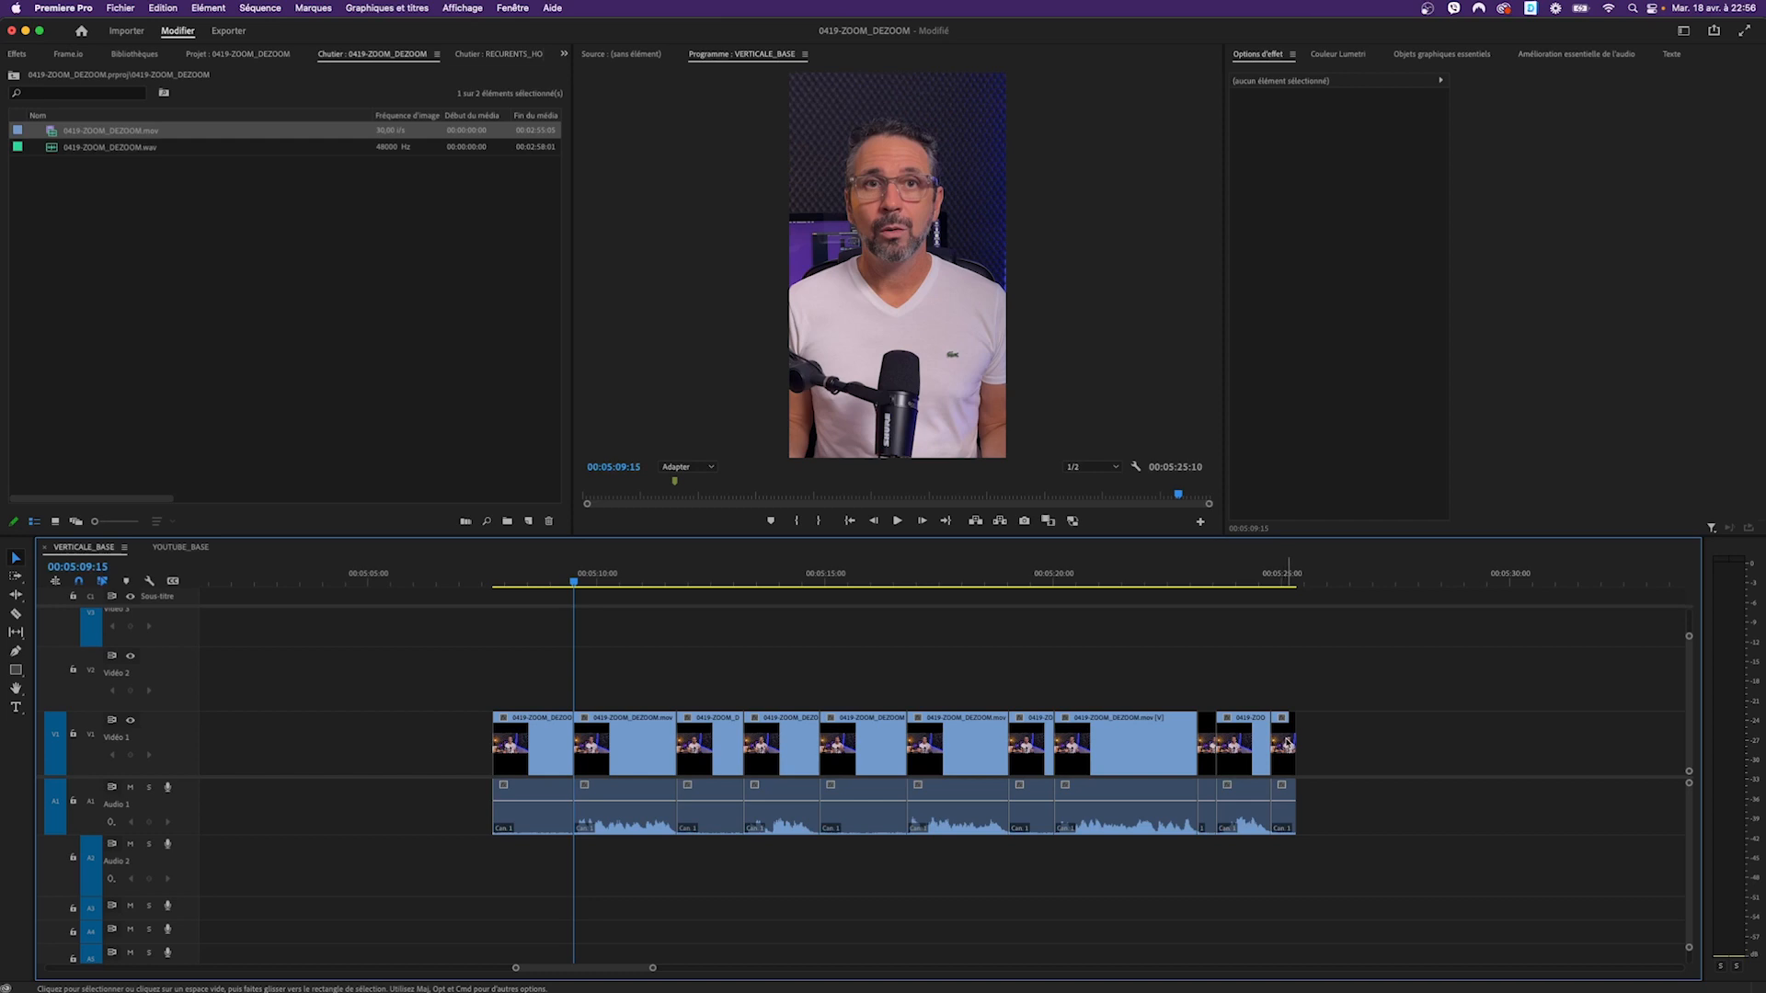
pyautogui.click(1288, 743)
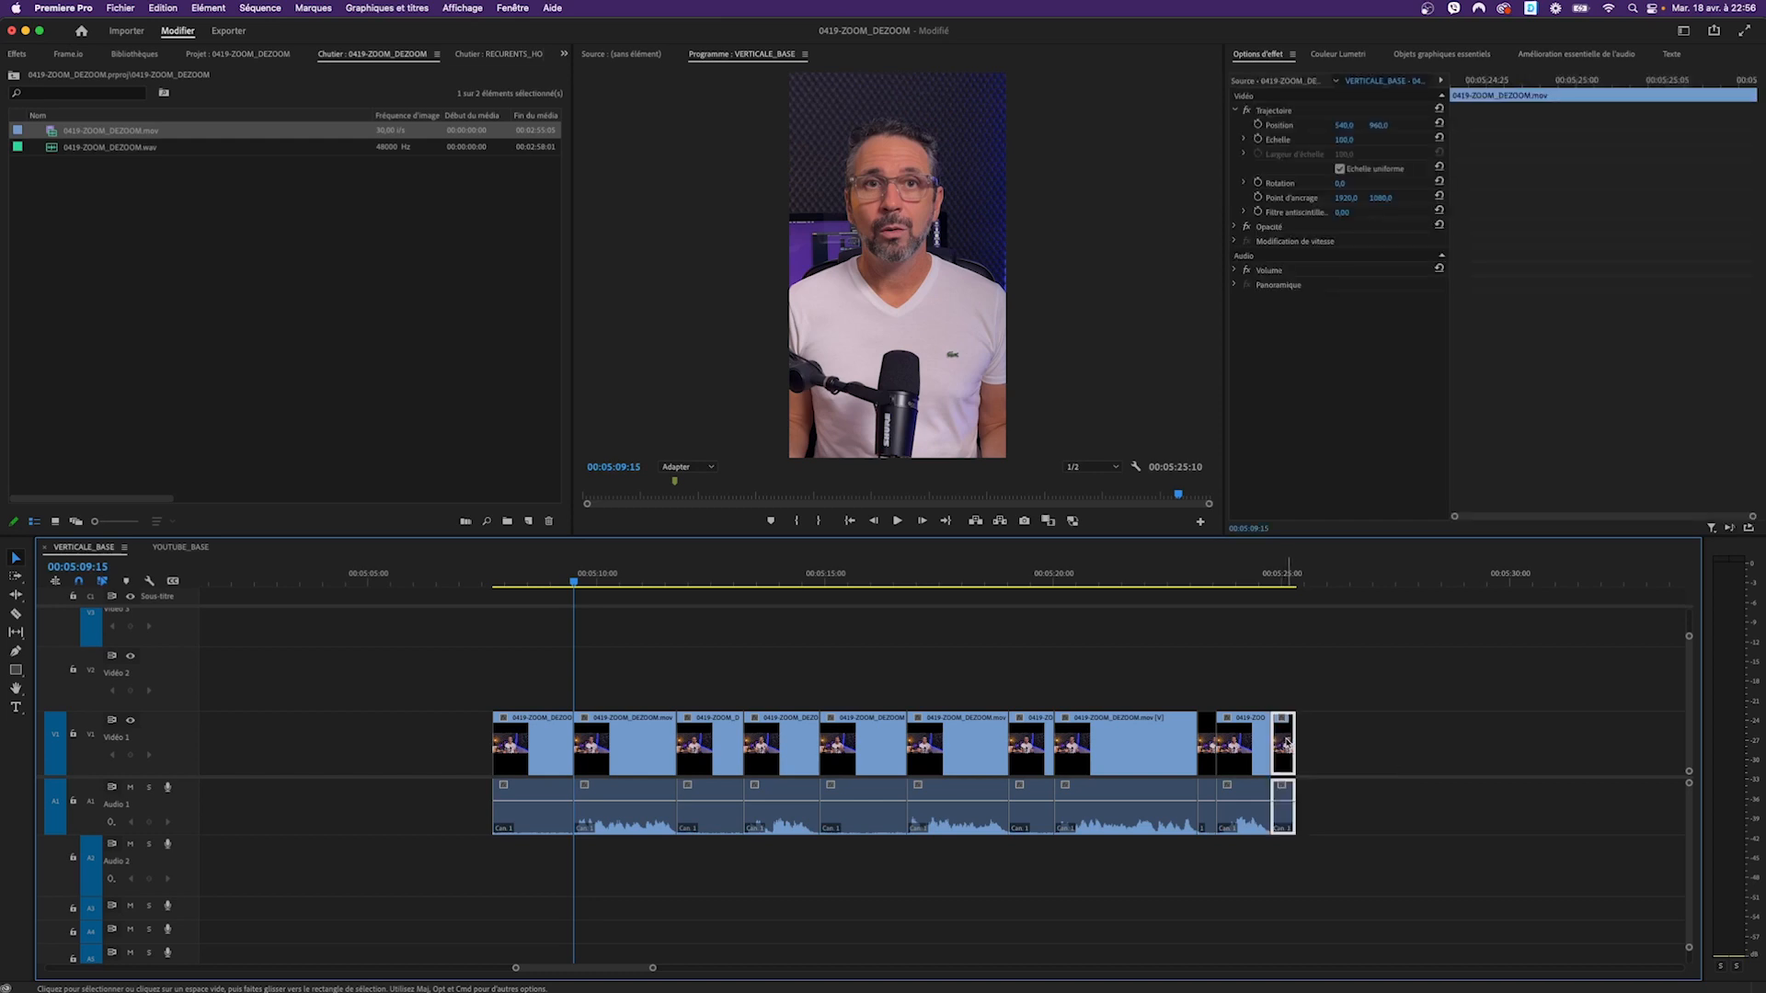
pyautogui.keyDown('shift'); pyautogui.click(1206, 743); pyautogui.keyUp('shift')
pyautogui.keyDown('shift'); pyautogui.click(1030, 743); pyautogui.keyUp('shift')
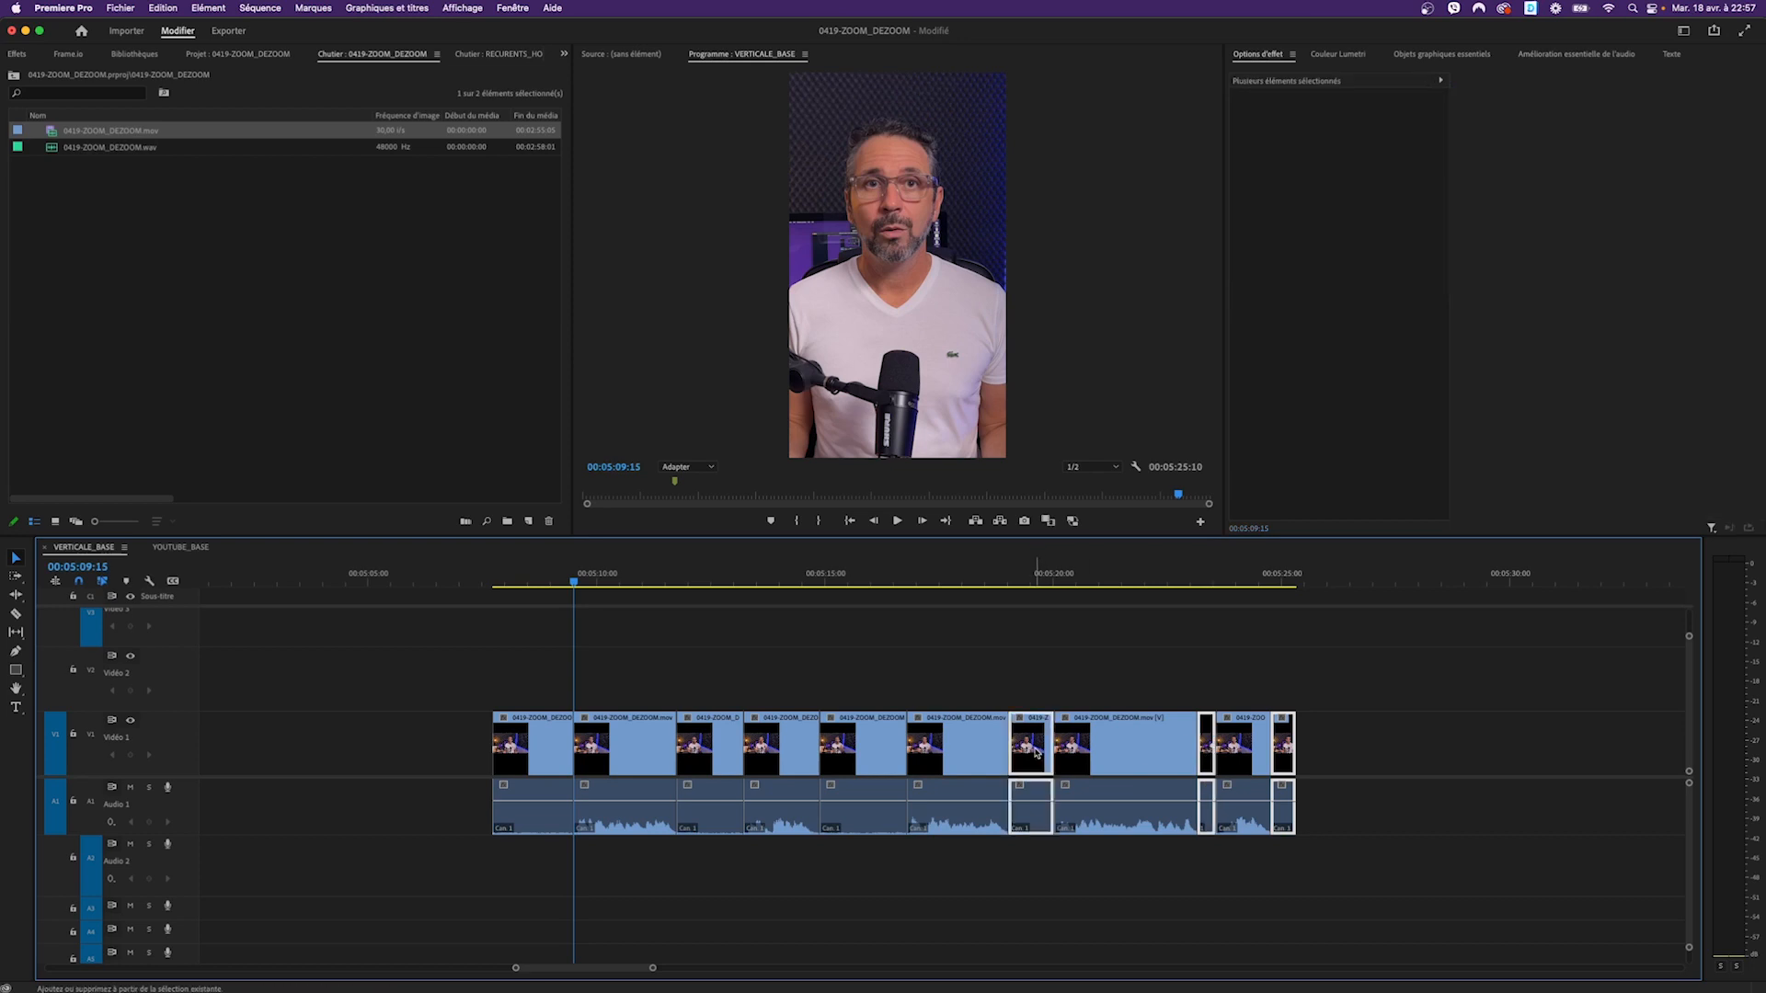
pyautogui.keyDown('shift'); pyautogui.click(873, 750); pyautogui.keyUp('shift')
pyautogui.keyDown('shift'); pyautogui.click(708, 754); pyautogui.keyUp('shift')
pyautogui.keyDown('shift'); pyautogui.click(551, 758); pyautogui.keyUp('shift')
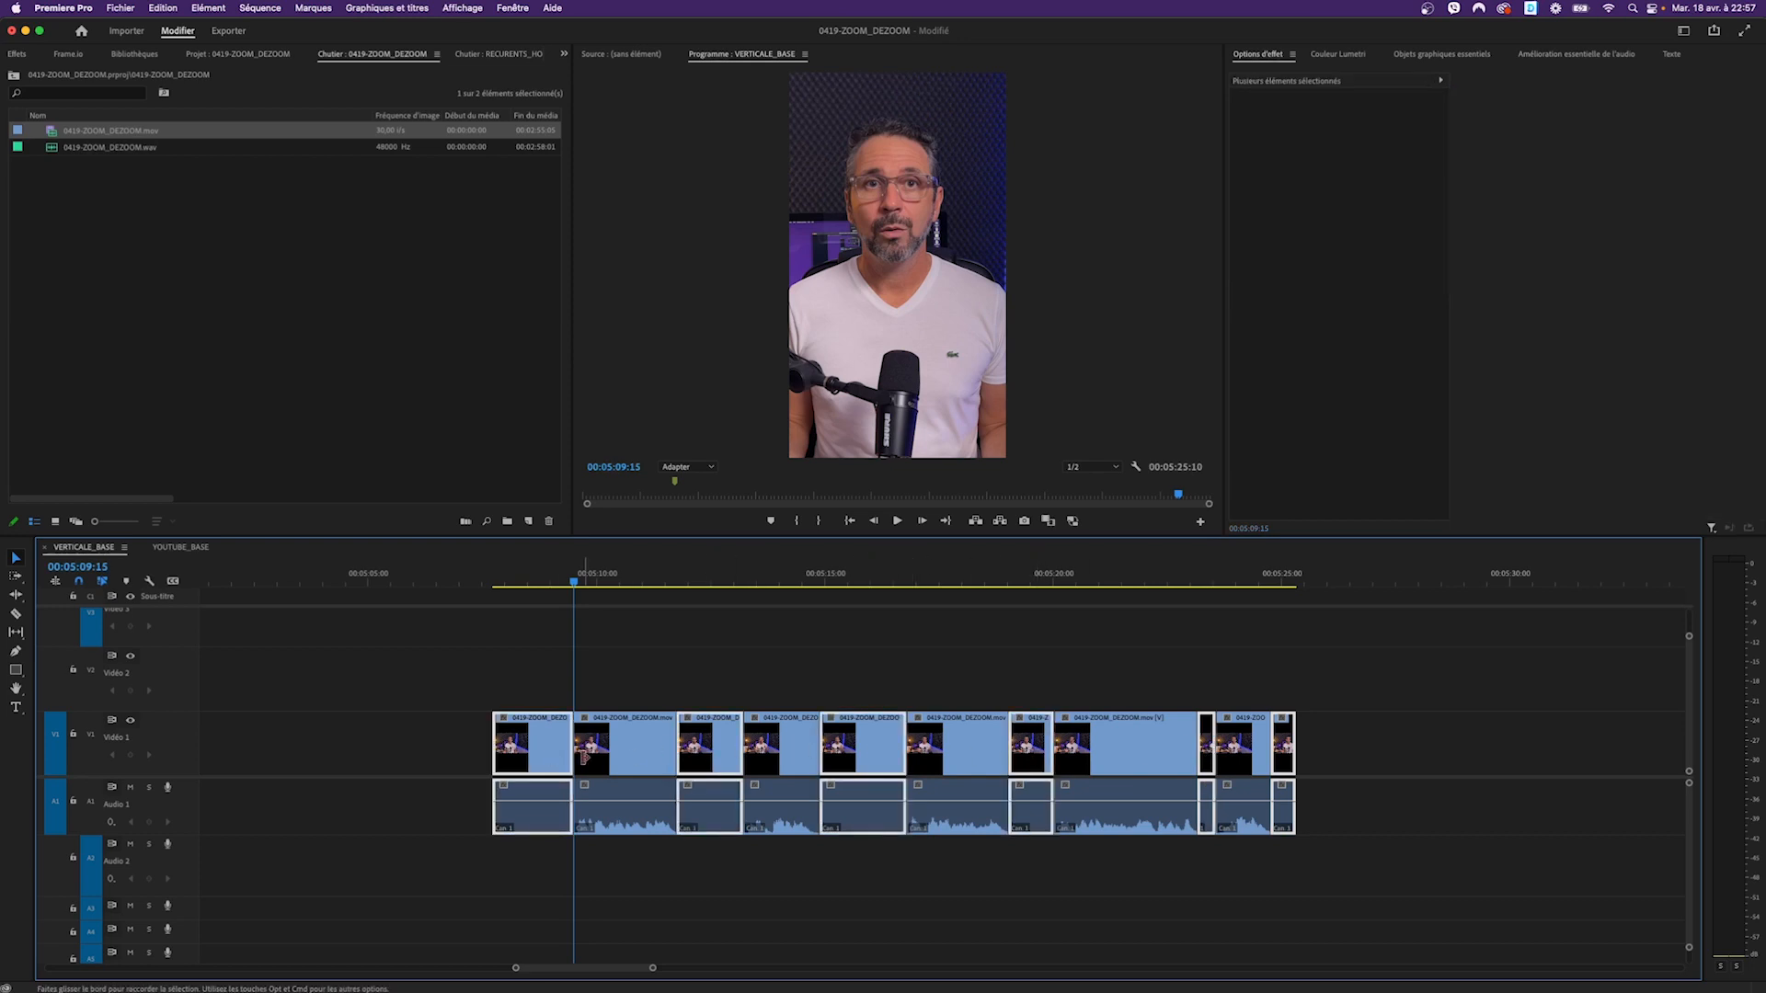
pyautogui.hotkey('alt', 'Delete')
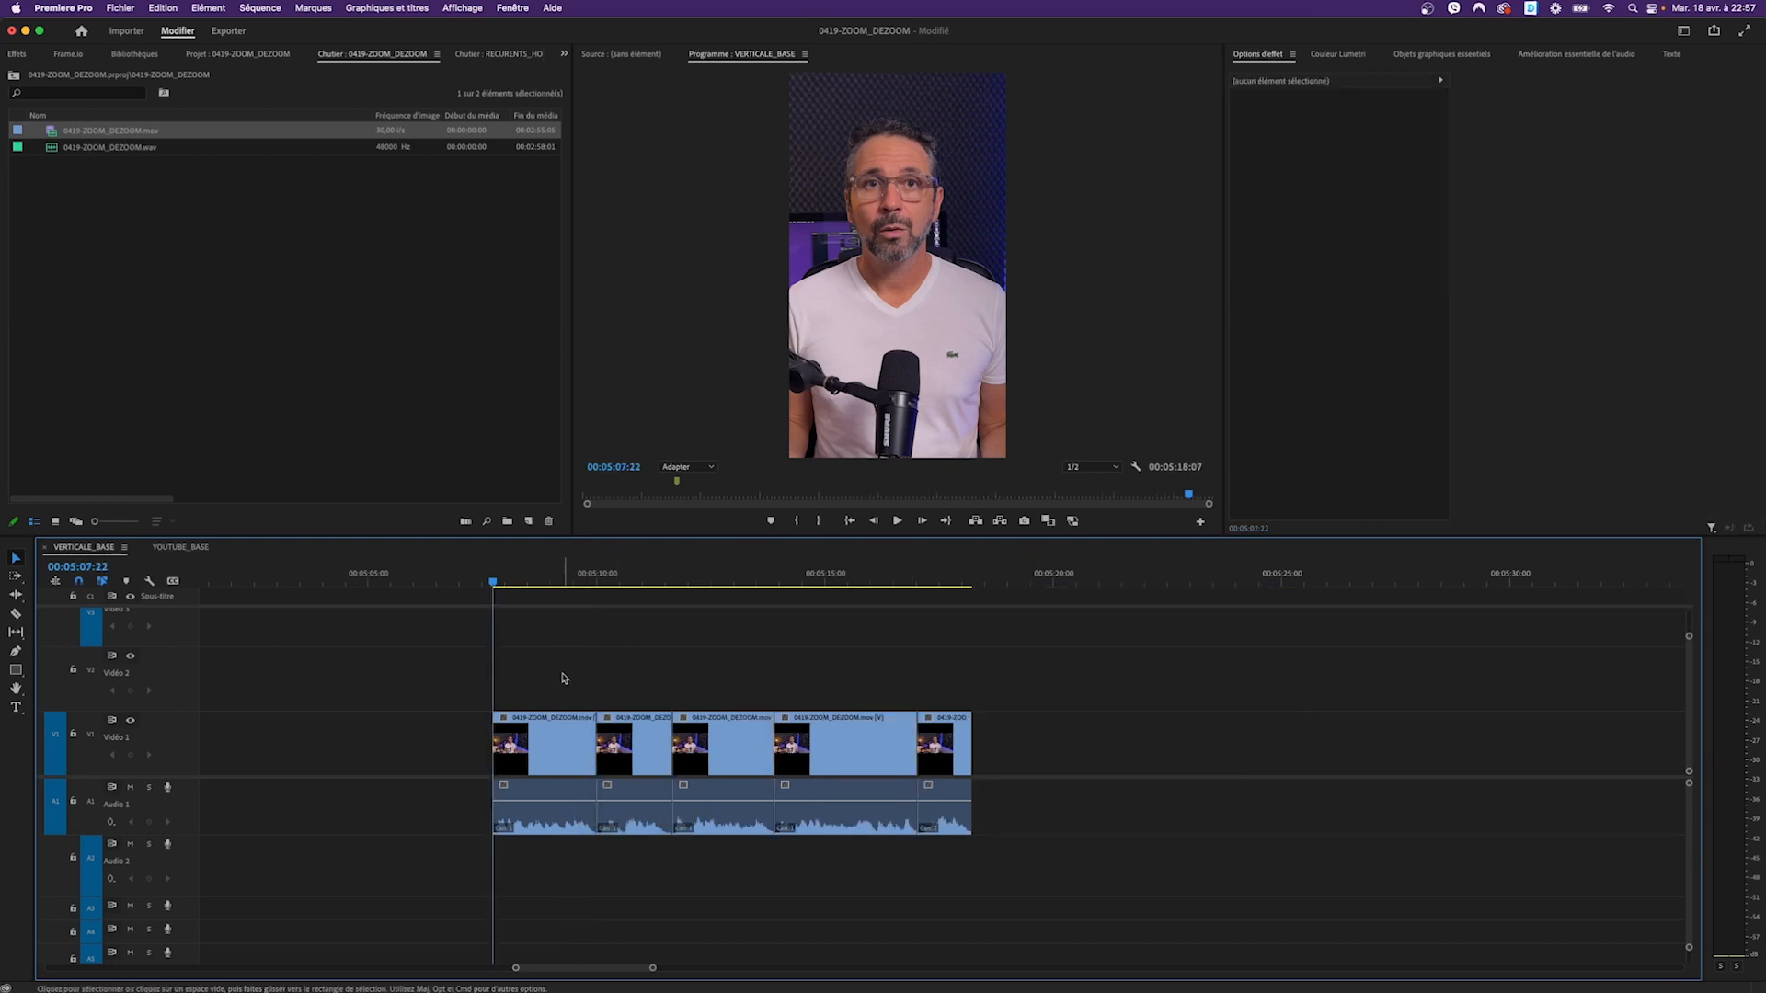
# Step: Shift the five remaining clips together about two seconds later so that they start at 00:05:09:29
pyautogui.moveTo(540, 685); pyautogui.dragTo(1028, 814)
pyautogui.moveTo(858, 823); pyautogui.dragTo(960, 823)
pyautogui.moveTo(772, 581); pyautogui.dragTo(607, 586)
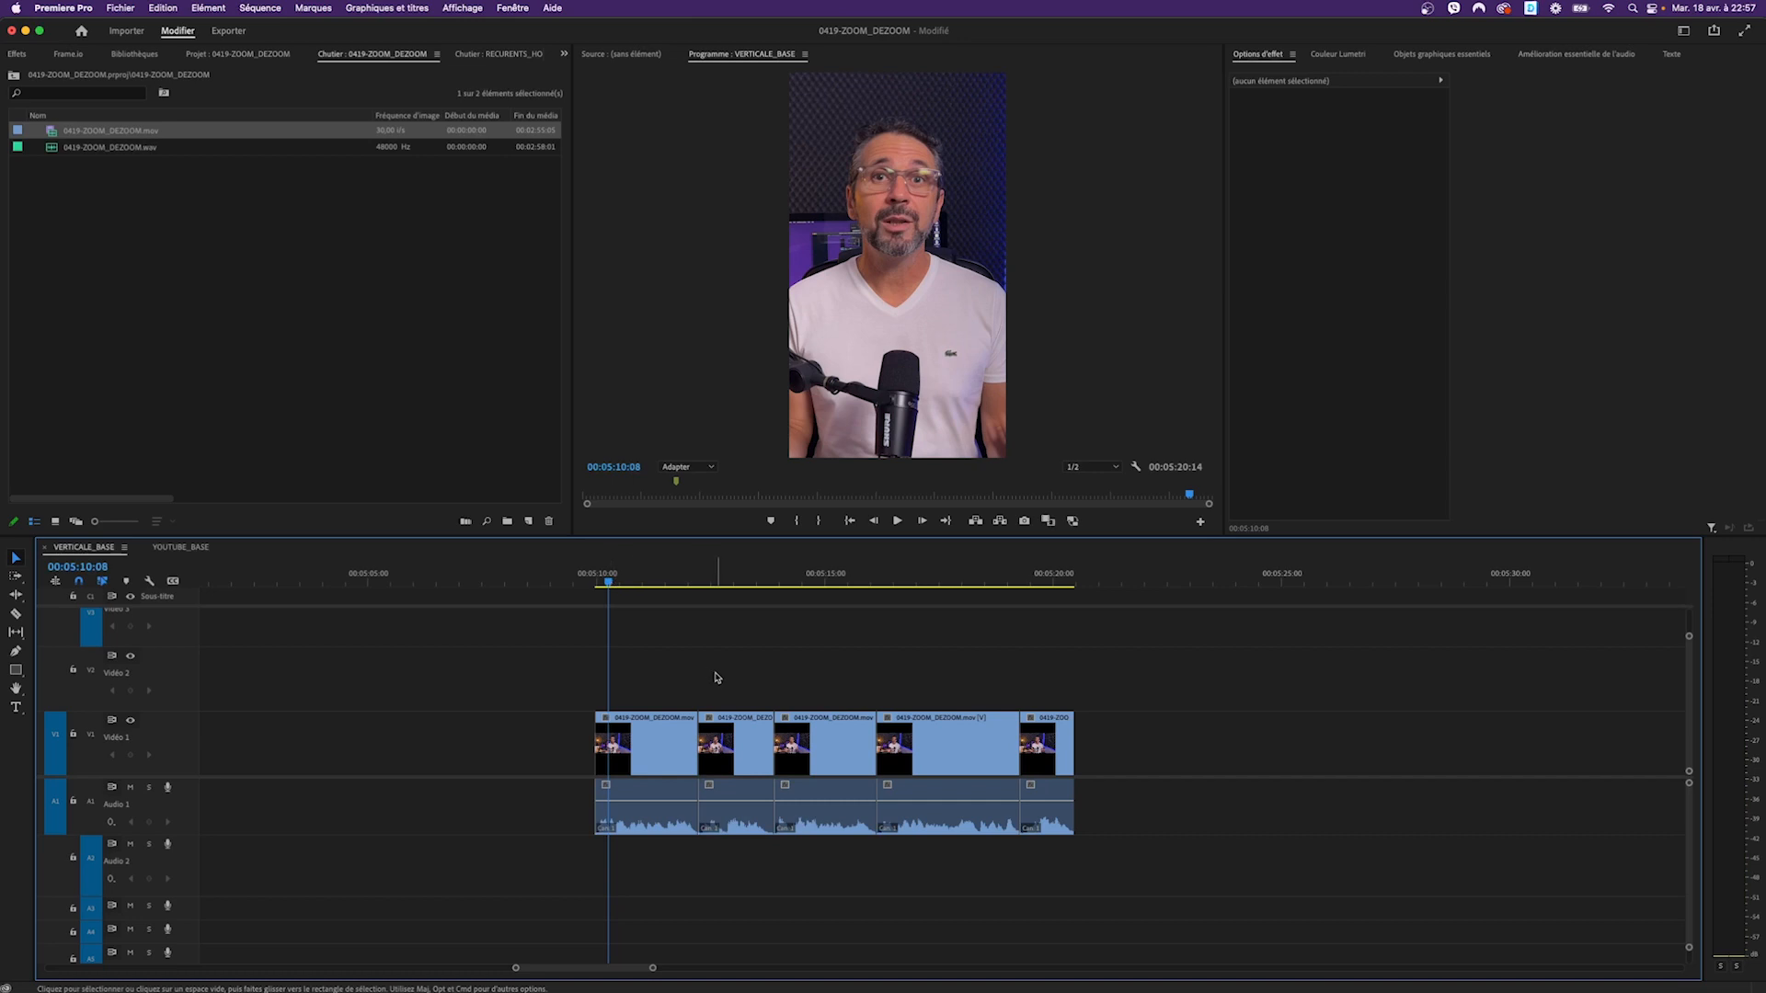
pyautogui.scroll(1, 717, 677)
pyautogui.scroll(-3, 716, 677)
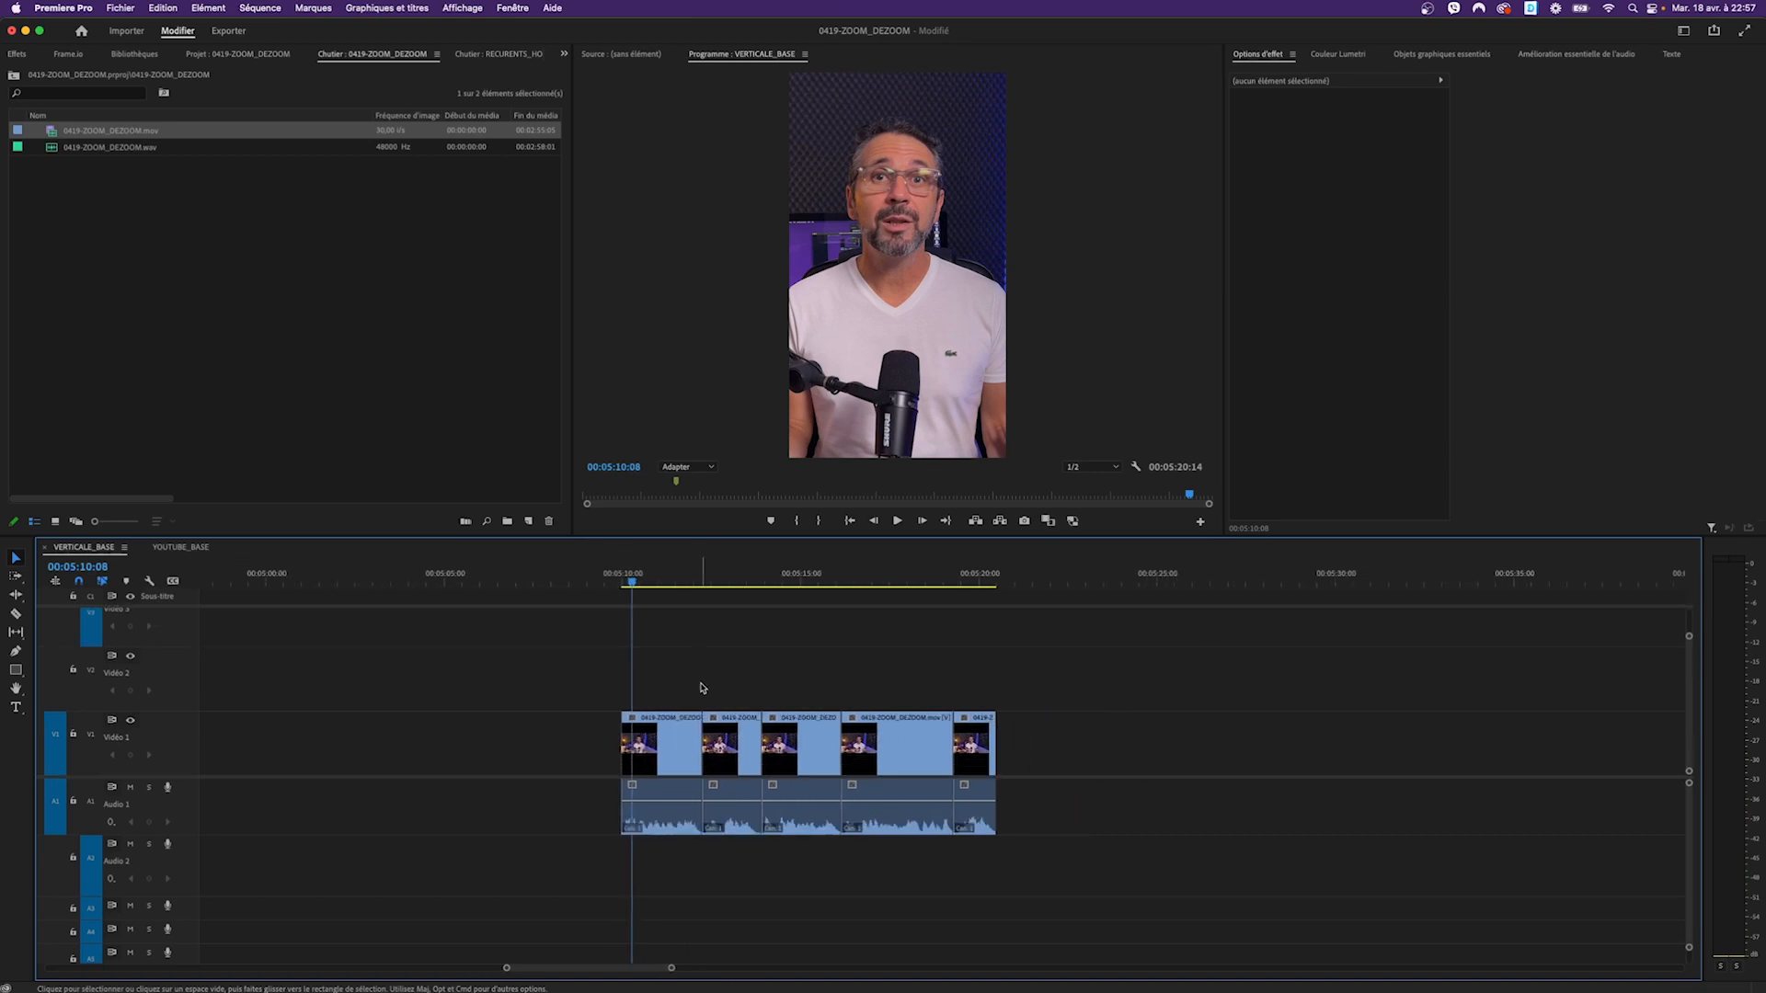
# Step: Enable position and scale keyframes on the first clip at its first frame, 00:05:09:29
pyautogui.moveTo(632, 582); pyautogui.dragTo(621, 583)
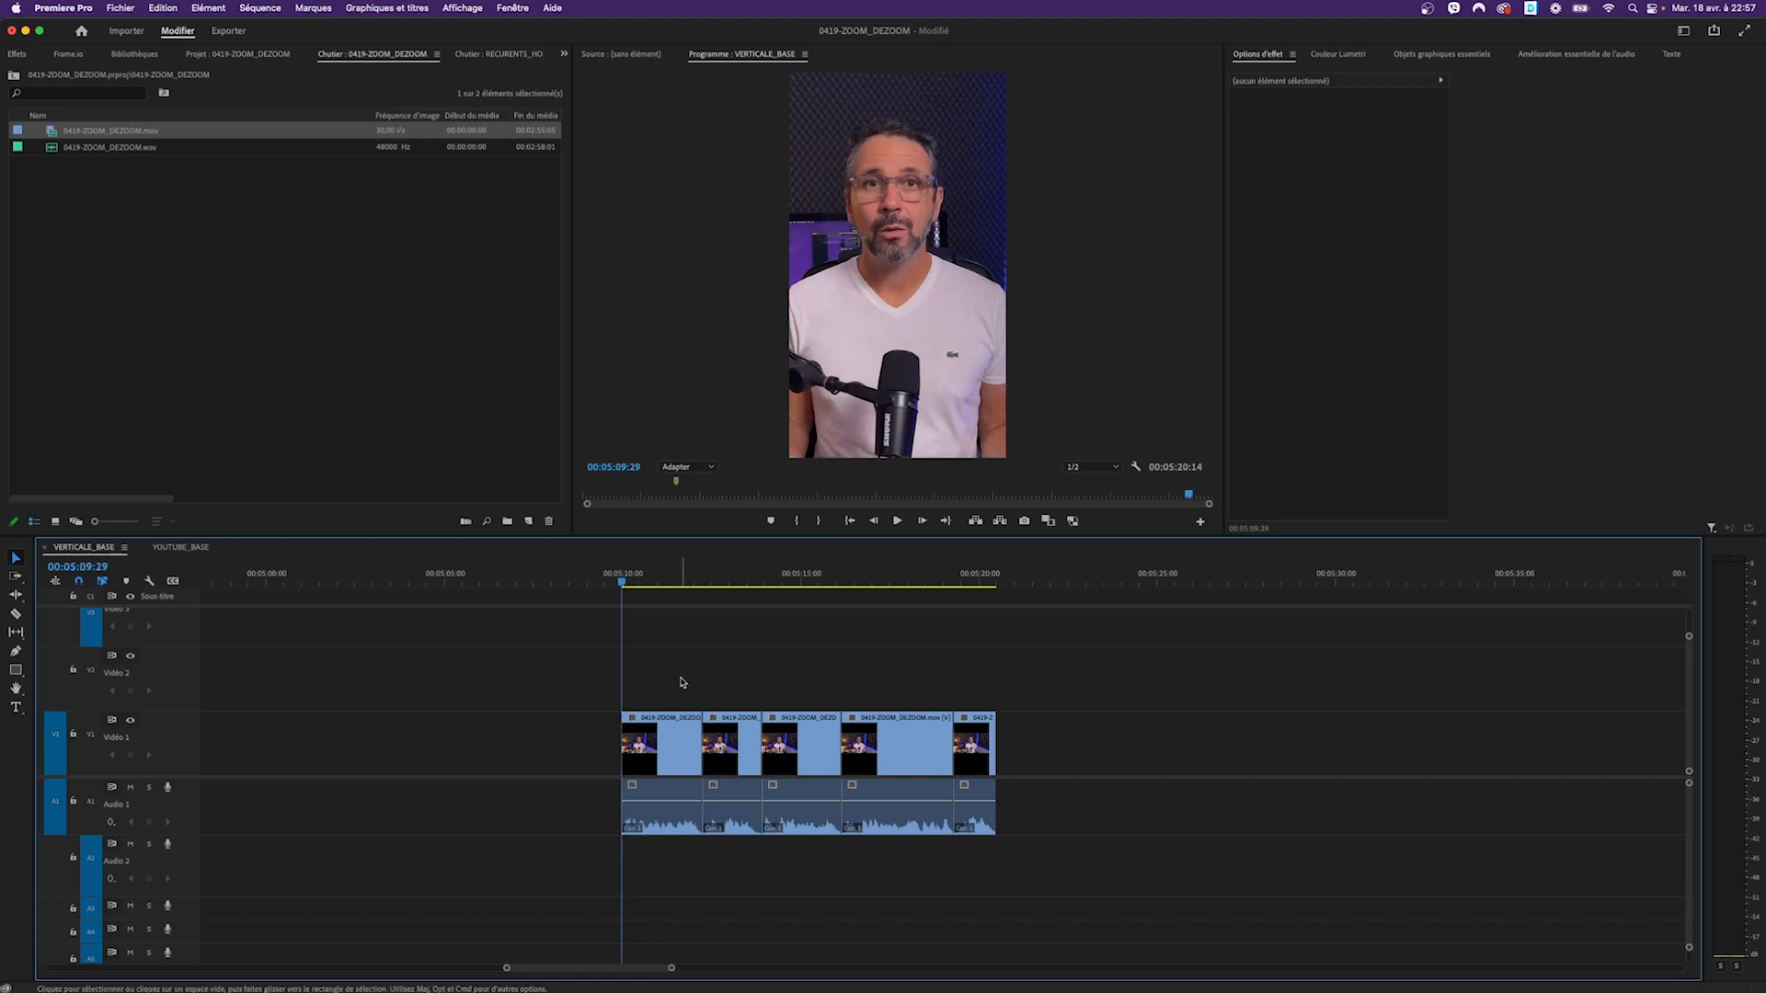
pyautogui.scroll(3, 681, 680)
pyautogui.scroll(3, 681, 682)
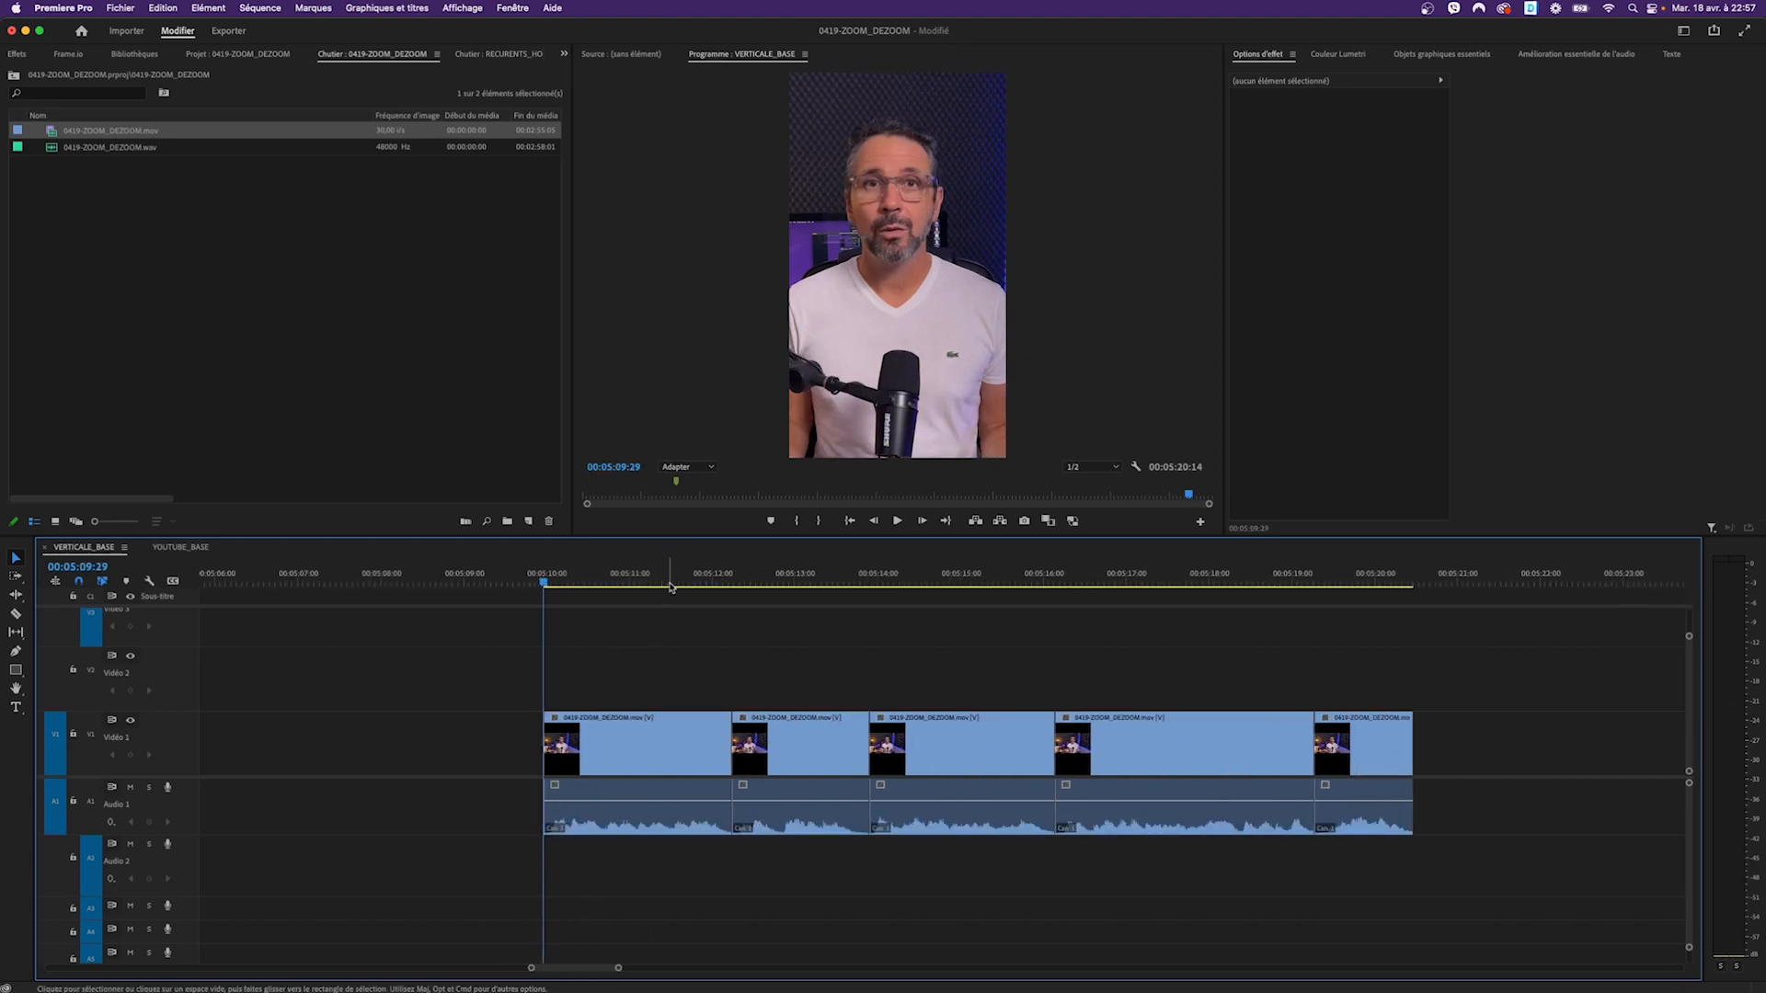
pyautogui.moveTo(682, 534); pyautogui.dragTo(683, 496)
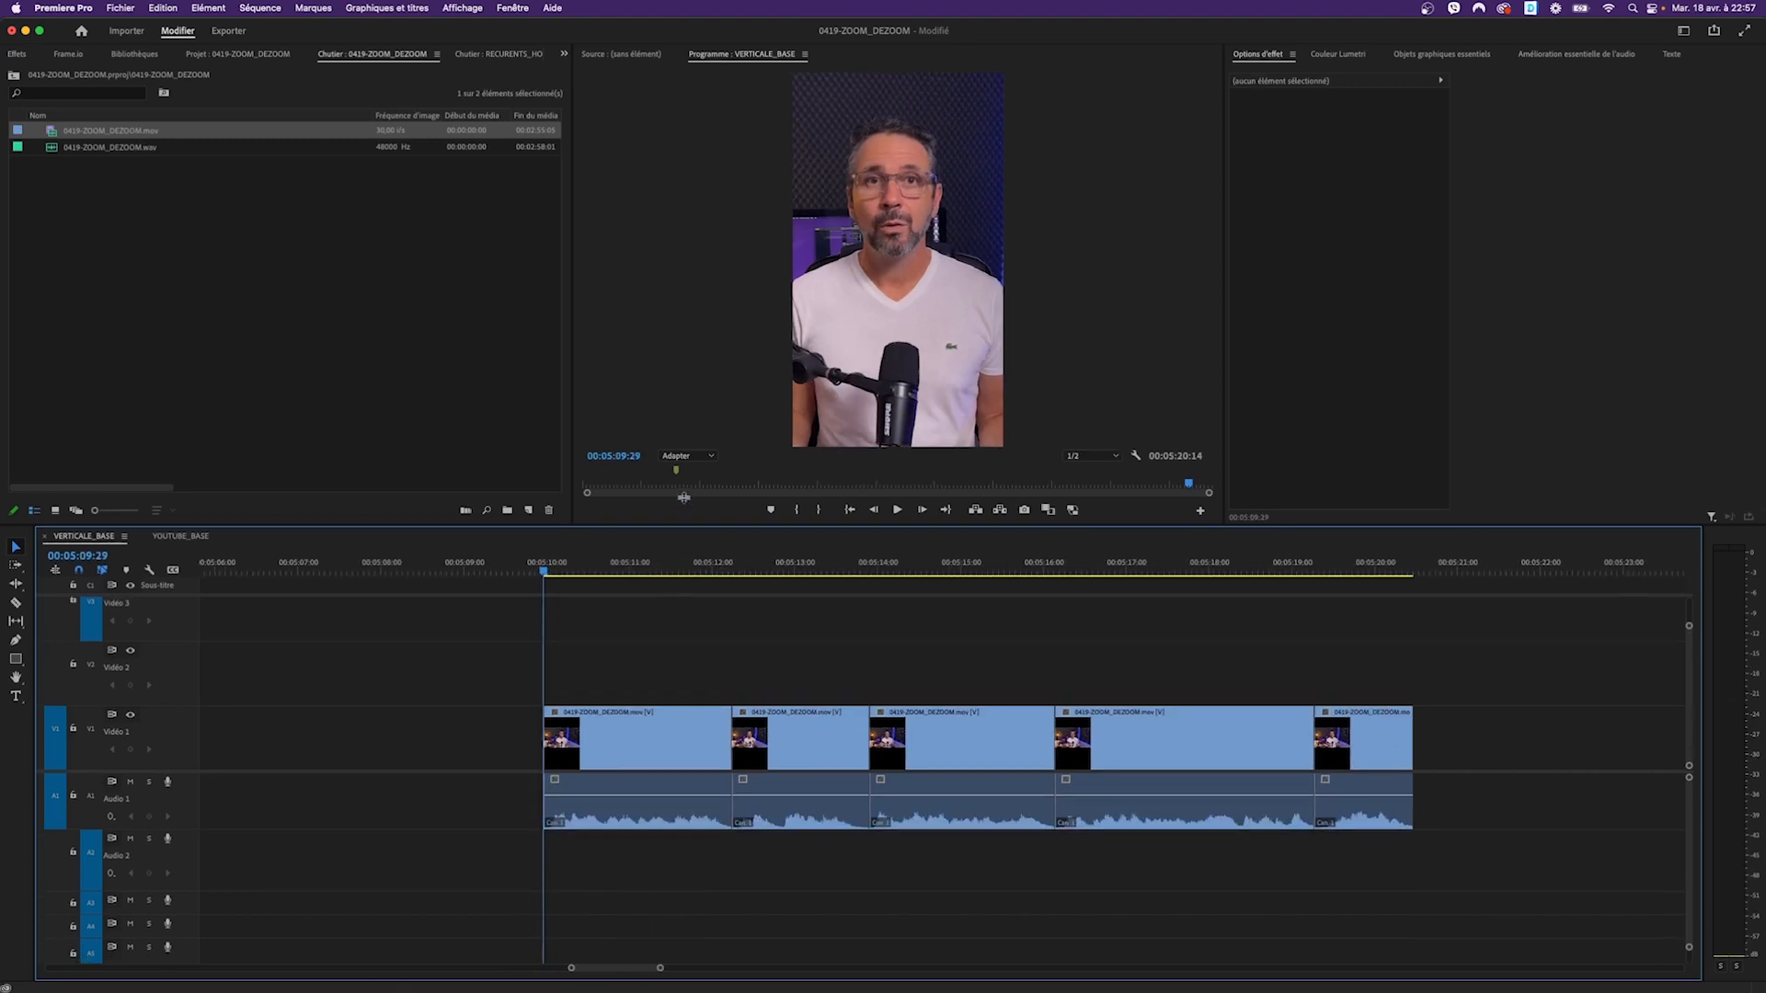
pyautogui.click(550, 546)
pyautogui.moveTo(550, 549); pyautogui.dragTo(544, 549)
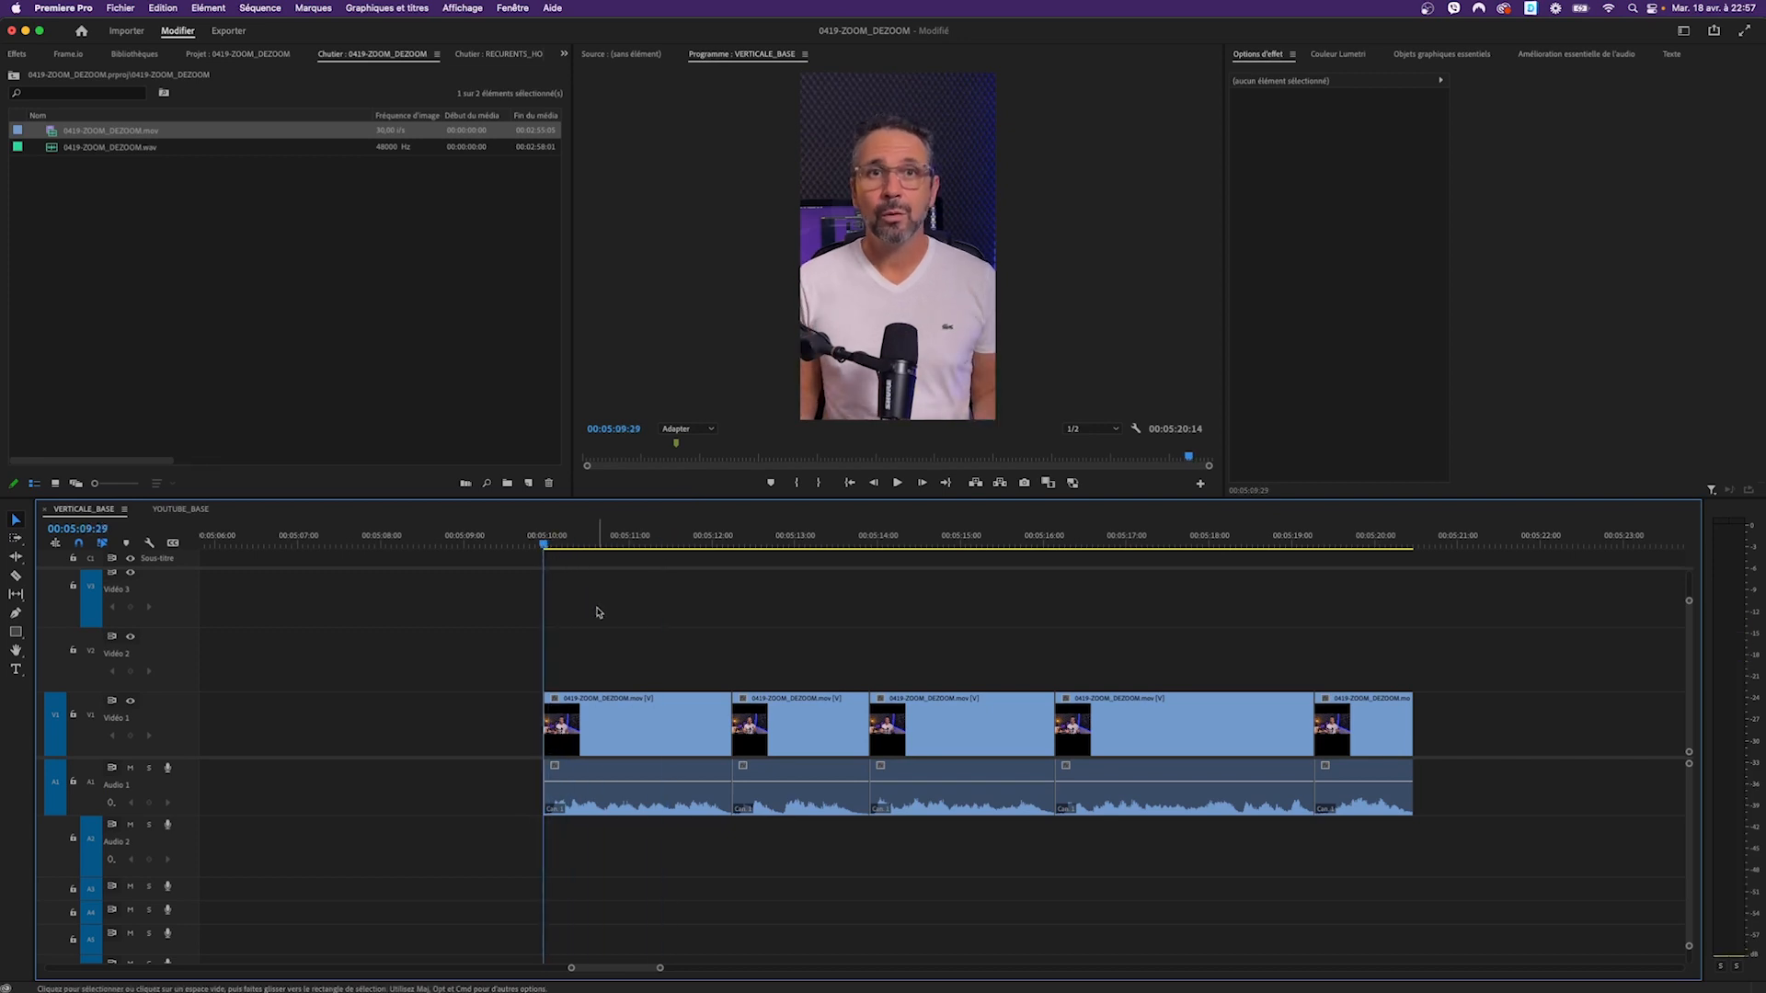
pyautogui.click(605, 725)
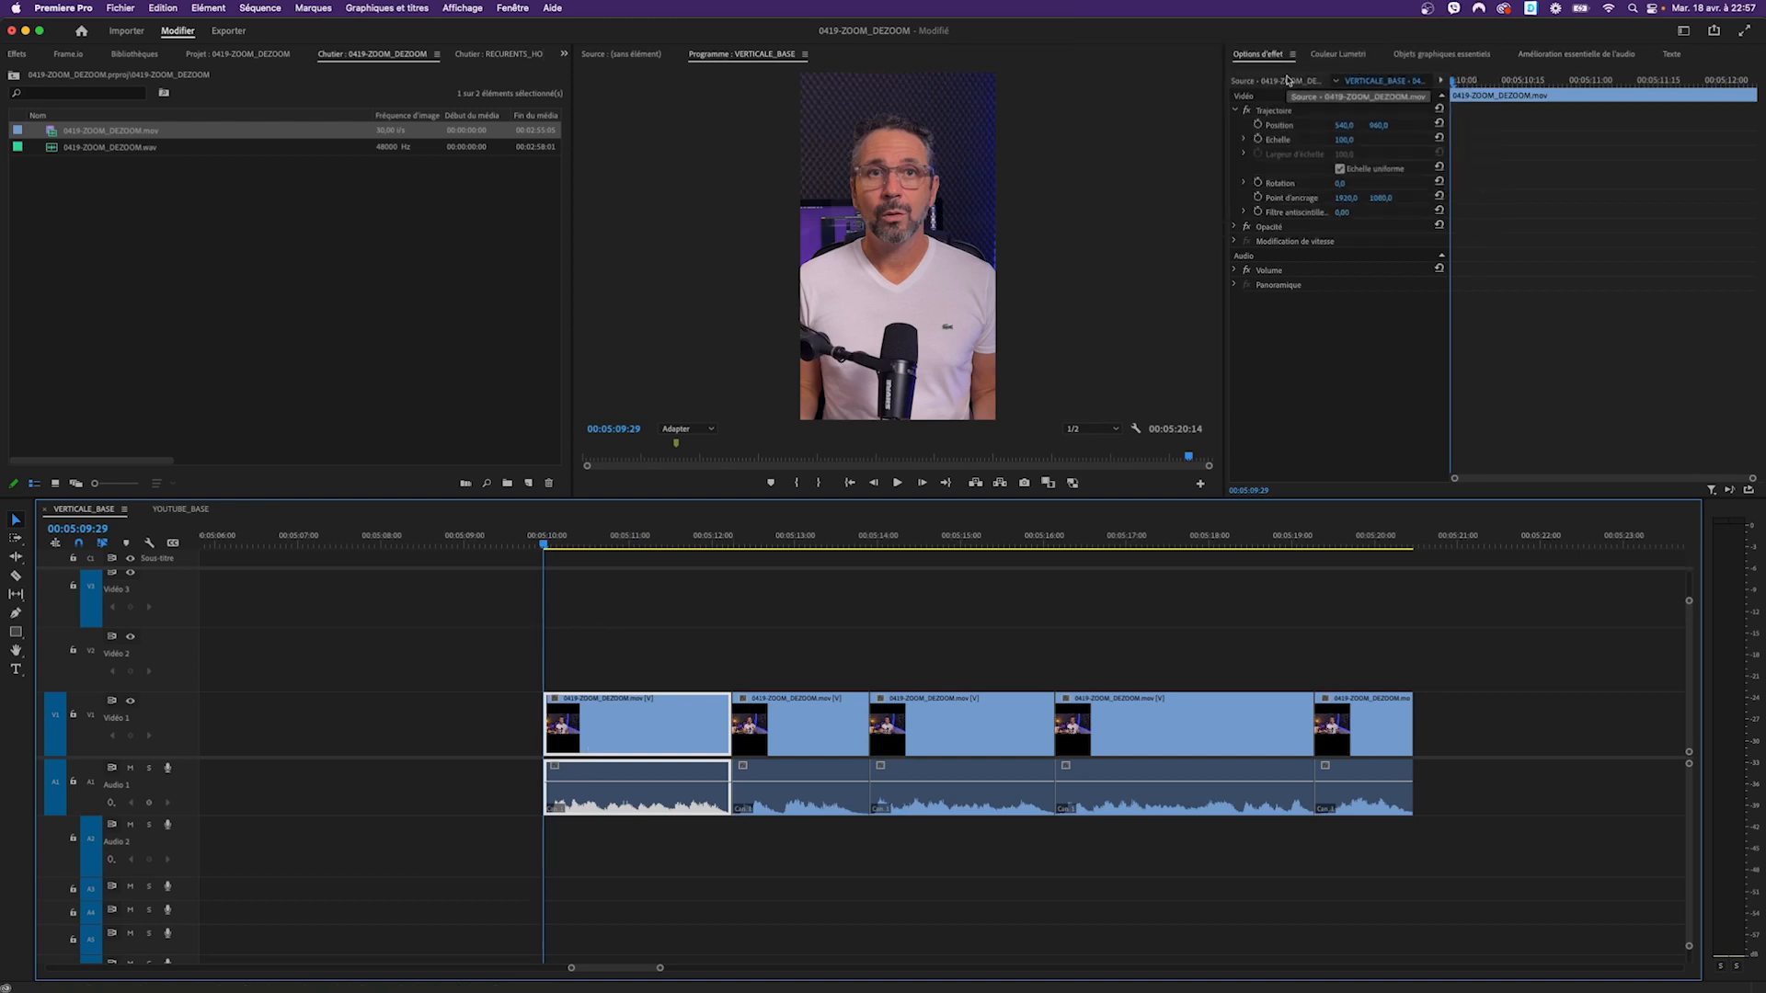
pyautogui.click(1257, 139)
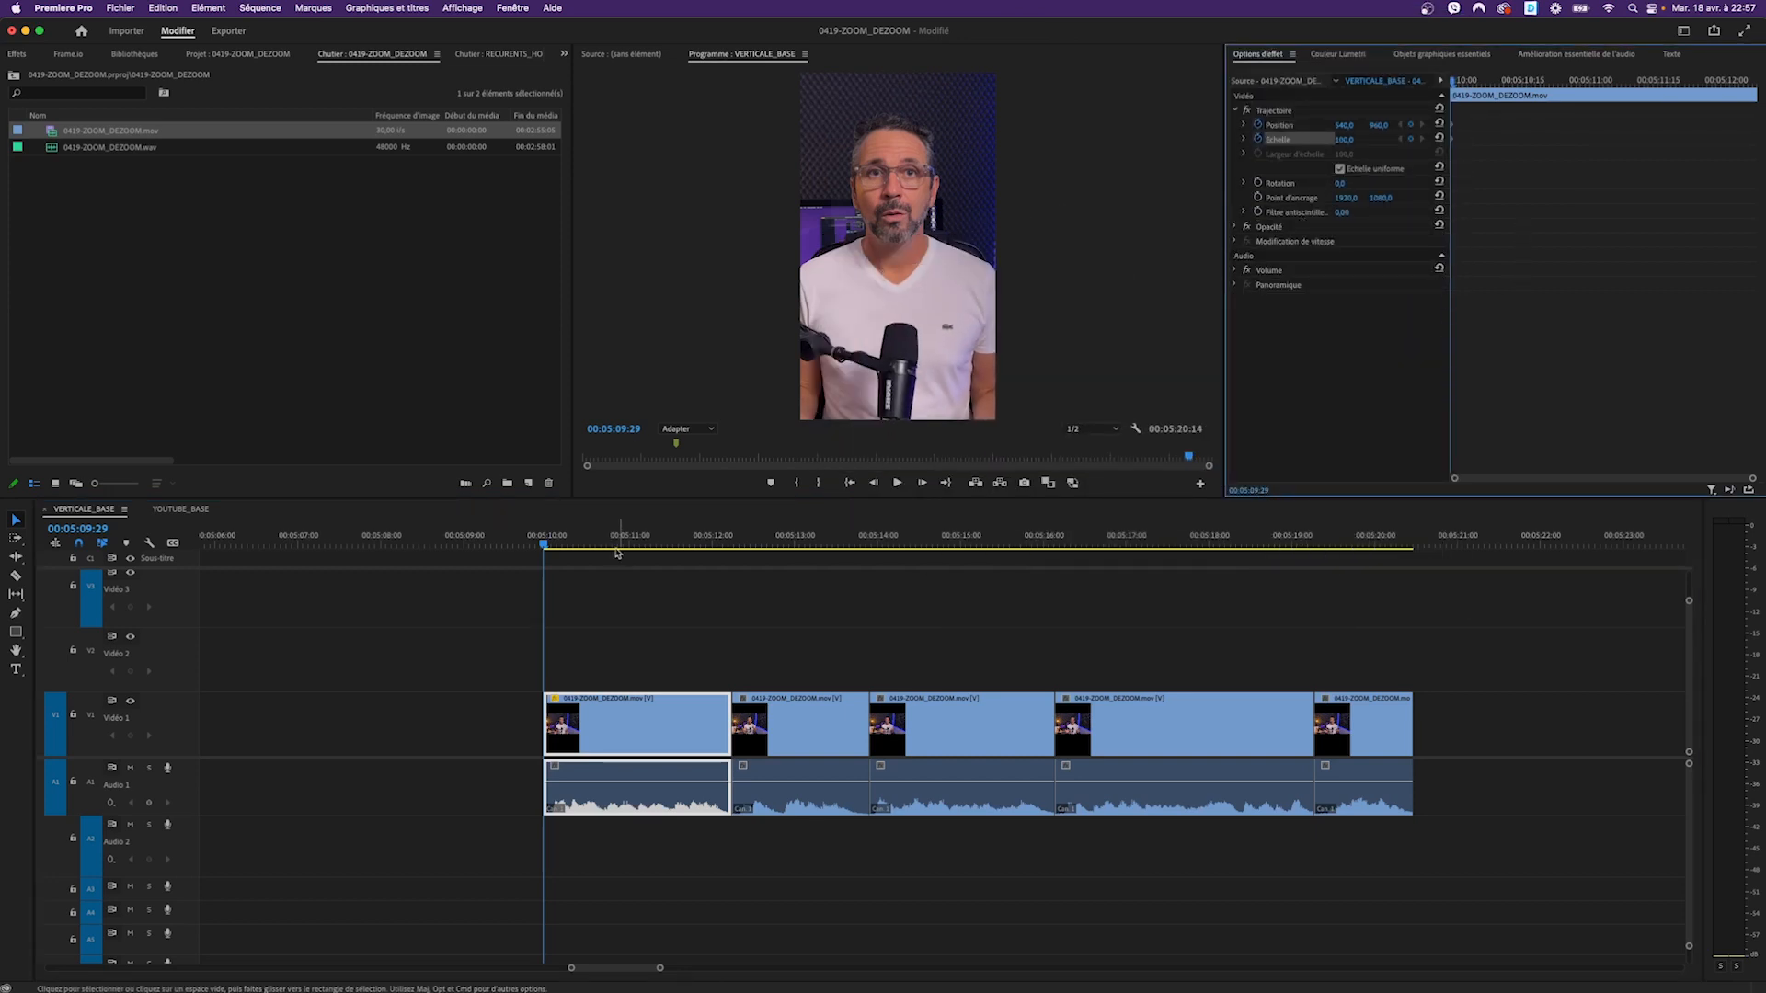
# Step: Add a scale keyframe of 110 to the first clip at 00:05:12:02
pyautogui.moveTo(766, 544); pyautogui.dragTo(717, 544)
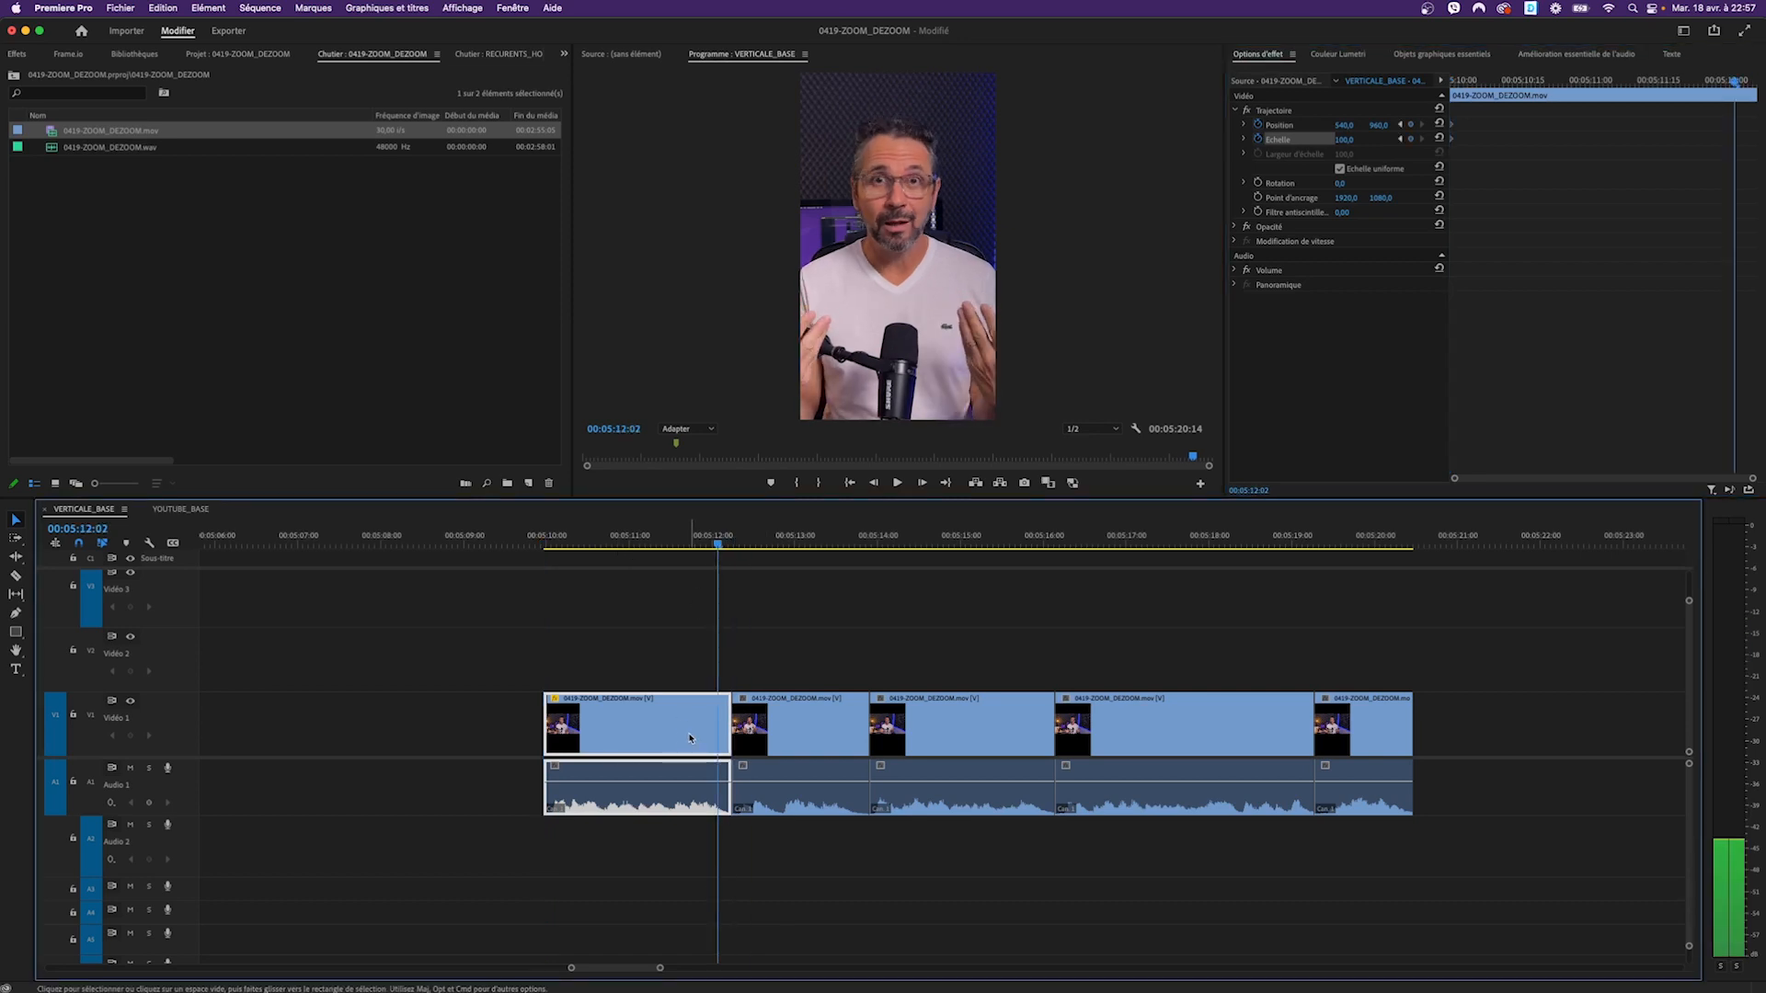
pyautogui.click(1343, 140)
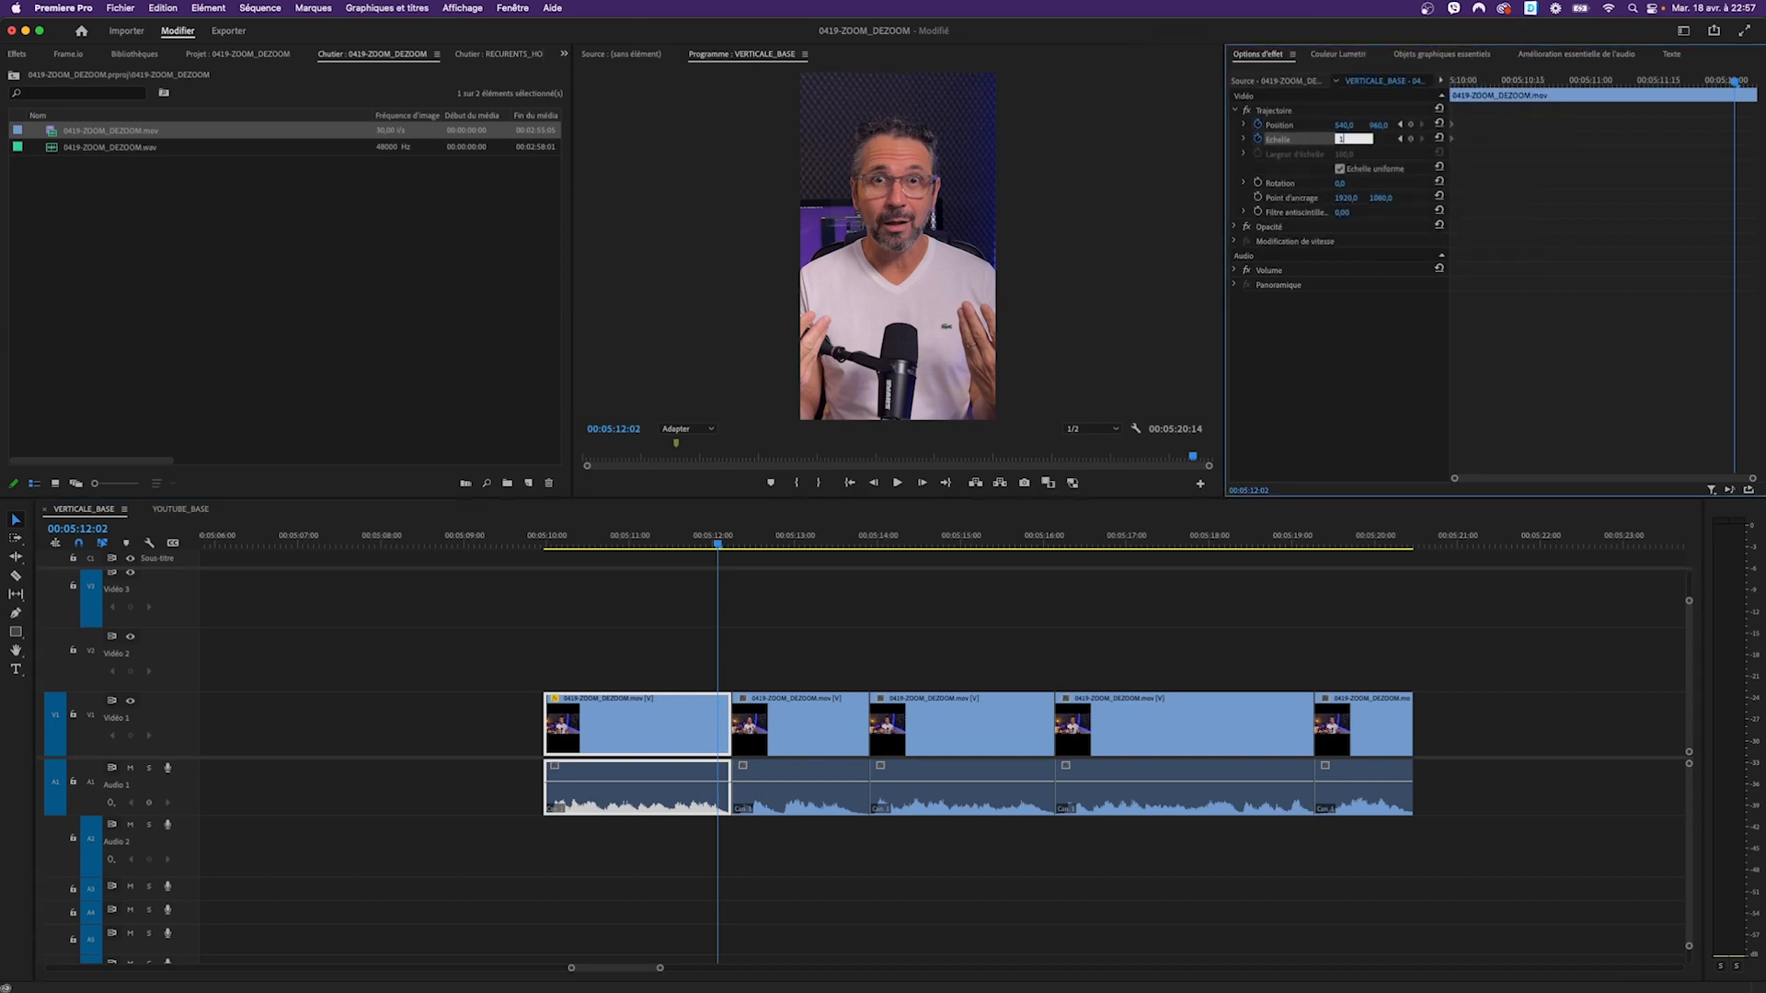
pyautogui.write('110')
pyautogui.press('Return')
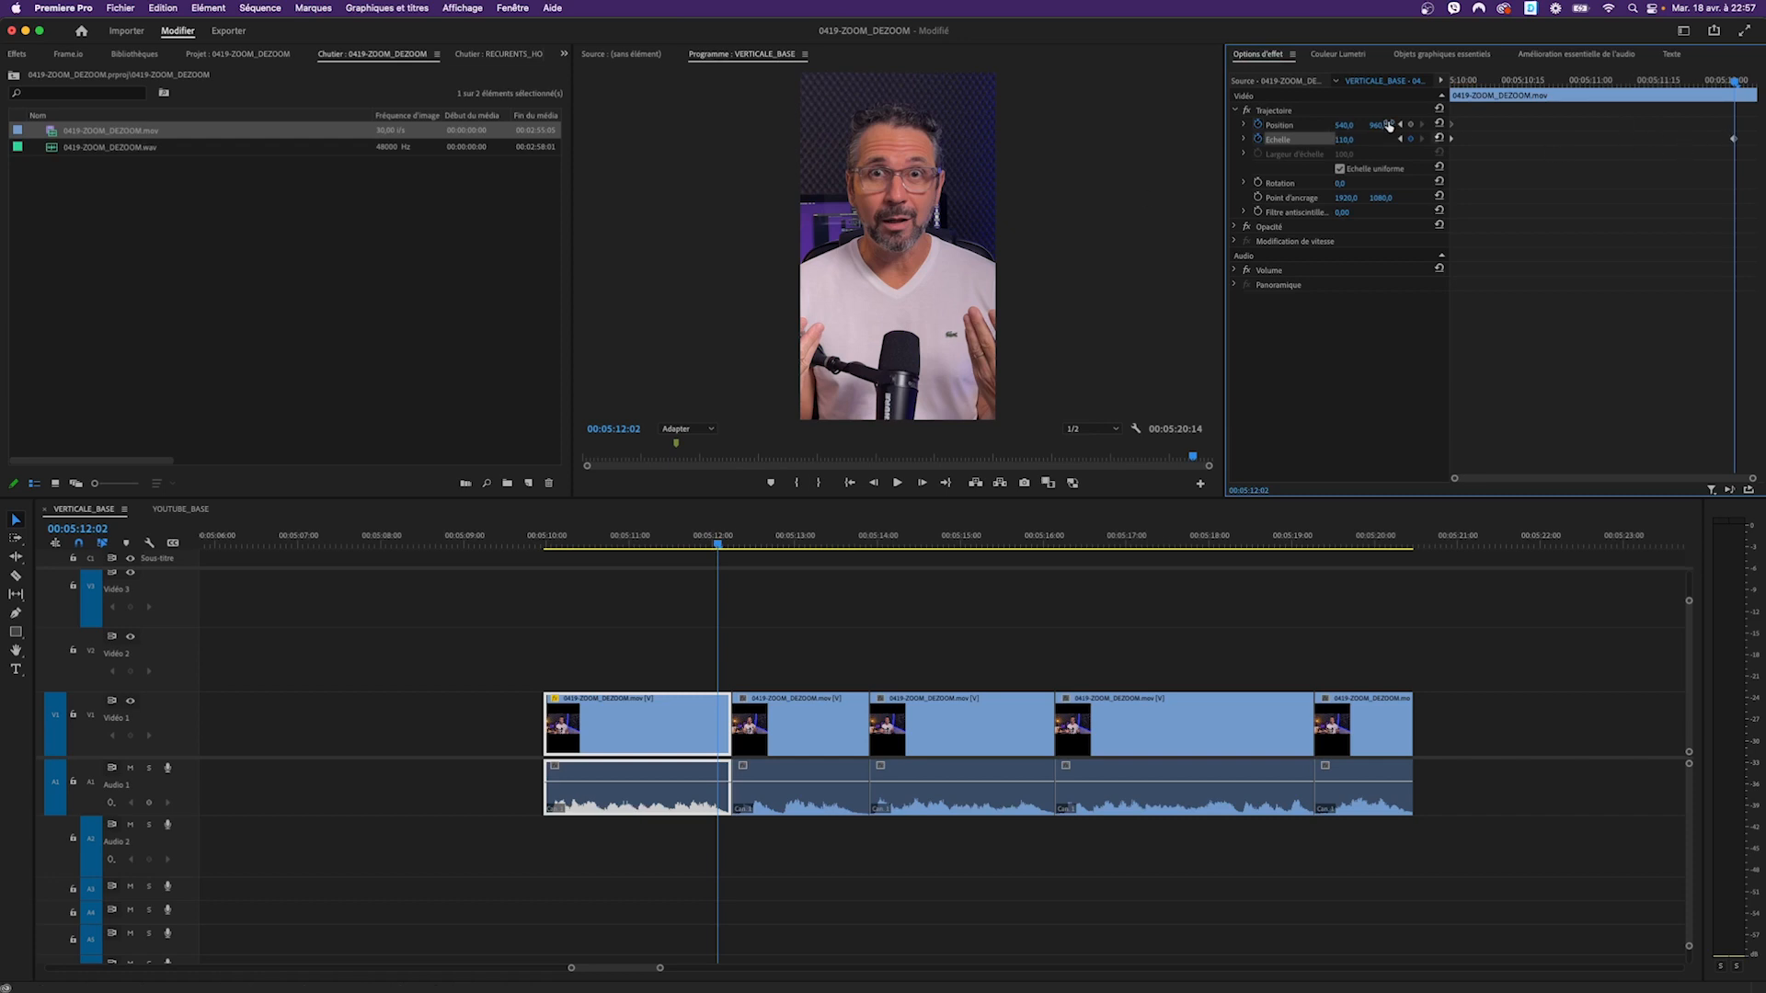
# Step: Adjust the first clip's vertical position to about 961 and move the closing position and scale keyframes to the clip's end
pyautogui.moveTo(1377, 125); pyautogui.dragTo(1377, 125)
pyautogui.moveTo(1722, 138)
pyautogui.mouseDown()
pyautogui.moveTo(1718, 124)
pyautogui.moveTo(1740, 164)
pyautogui.moveTo(1756, 142)
pyautogui.mouseUp()
# Step: Play the first clip from near its start in an enlarged preview to check the progressive zoom
pyautogui.moveTo(719, 546); pyautogui.dragTo(558, 553)
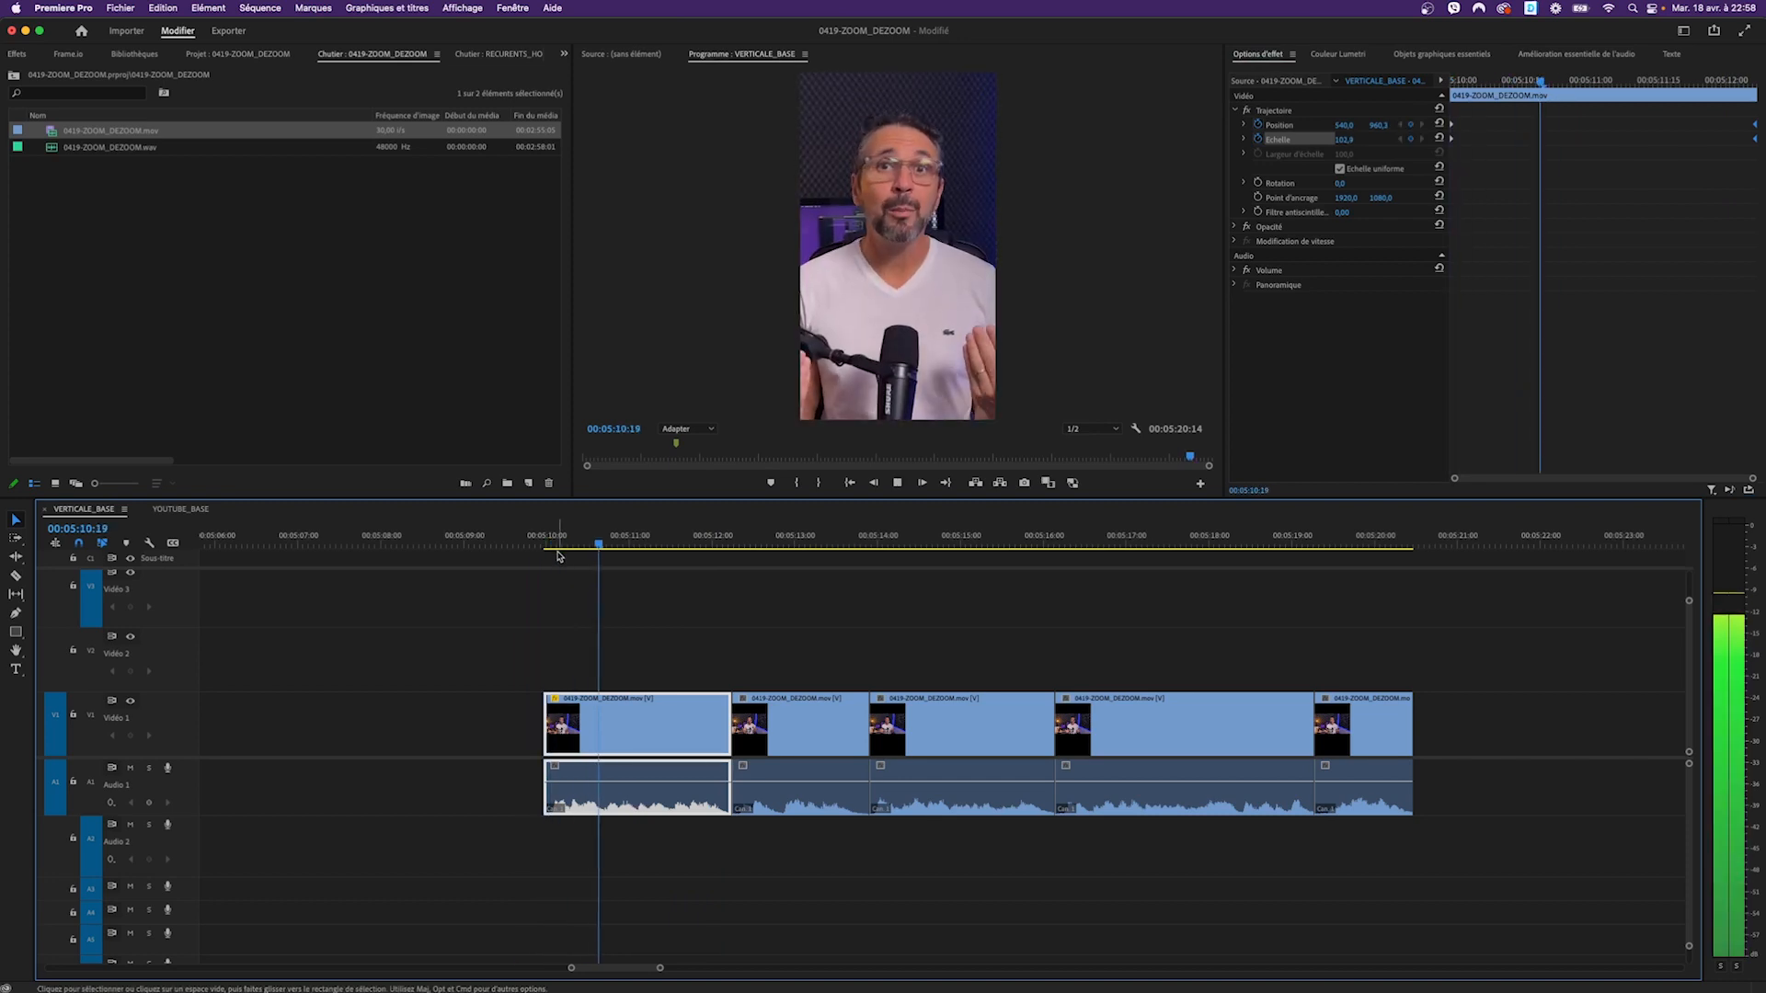
pyautogui.press('space')
pyautogui.moveTo(784, 498); pyautogui.dragTo(780, 630)
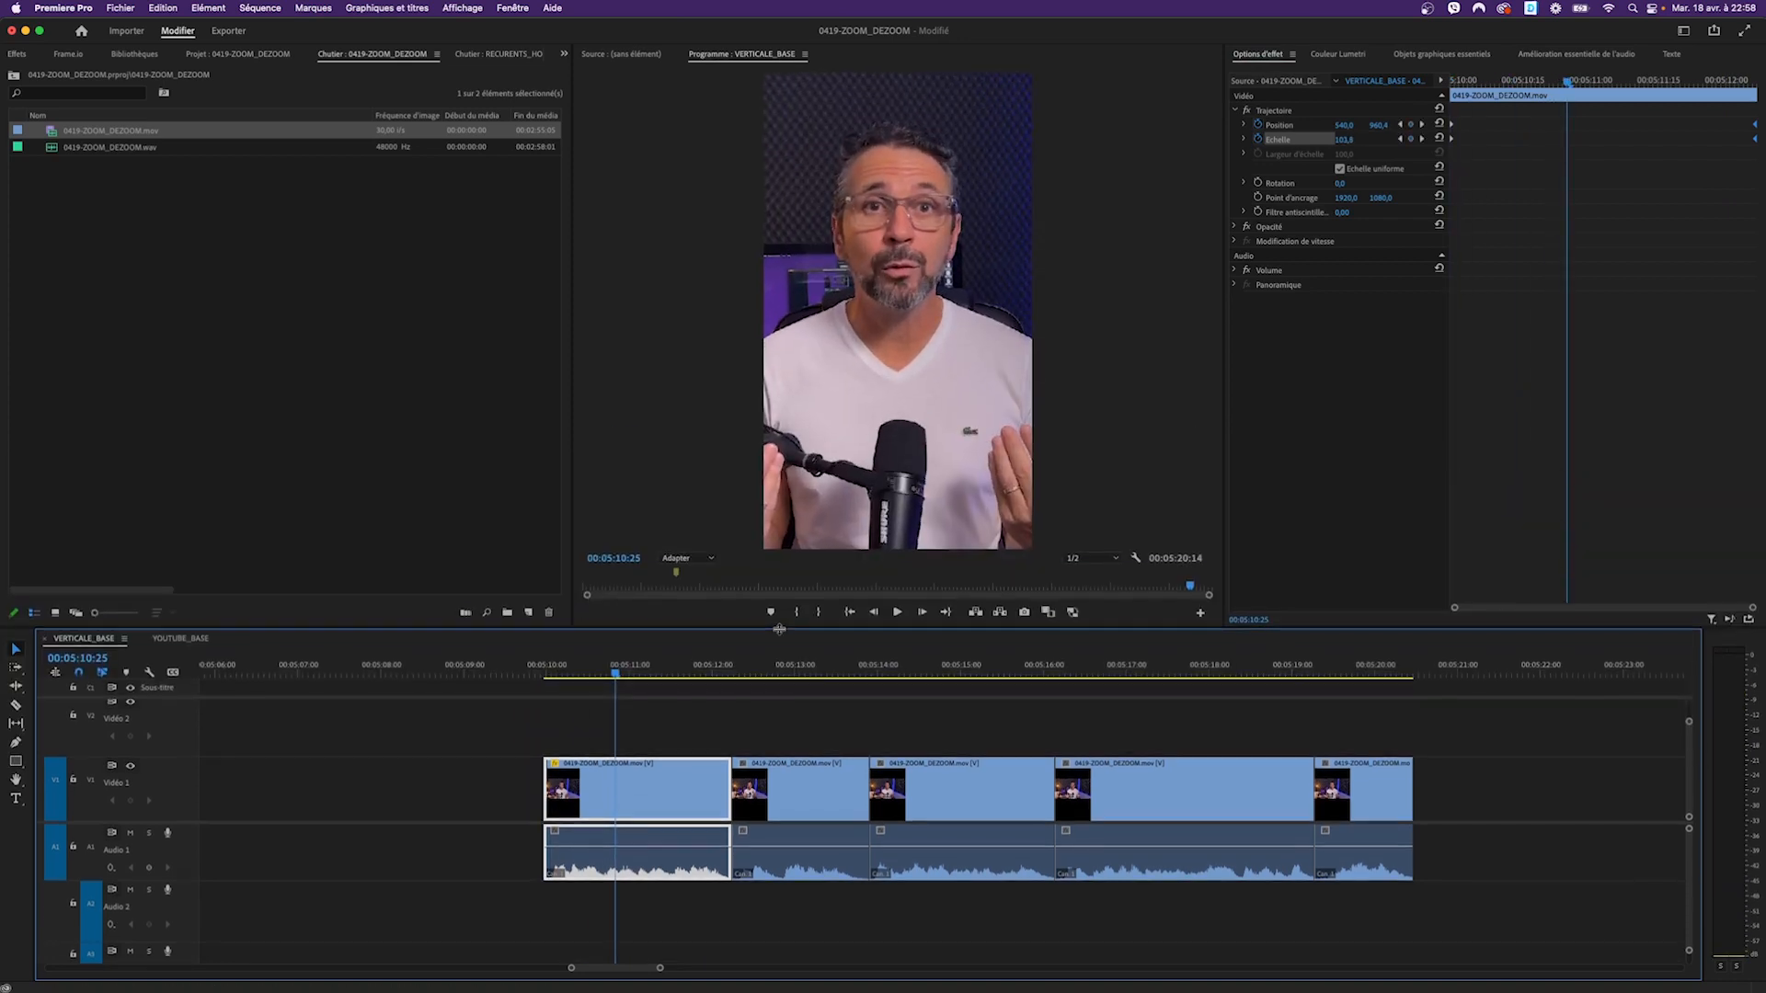
pyautogui.press('space')
pyautogui.press('space')
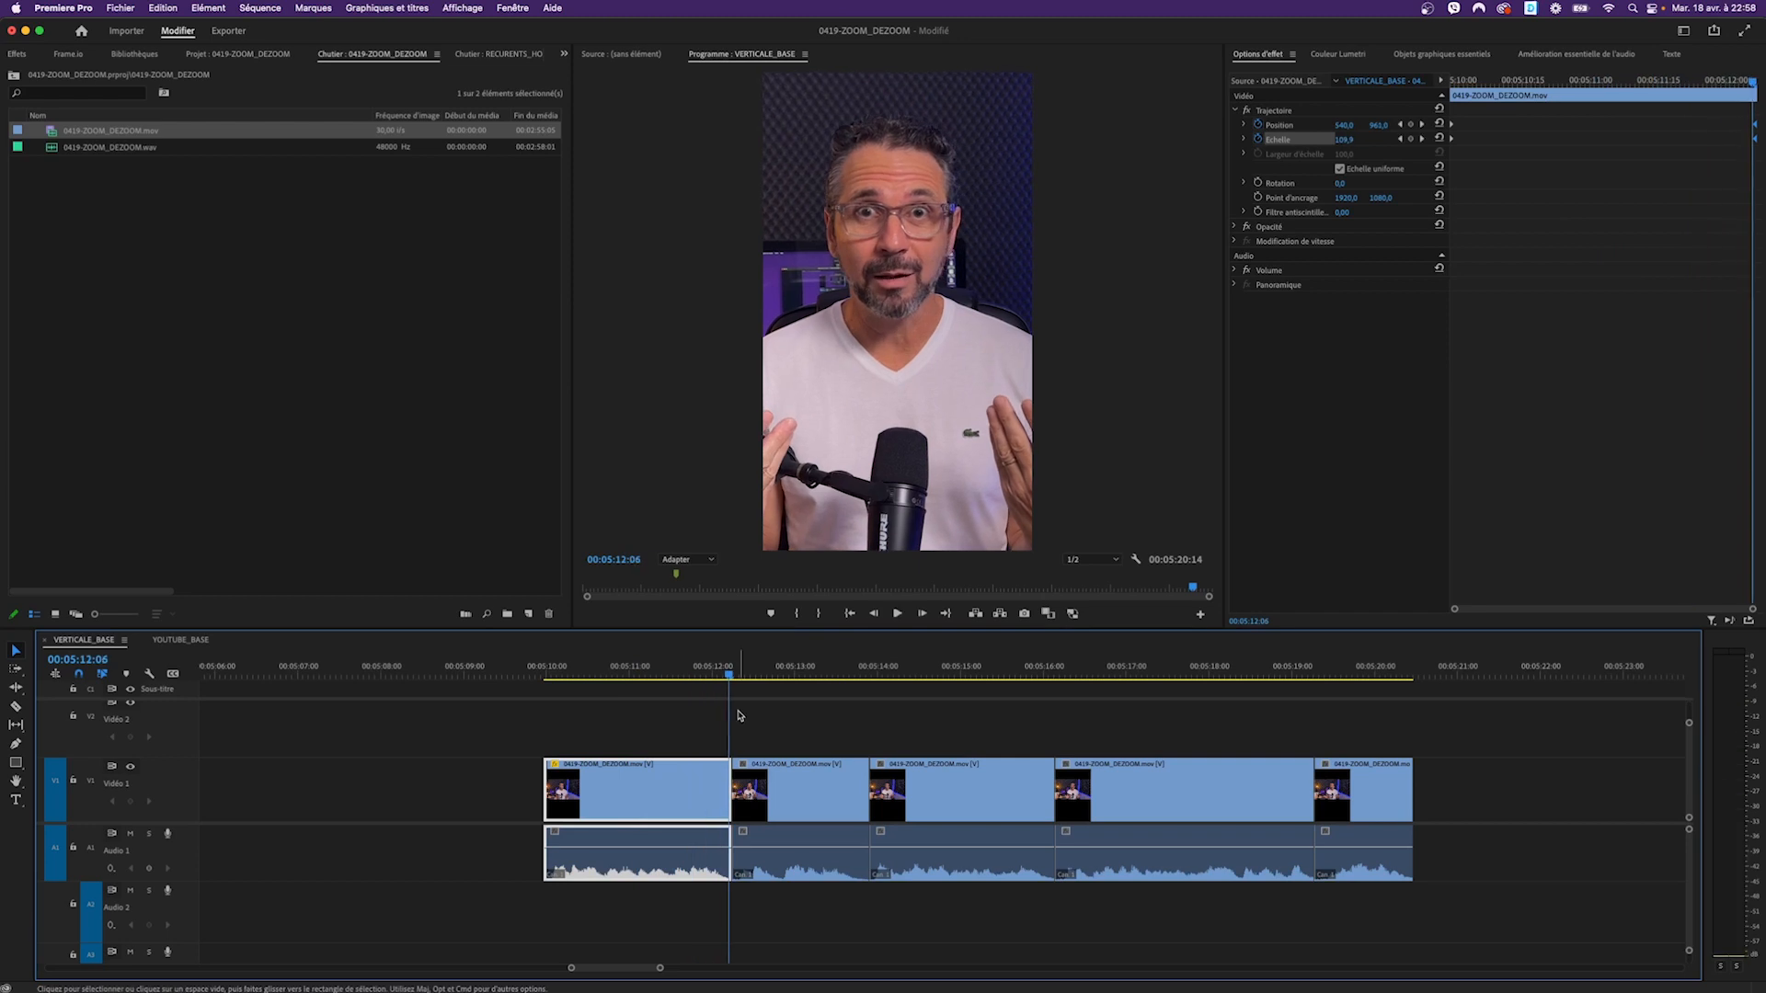
# Step: Restore the smaller preview and move only the second clip's video straight up to the Vidéo 2 track
pyautogui.moveTo(798, 633); pyautogui.dragTo(782, 537)
pyautogui.click(705, 581)
pyautogui.moveTo(704, 583)
pyautogui.mouseDown()
pyautogui.moveTo(669, 586)
pyautogui.moveTo(704, 586)
pyautogui.mouseUp()
pyautogui.moveTo(778, 748); pyautogui.dragTo(801, 682)
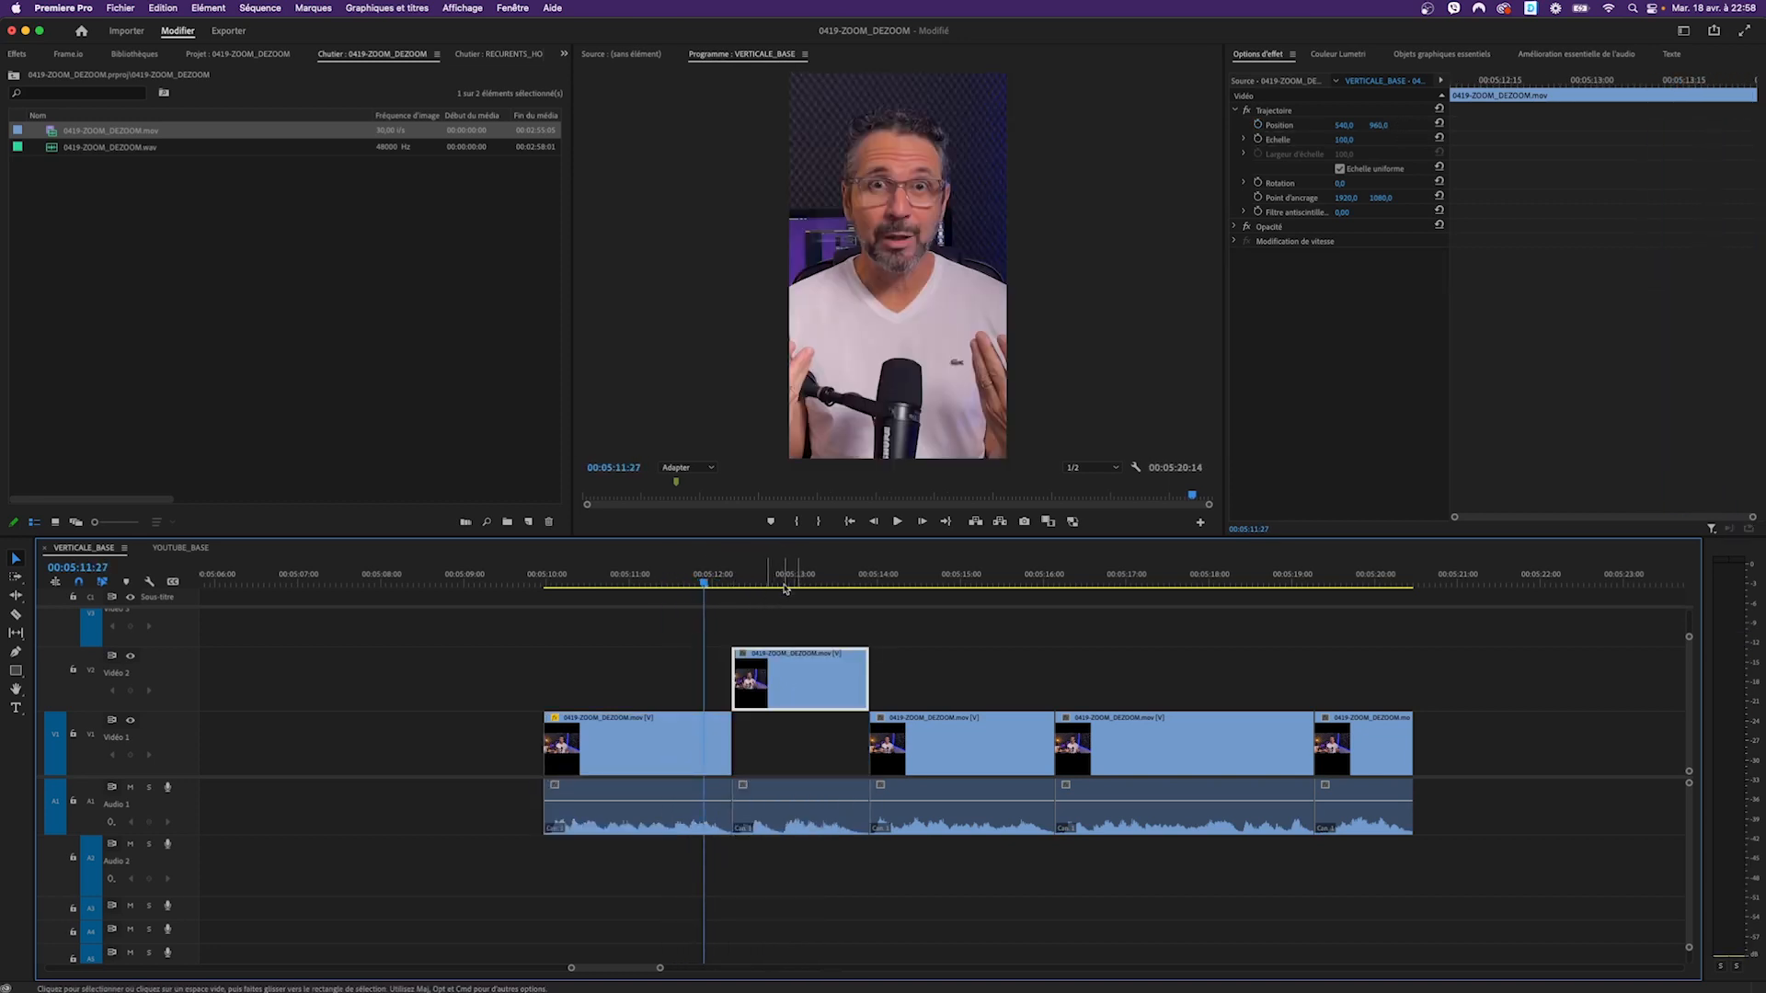
# Step: Enable scale and position keyframes on the second clip at its start, 00:05:12:07
pyautogui.moveTo(767, 579); pyautogui.dragTo(739, 579)
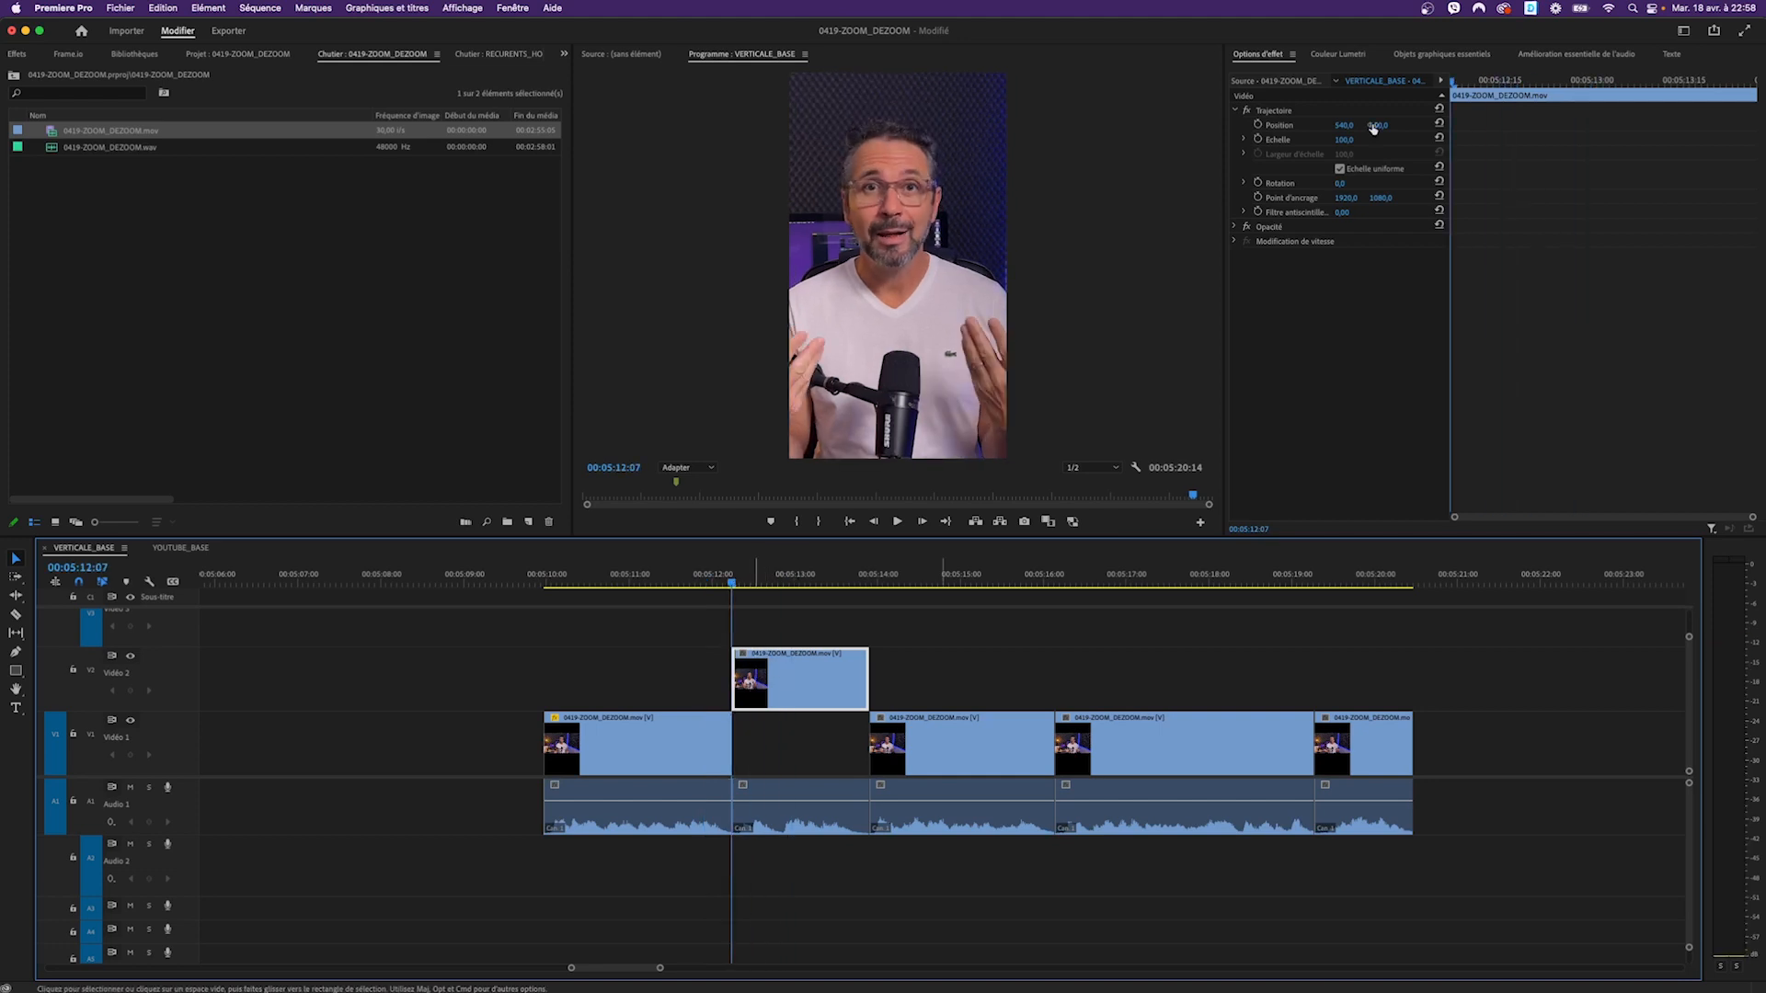
pyautogui.click(1258, 139)
pyautogui.click(1257, 124)
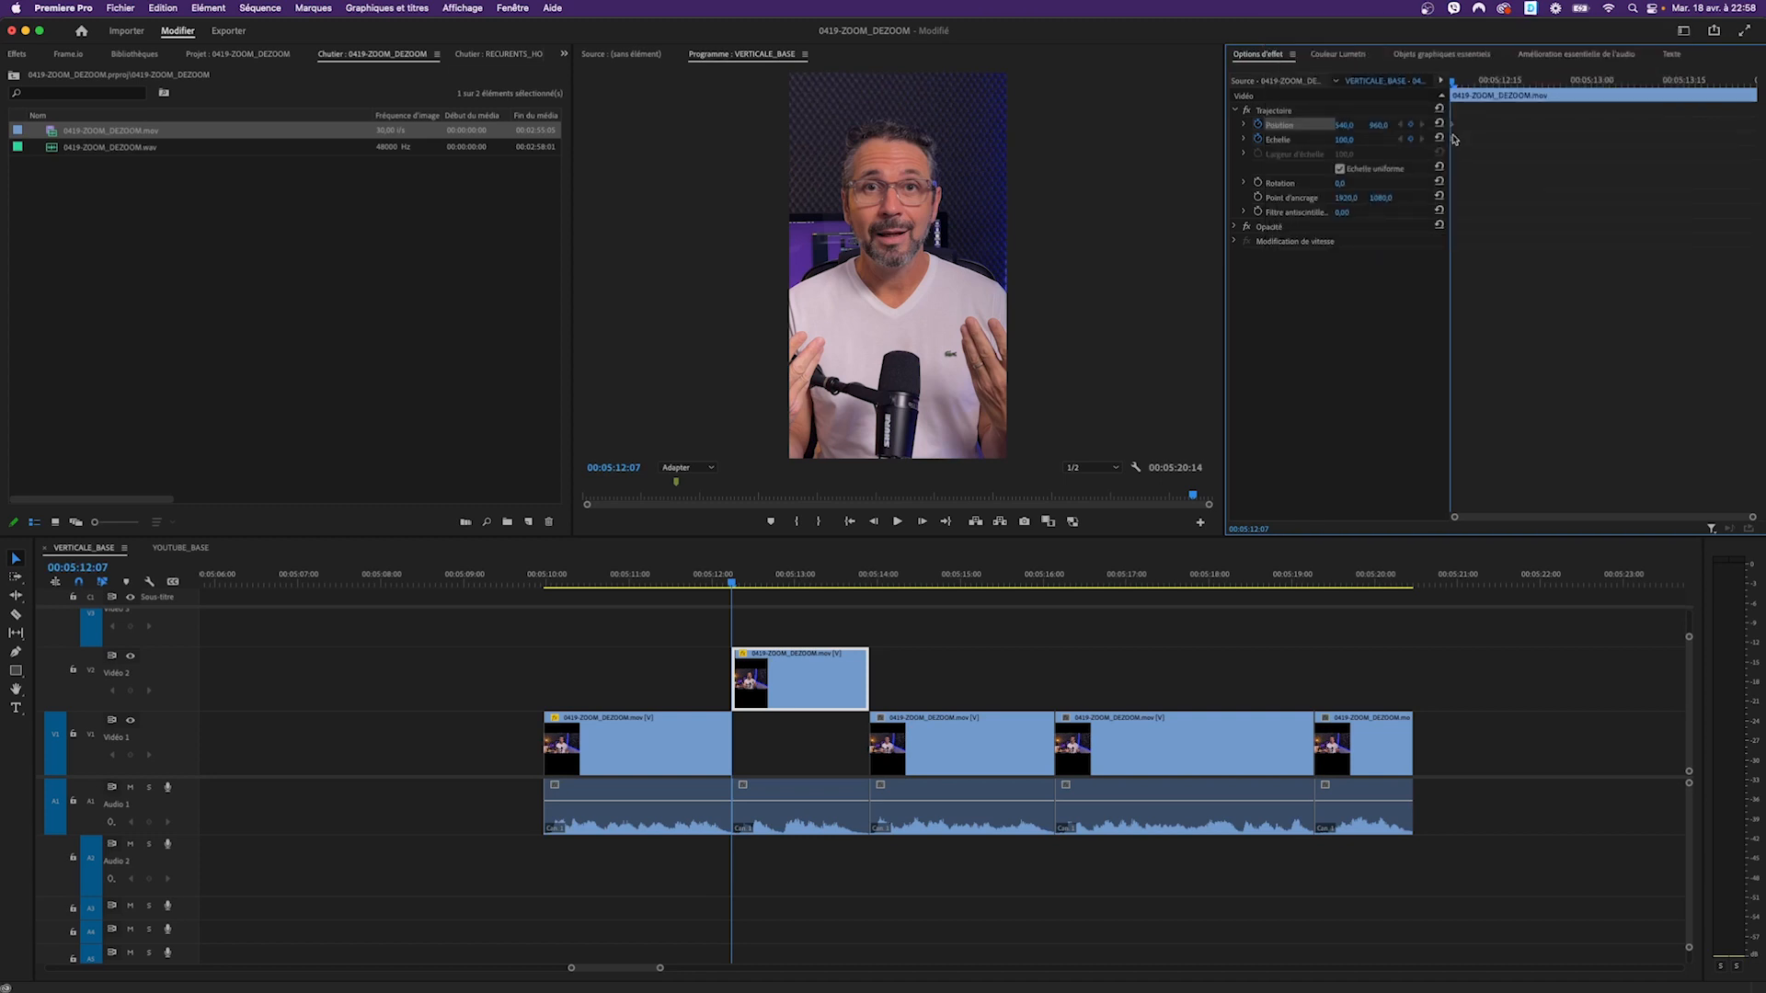
# Step: At 00:05:12:10, set the second clip's scale to 130 and its vertical position to about 1042 to reframe the face
pyautogui.moveTo(1460, 87); pyautogui.dragTo(1467, 85)
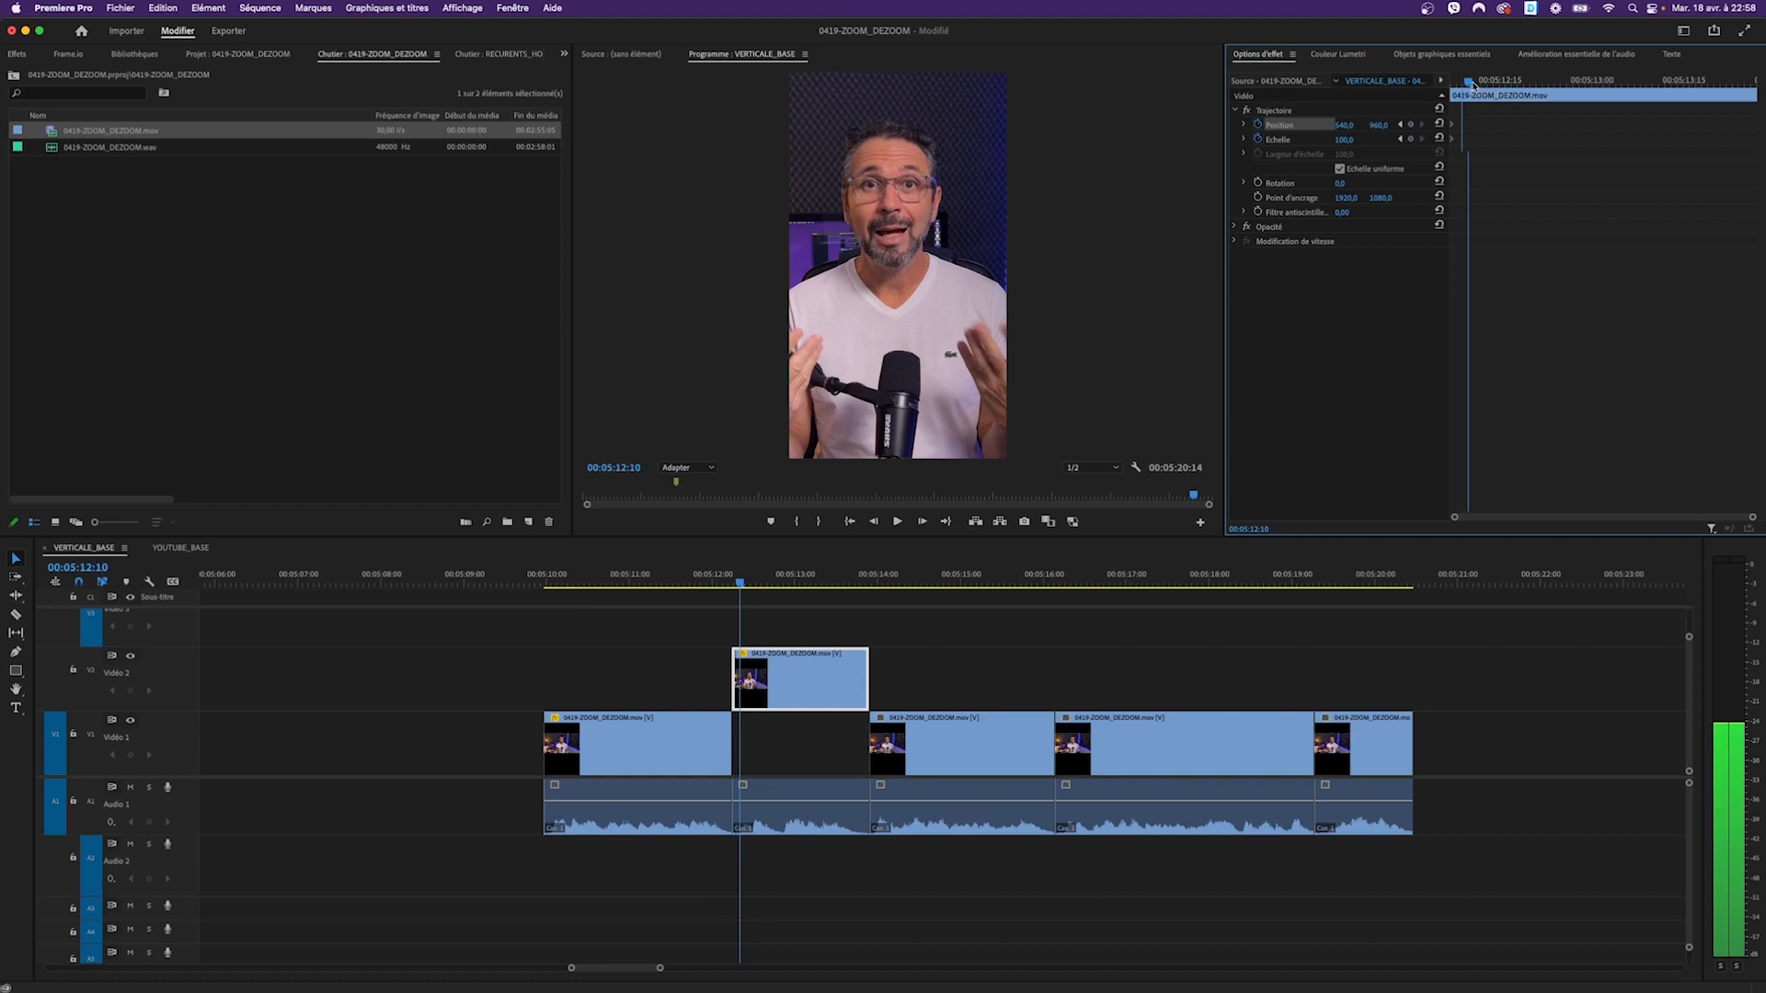
pyautogui.click(1360, 139)
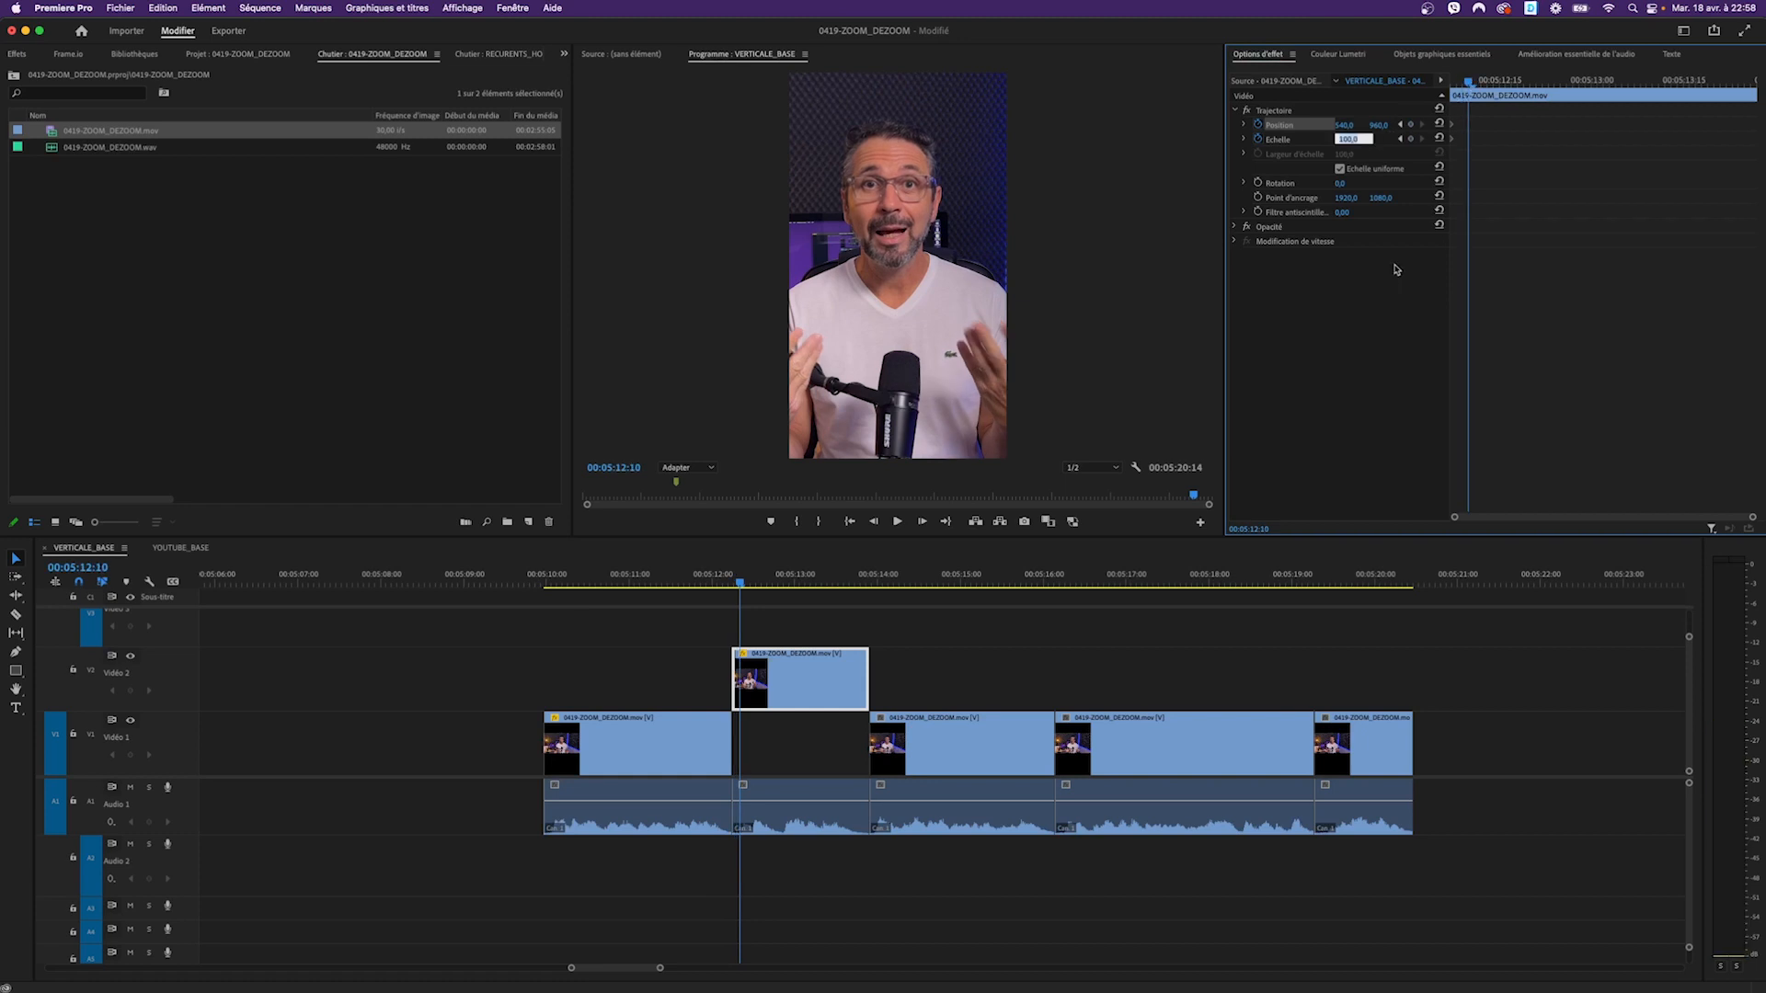
pyautogui.write('130')
pyautogui.press('Return')
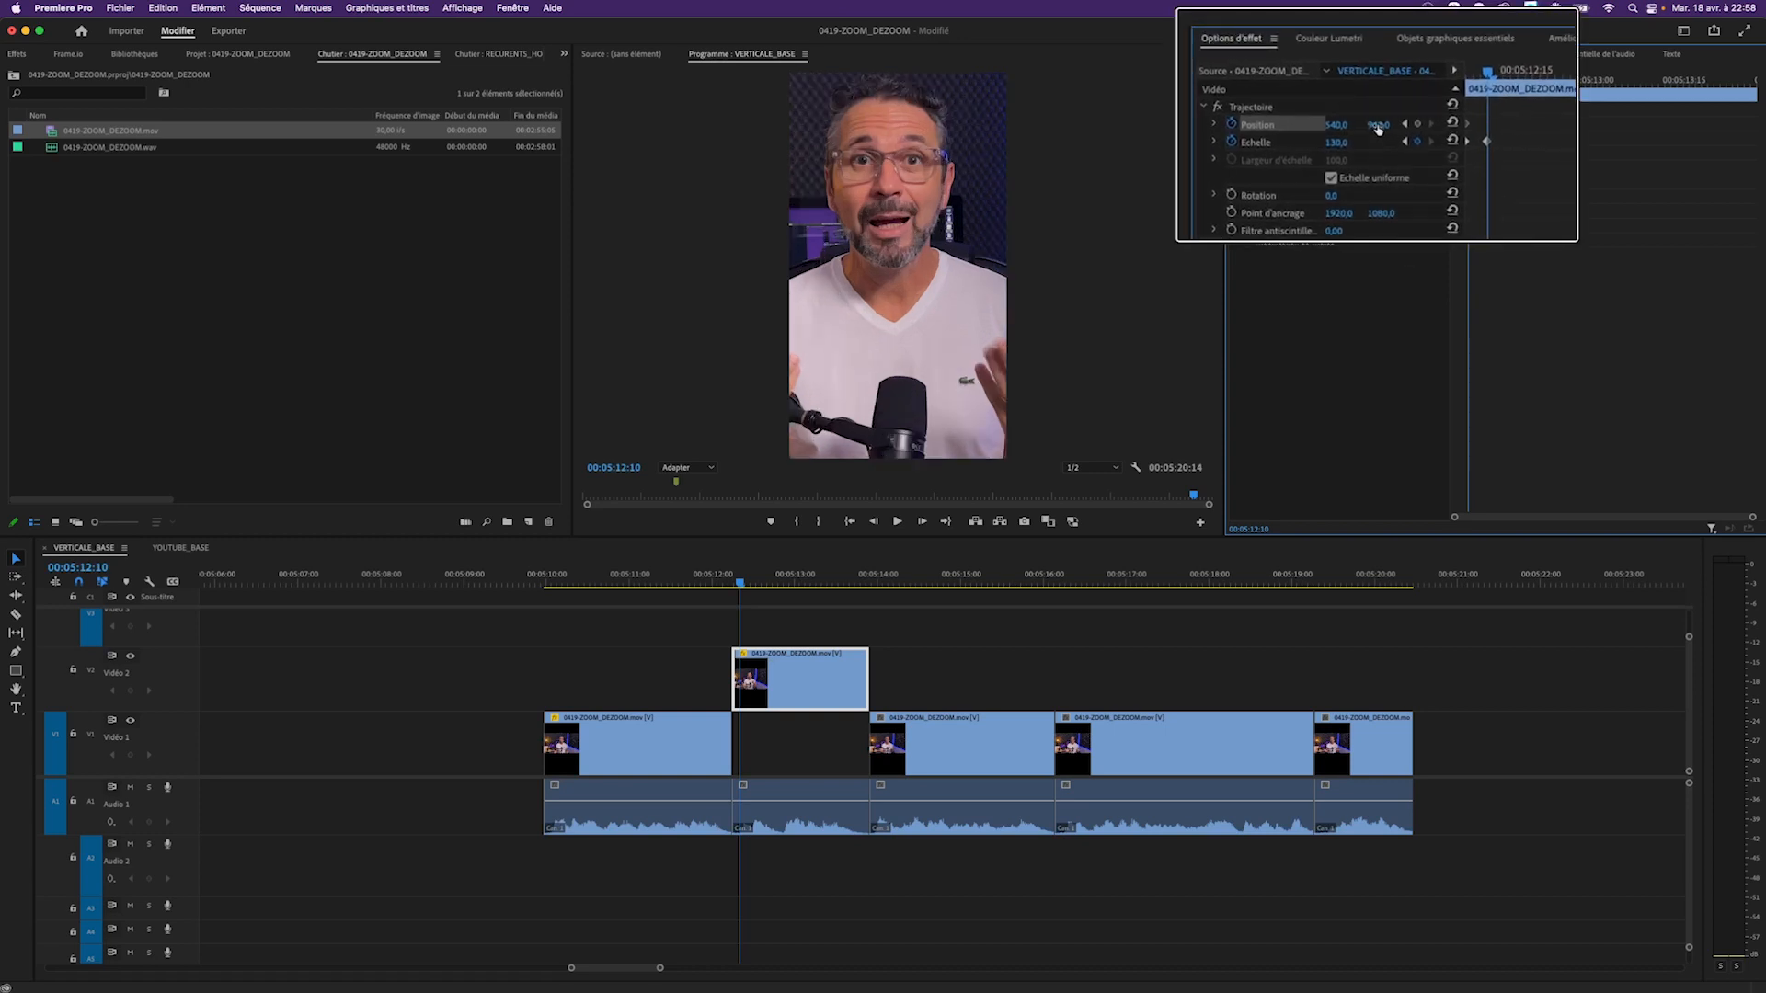
pyautogui.moveTo(1376, 128)
pyautogui.mouseDown()
pyautogui.moveTo(1421, 127)
pyautogui.moveTo(1366, 128)
pyautogui.mouseUp()
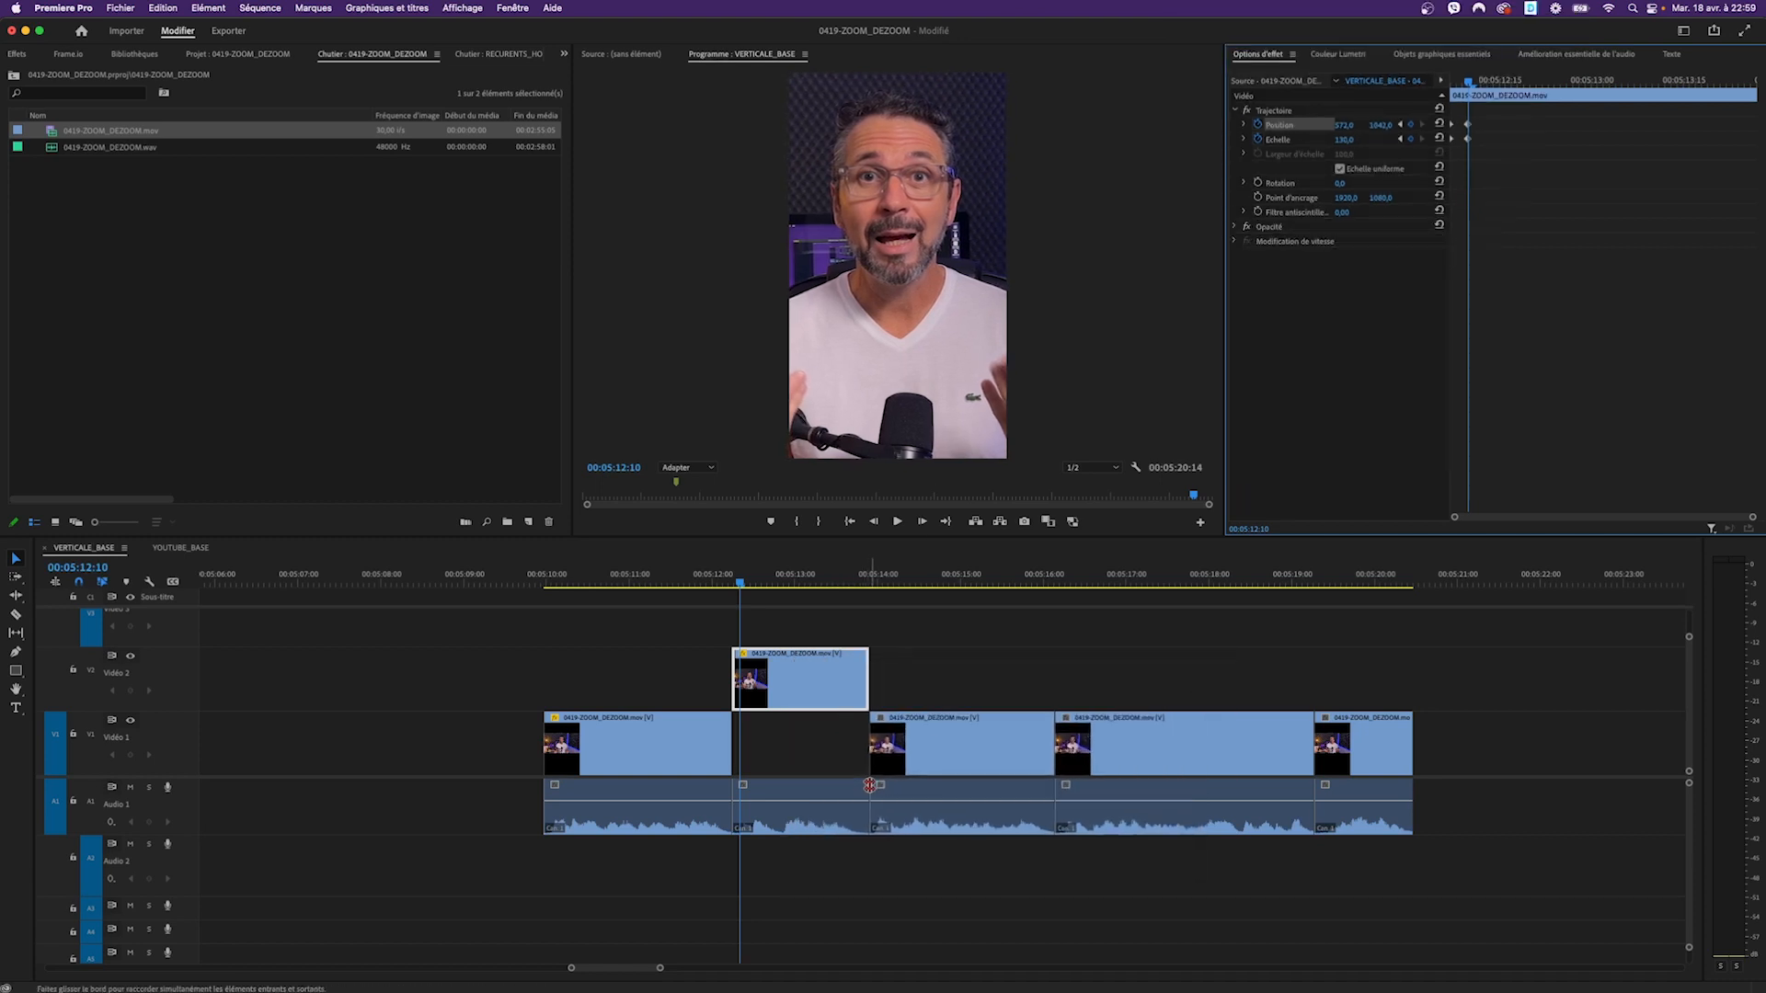
# Step: Play the second clip from its start to check the quick zoom-in
pyautogui.click(729, 578)
pyautogui.press('space')
pyautogui.press('space')
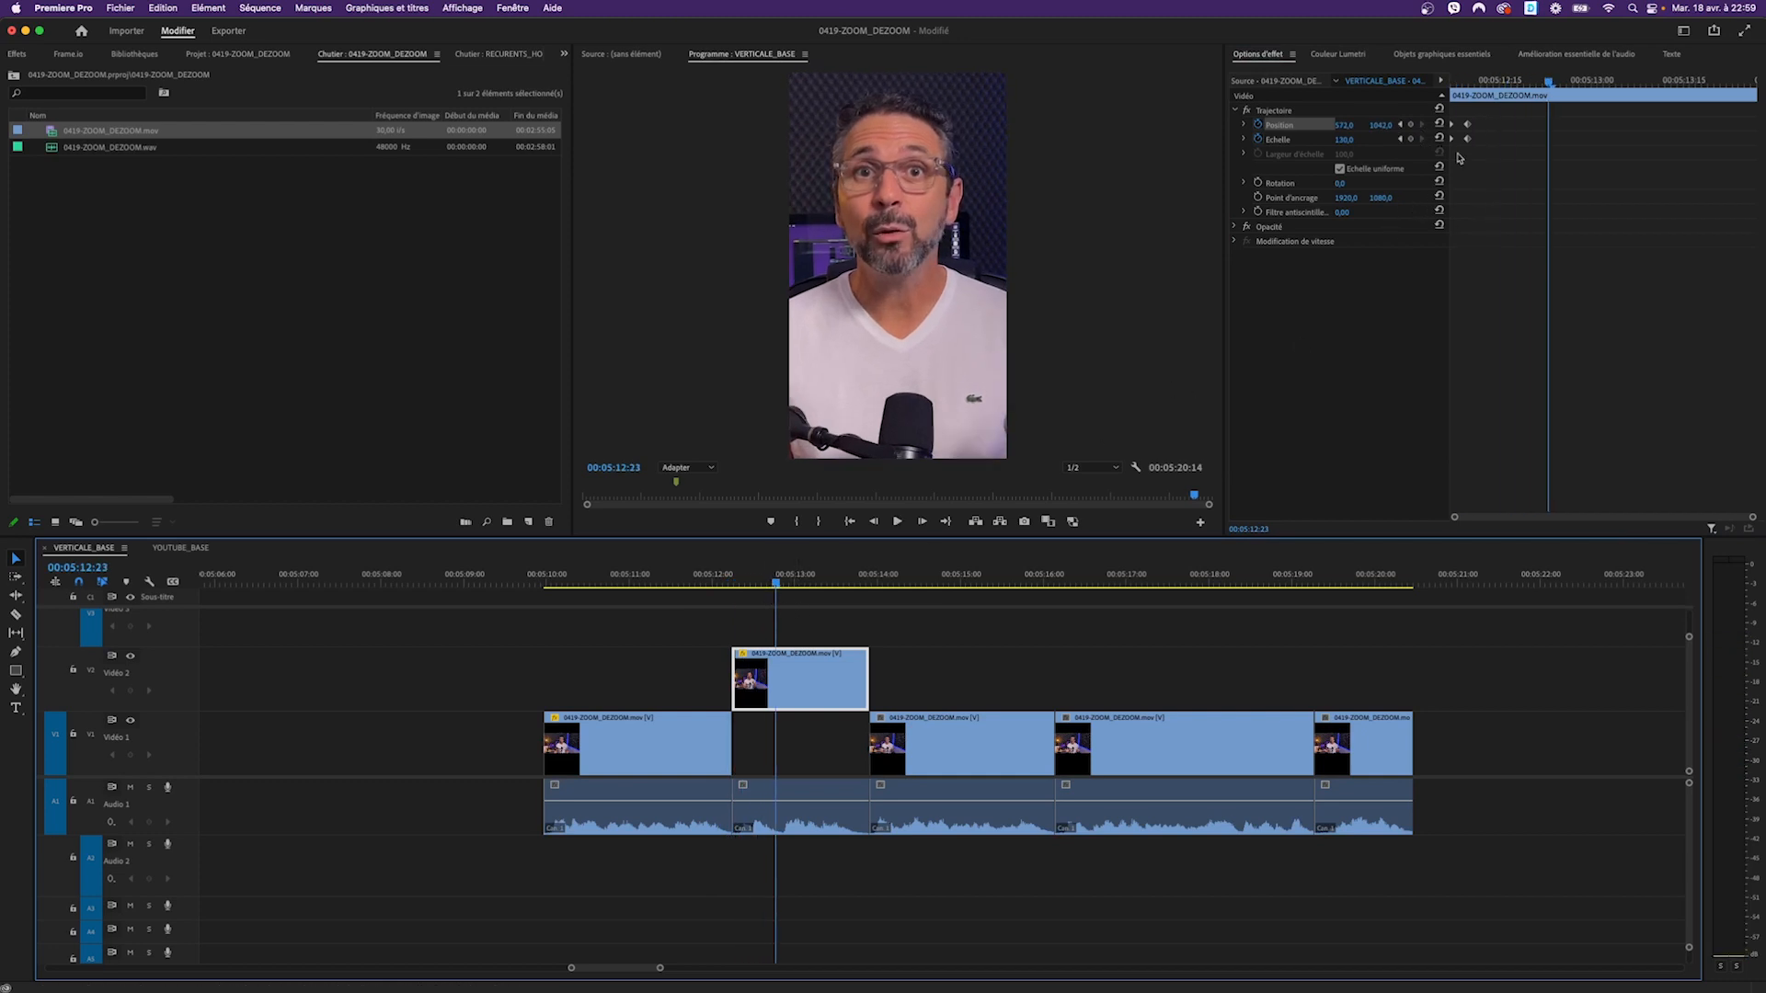
# Step: Space the second clip's closing position and scale keyframes farther from the opening ones to slow the zoom, and play the transition
pyautogui.moveTo(1515, 86); pyautogui.dragTo(1529, 119)
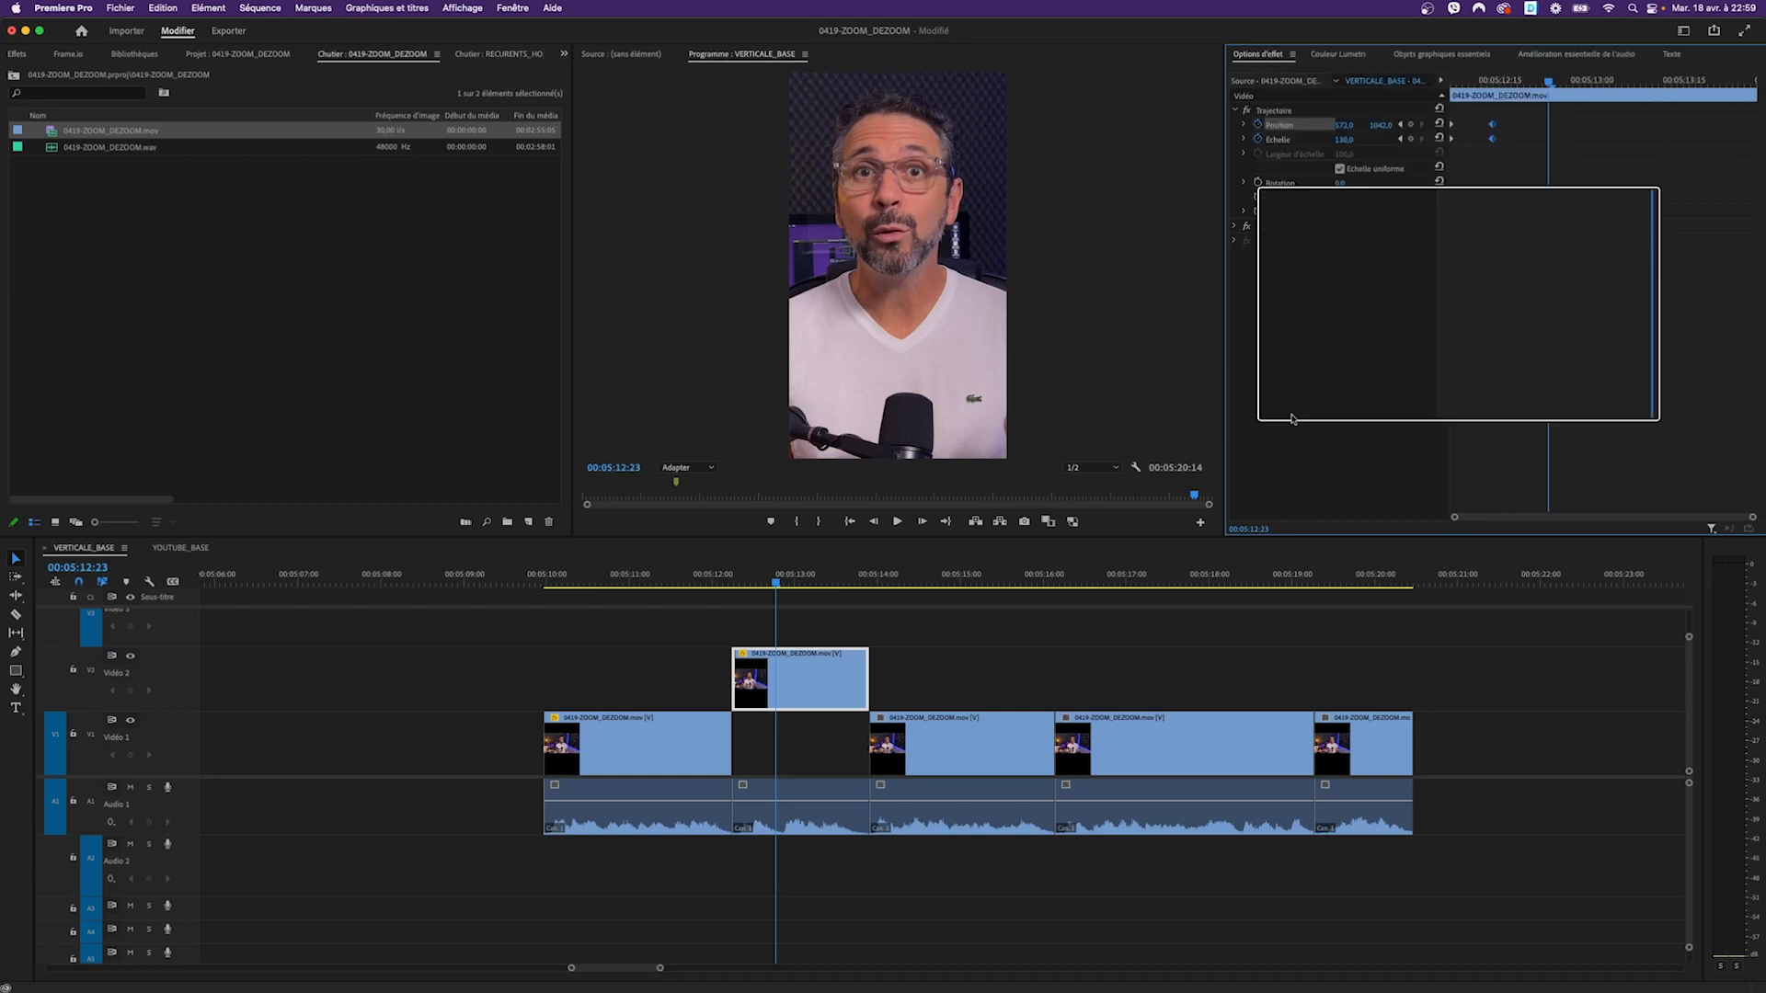
pyautogui.click(720, 579)
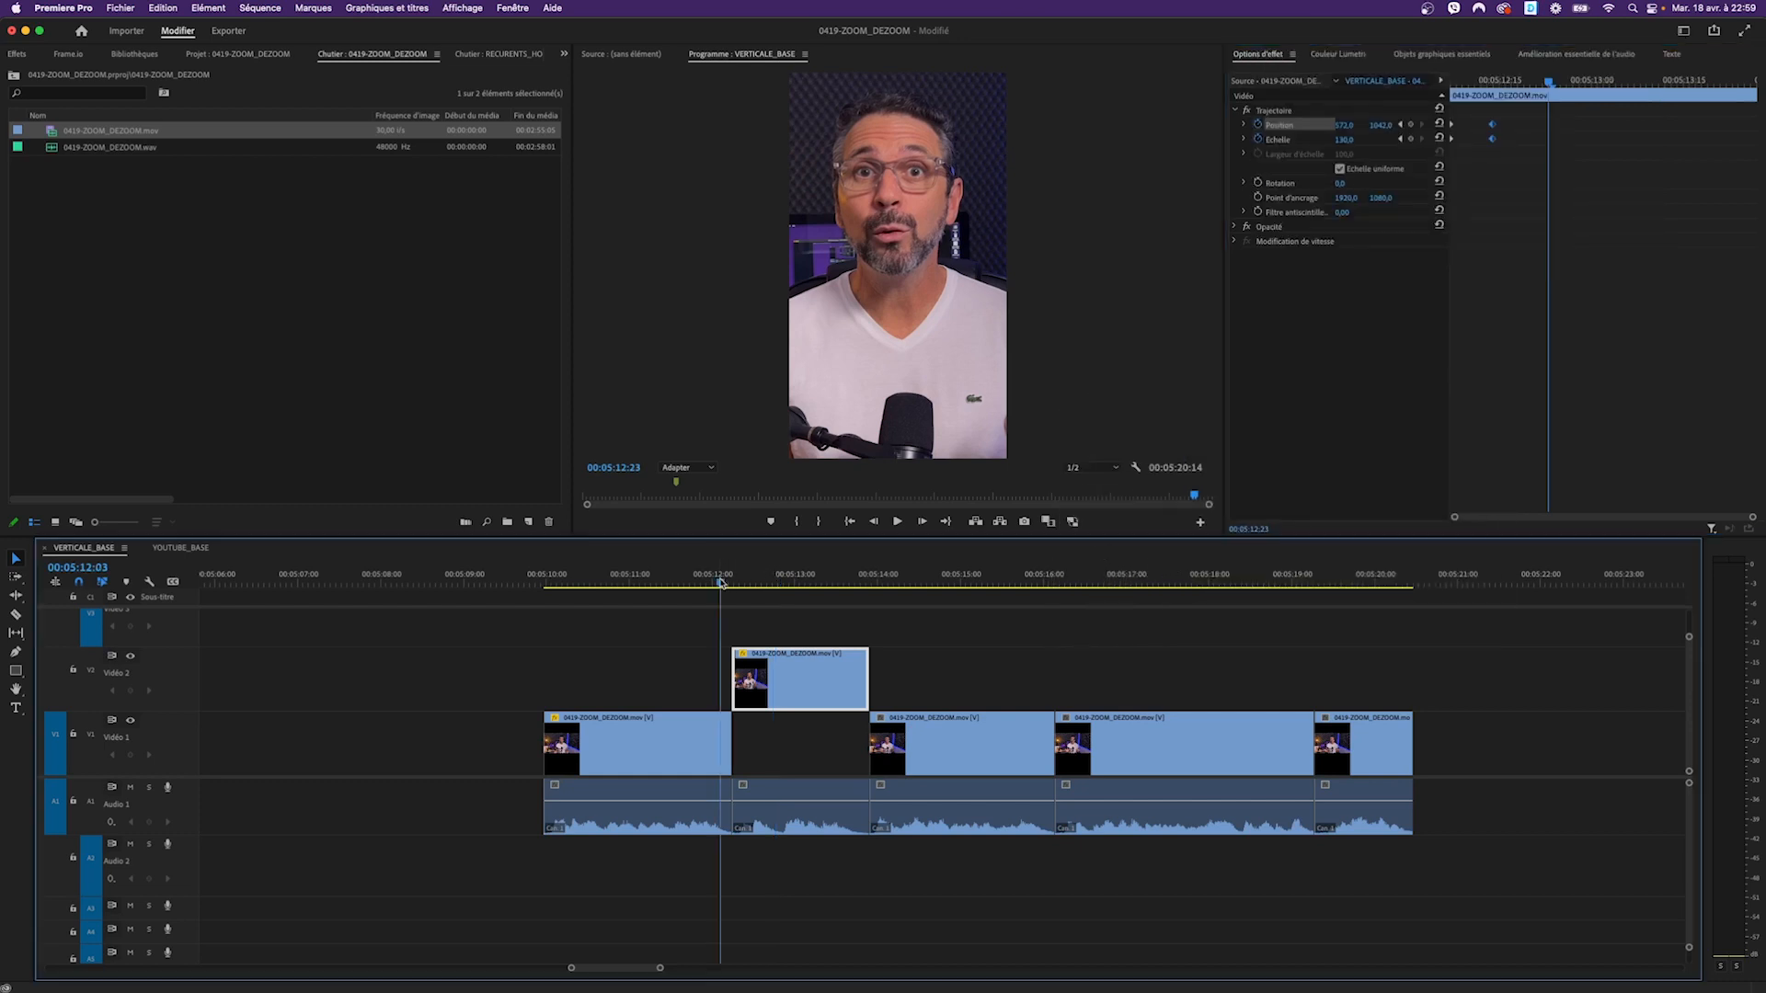
pyautogui.press('space')
pyautogui.press('space')
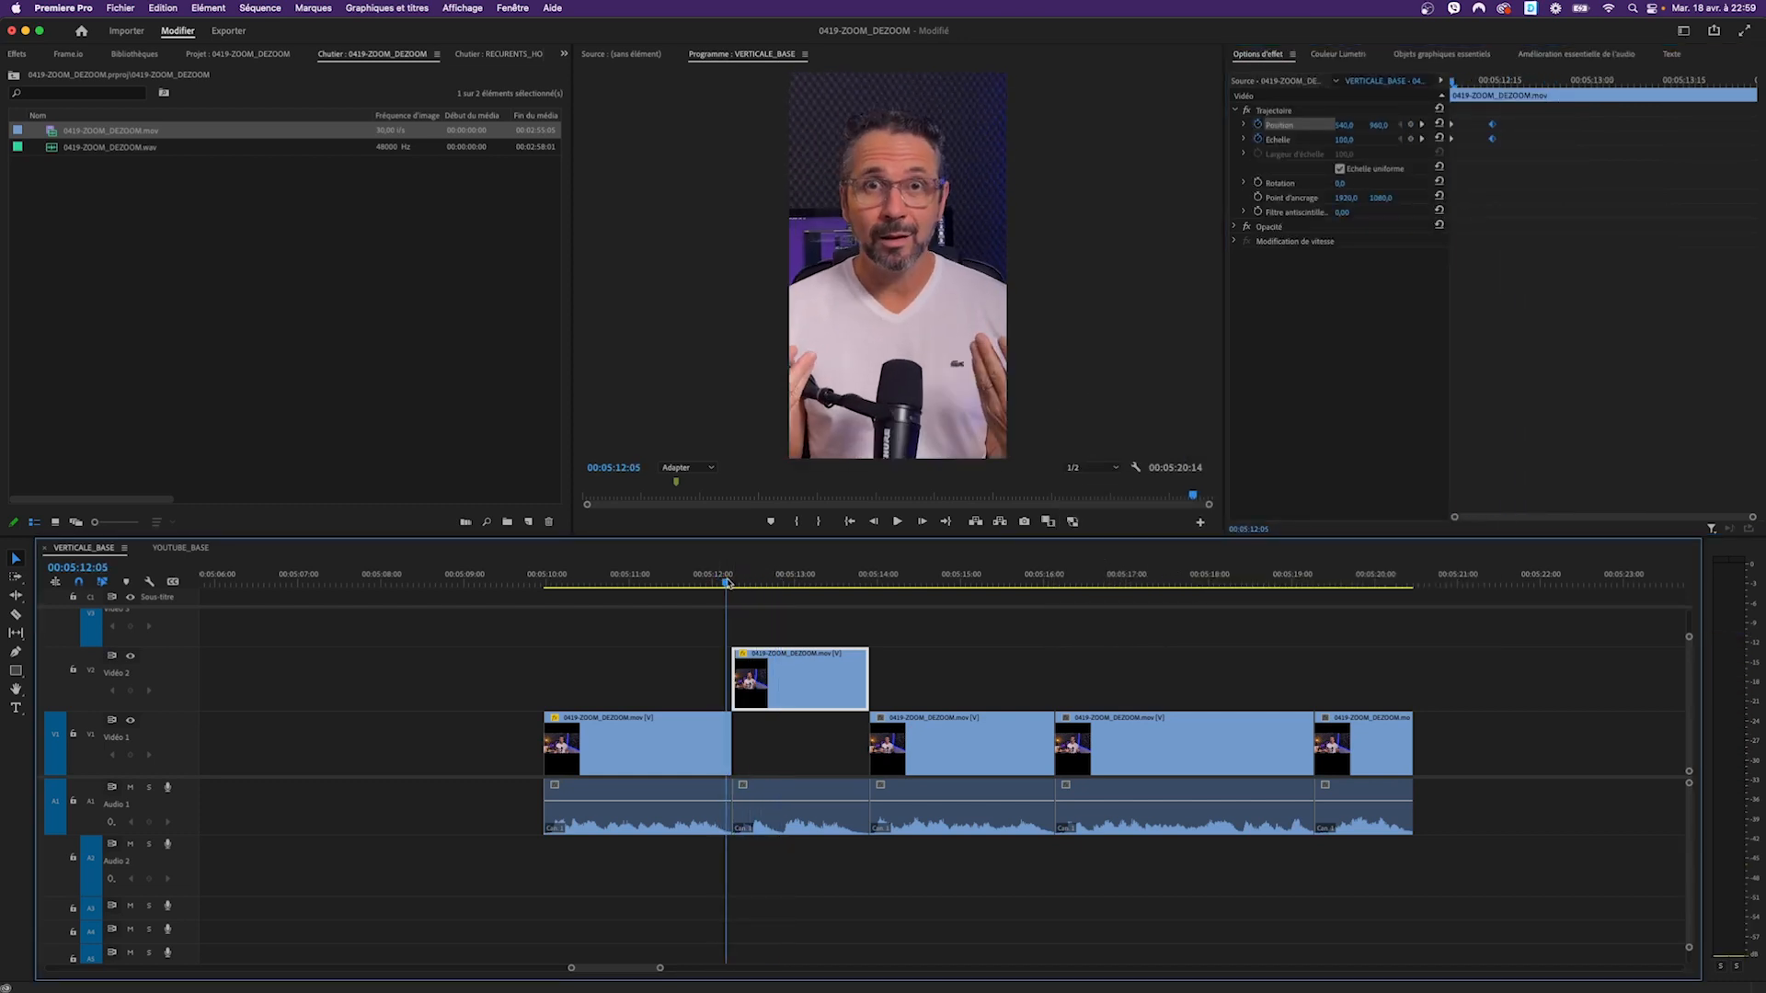
# Step: Move the third clip's video up to the Vidéo 3 track and enable its position and scale keyframes at 00:05:13:27
pyautogui.moveTo(952, 773); pyautogui.dragTo(960, 640)
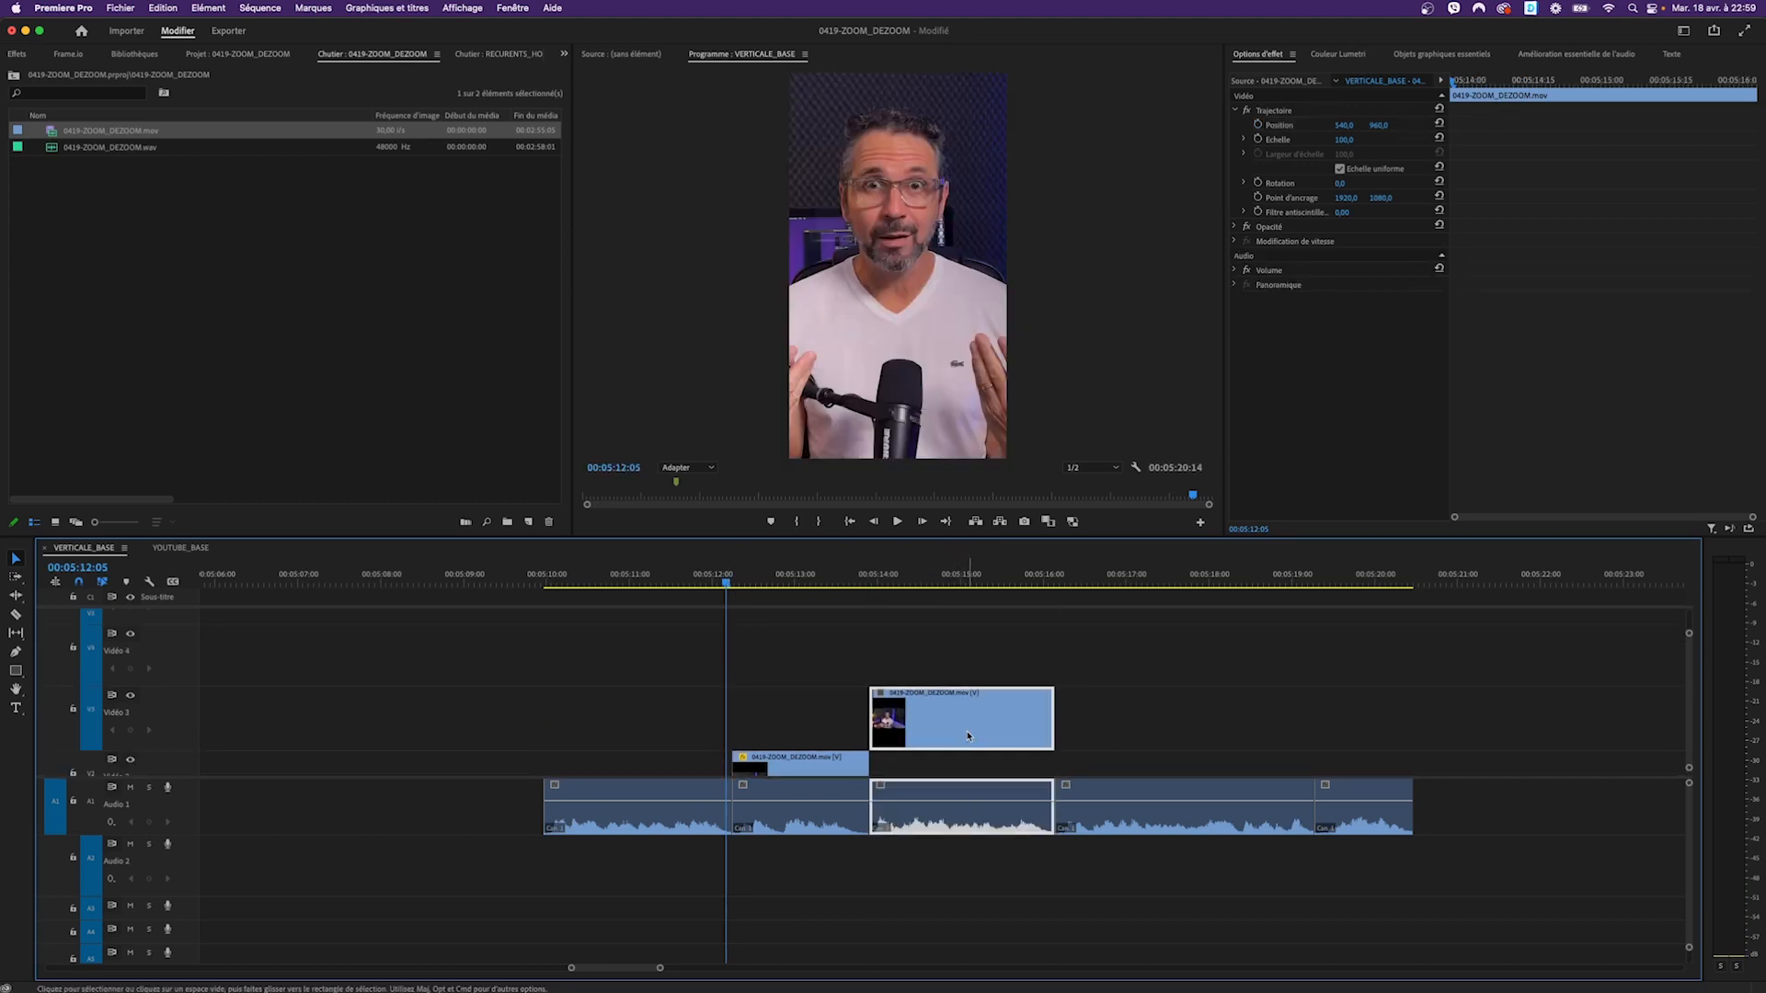
pyautogui.click(871, 586)
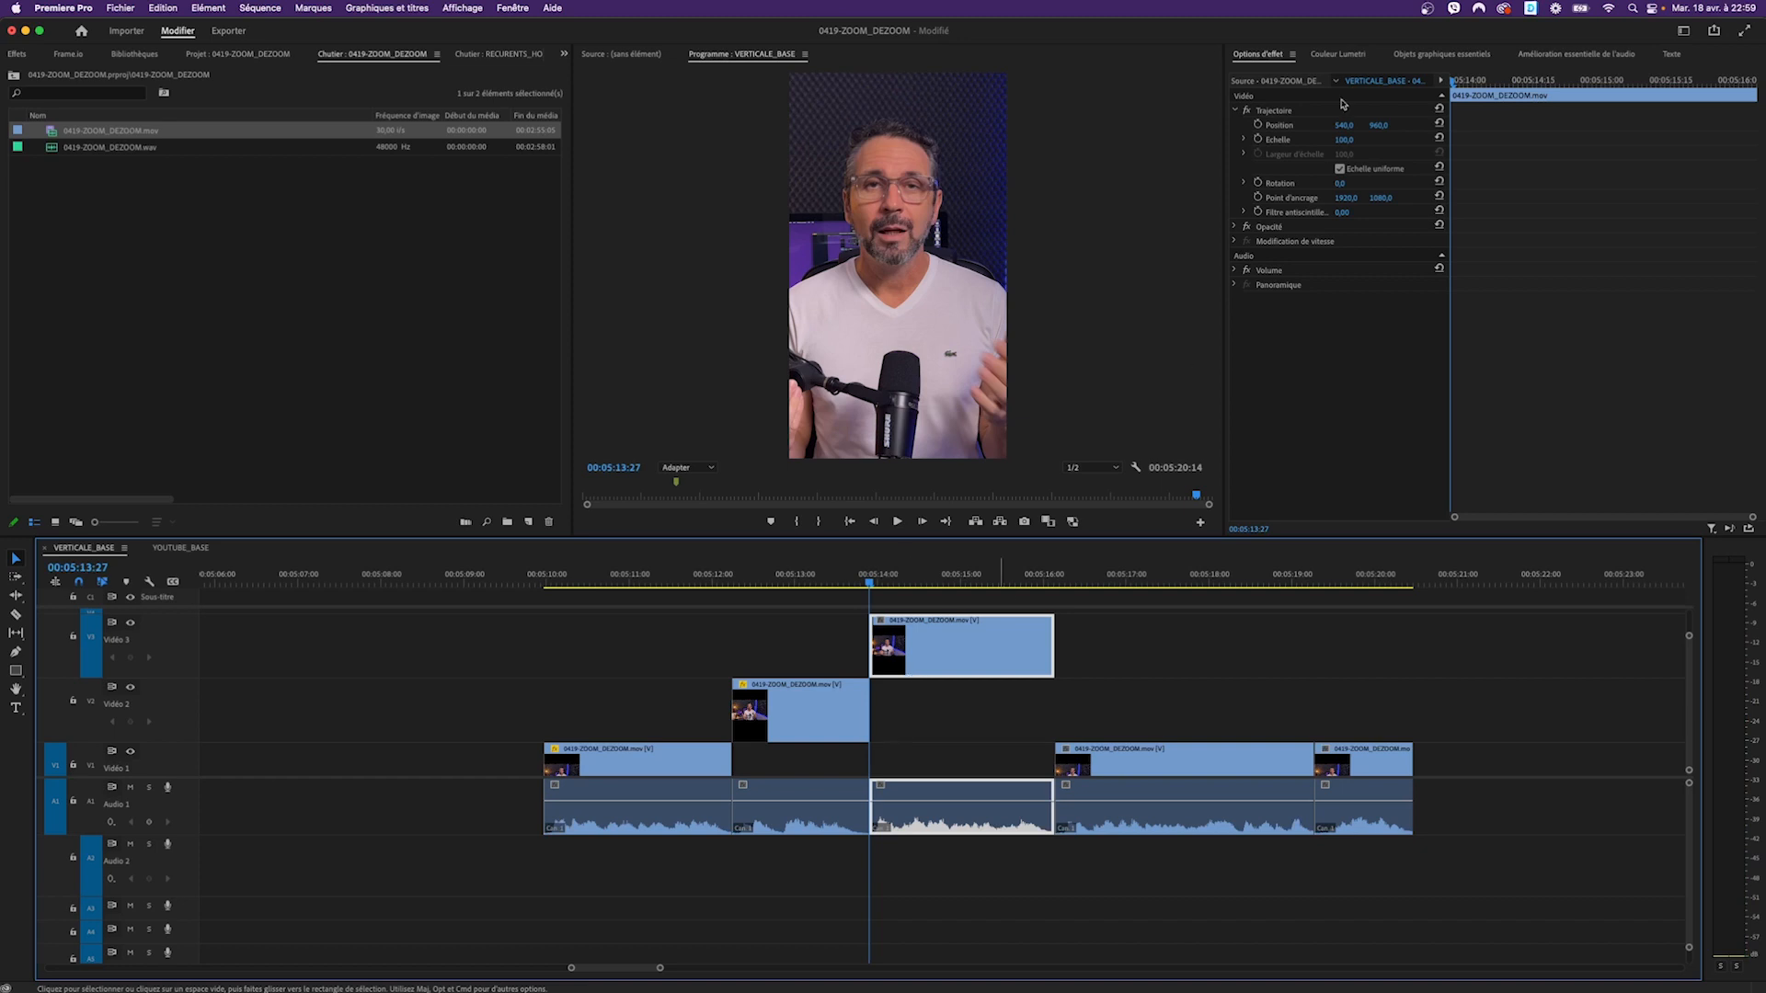
pyautogui.click(1257, 125)
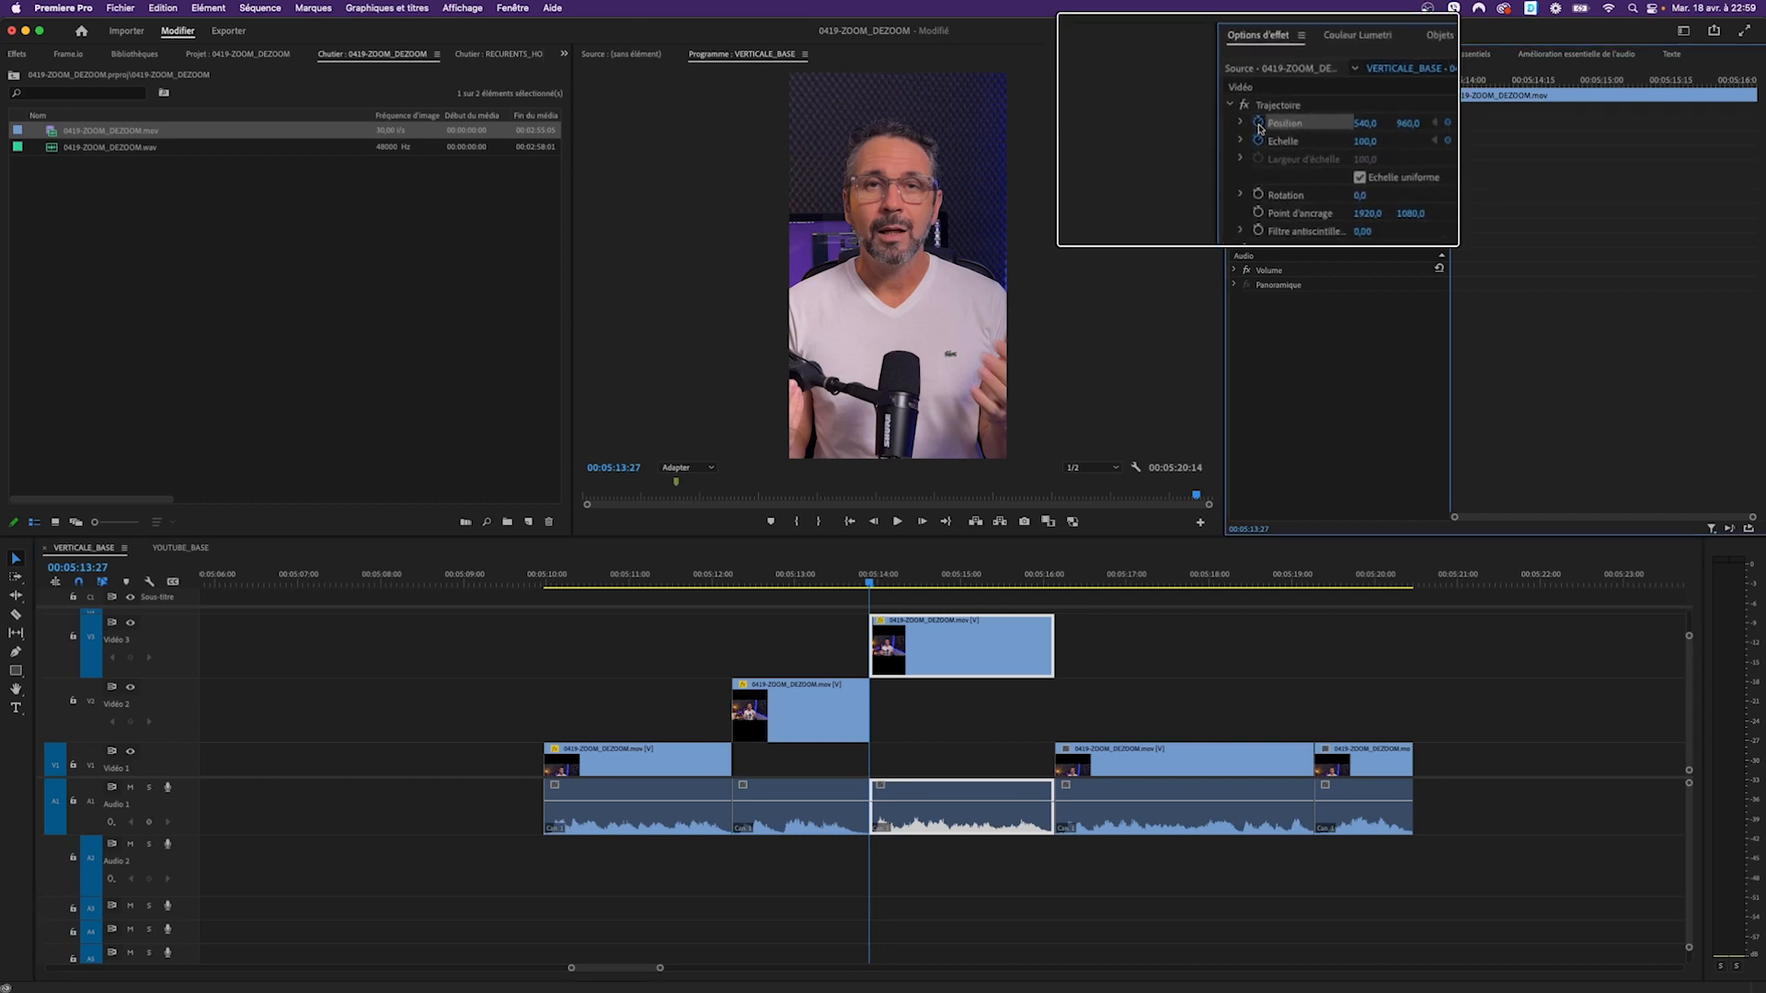
# Step: Set the third clip's opening scale to 200 and its vertical position to about 1360 to frame the face
pyautogui.moveTo(1345, 139); pyautogui.dragTo(1405, 140)
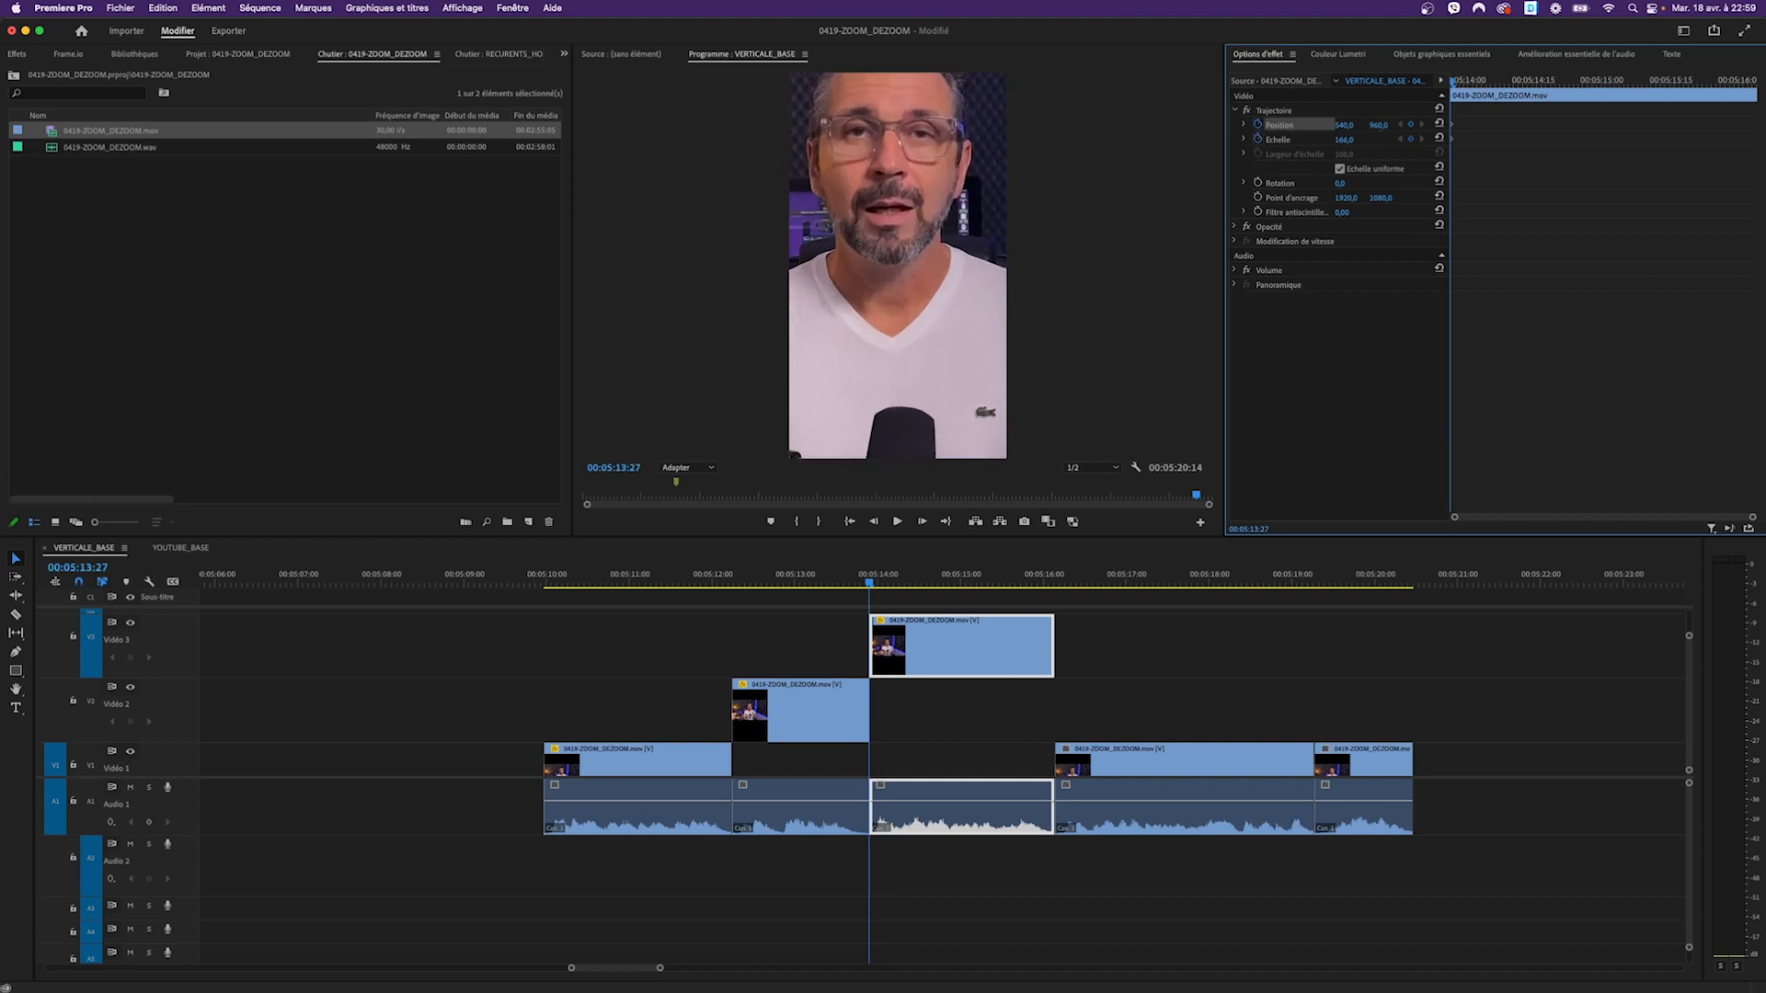
pyautogui.click(1351, 139)
pyautogui.write('200')
pyautogui.press('Return')
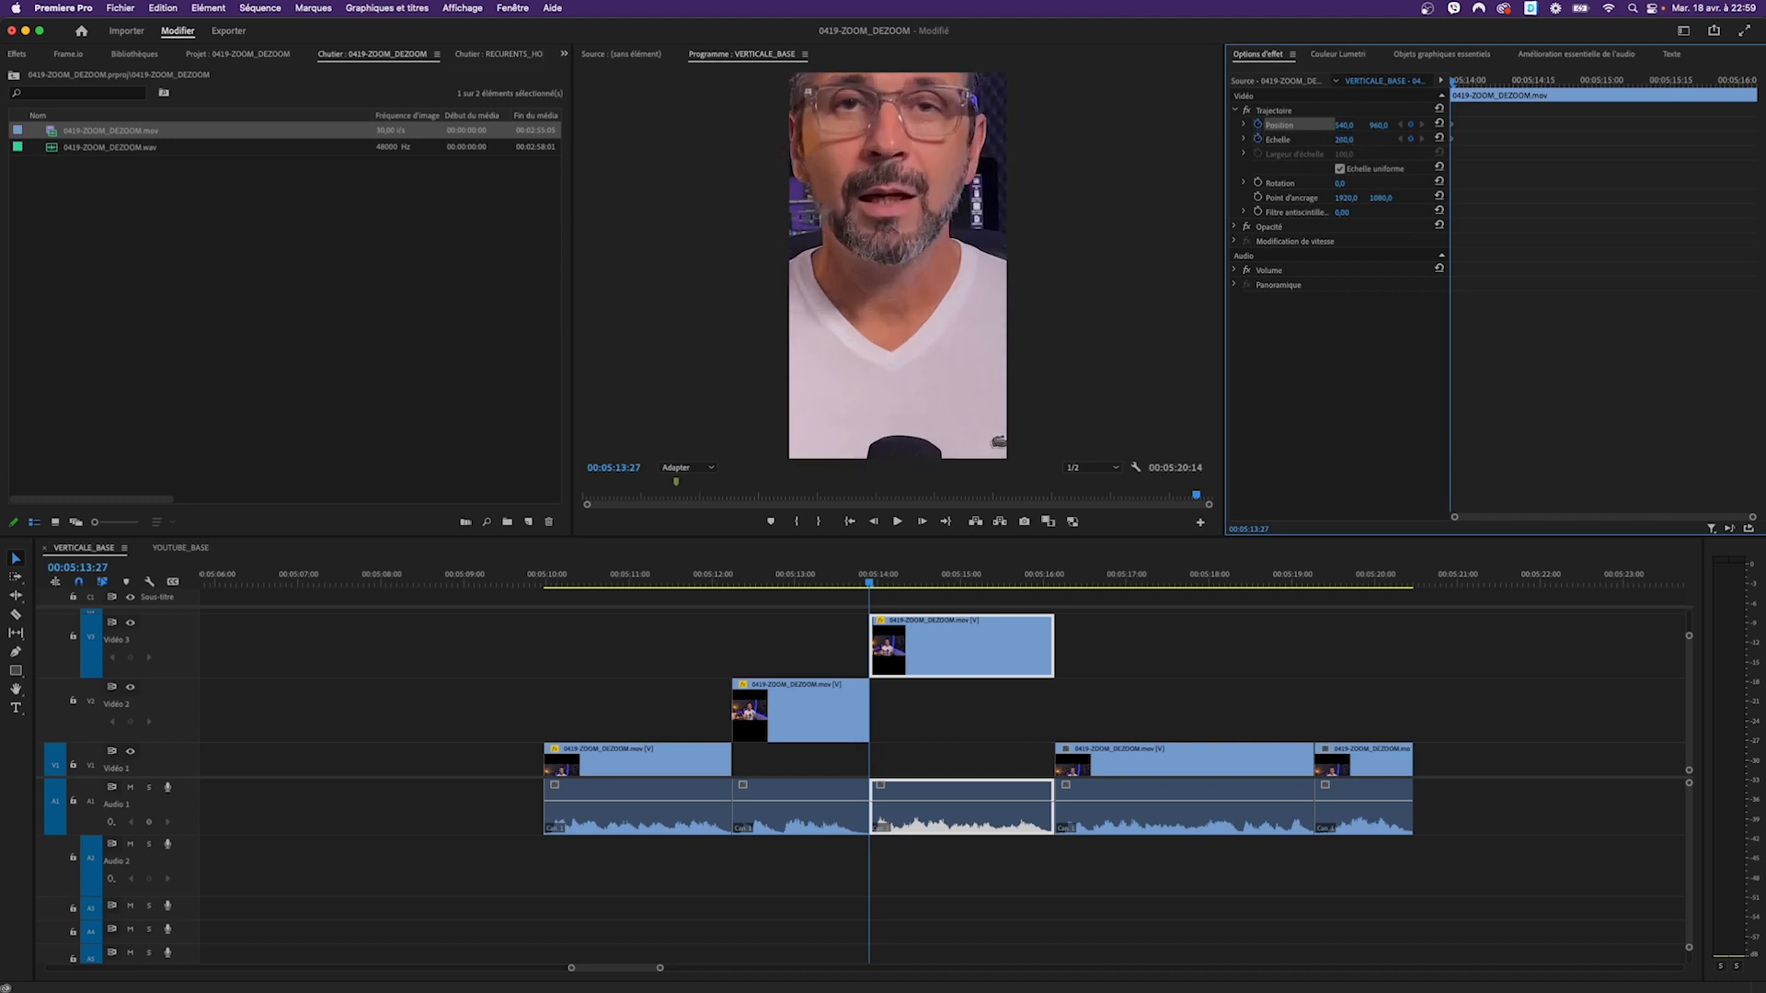
pyautogui.moveTo(1380, 128)
pyautogui.mouseDown()
pyautogui.moveTo(1444, 128)
pyautogui.moveTo(1374, 126)
pyautogui.mouseUp()
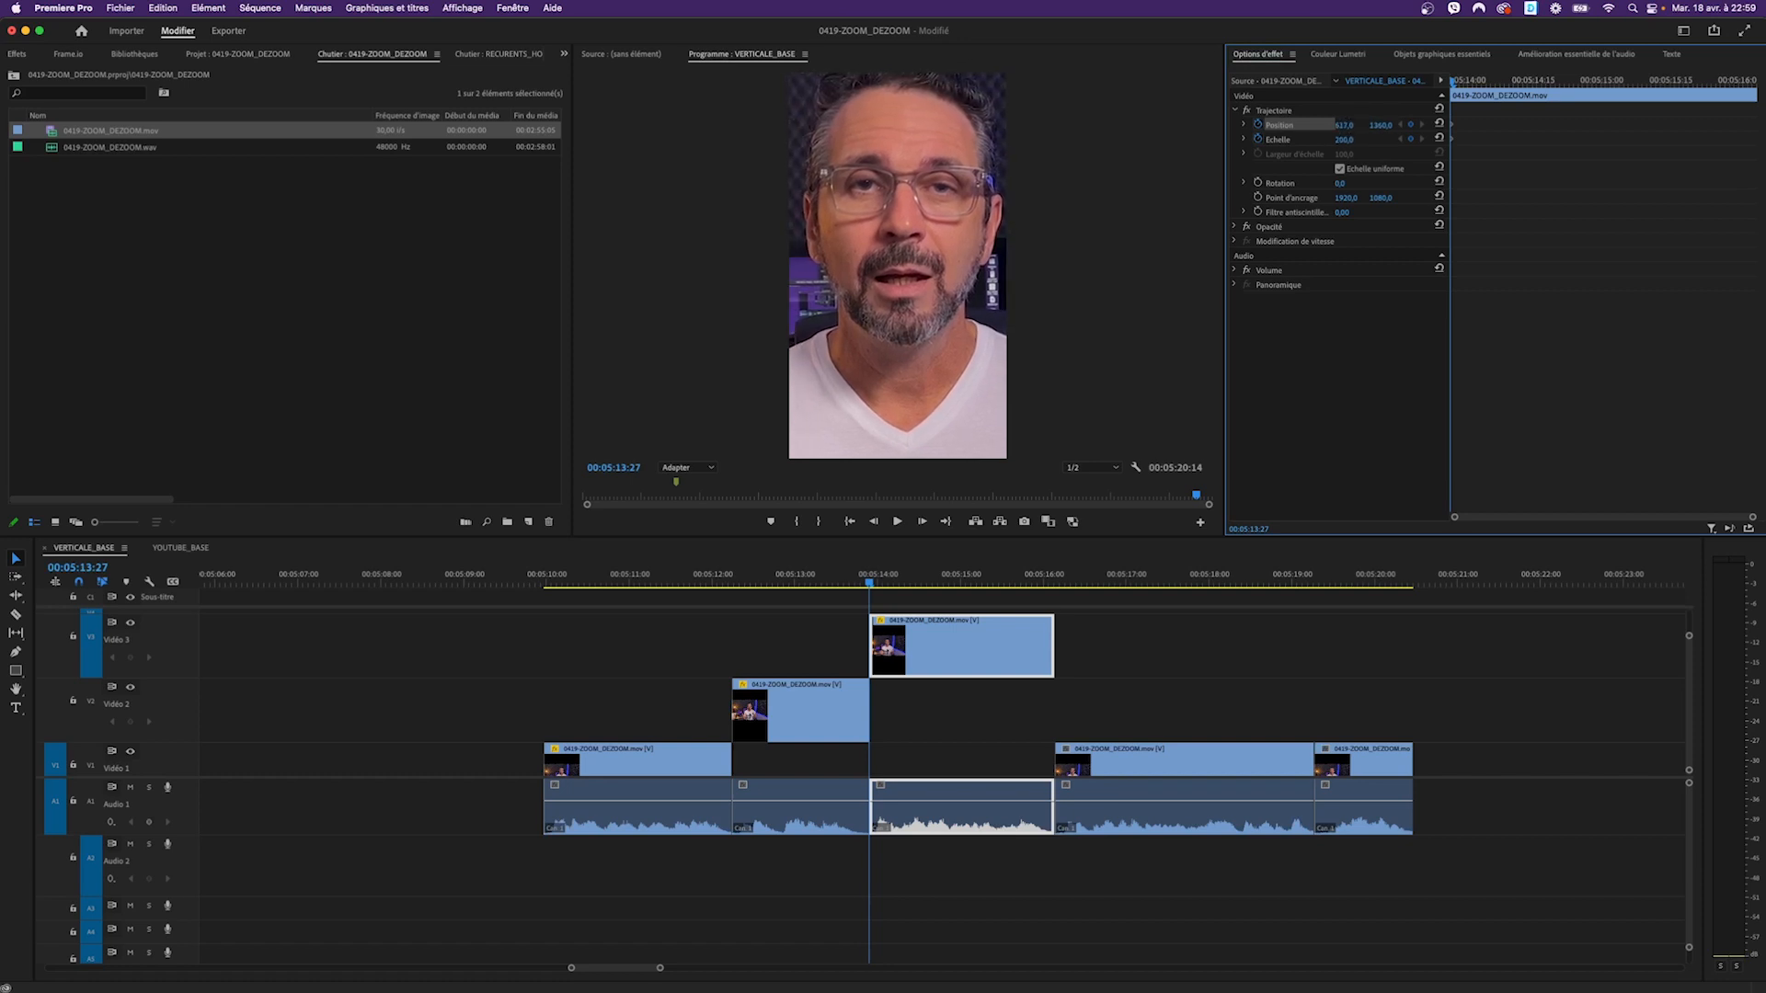
# Step: At 00:05:14:06, set the third clip's scale to 130 and its position to about 602 by 1108
pyautogui.moveTo(1475, 84); pyautogui.dragTo(1490, 84)
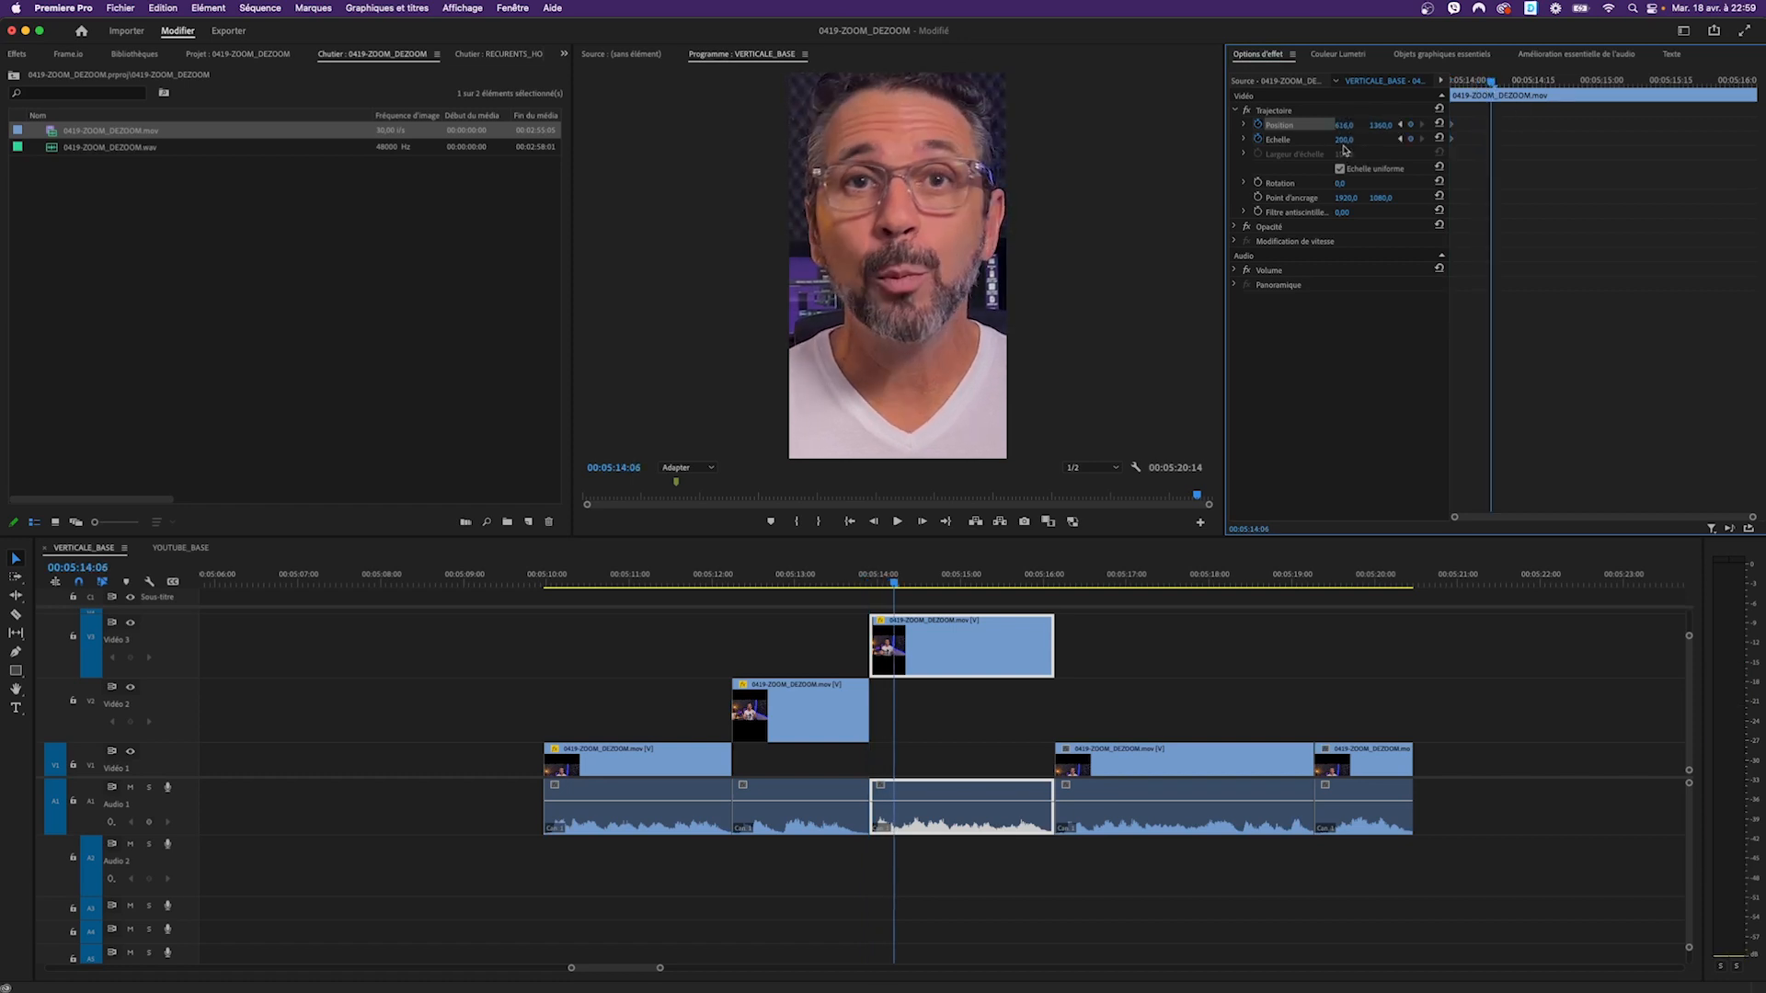
pyautogui.click(1348, 139)
pyautogui.write('130')
pyautogui.press('Return')
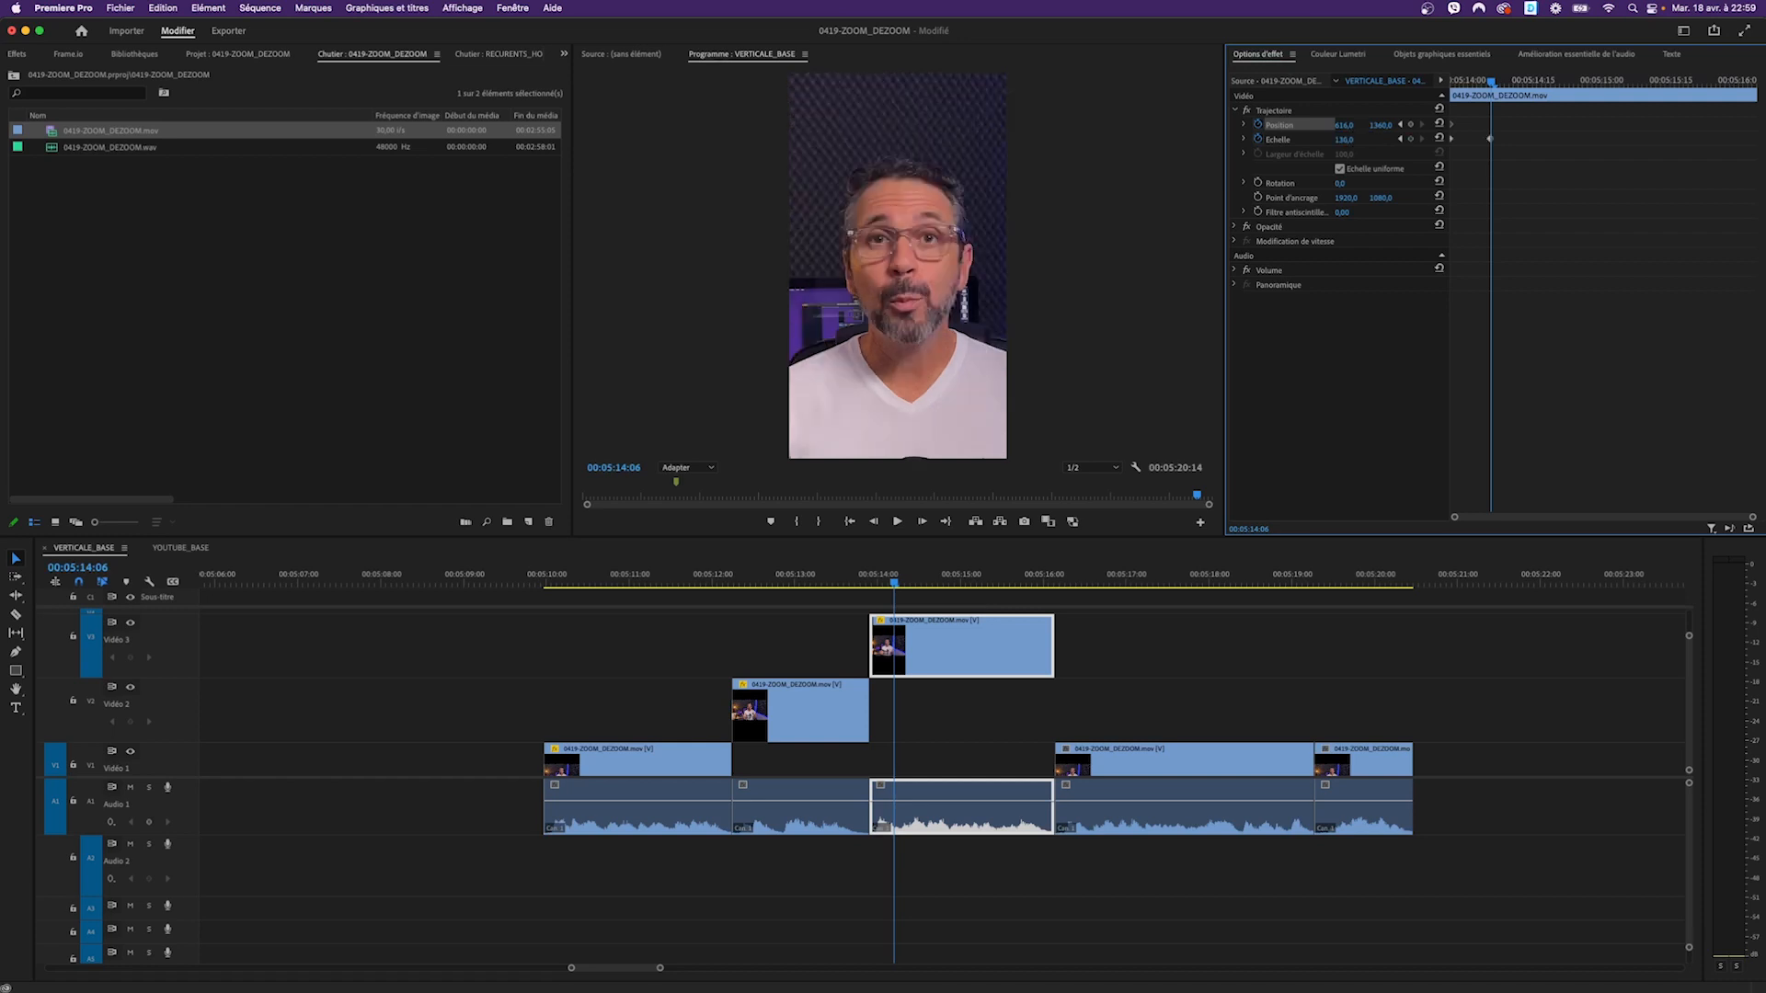
pyautogui.moveTo(1381, 126); pyautogui.dragTo(1338, 130)
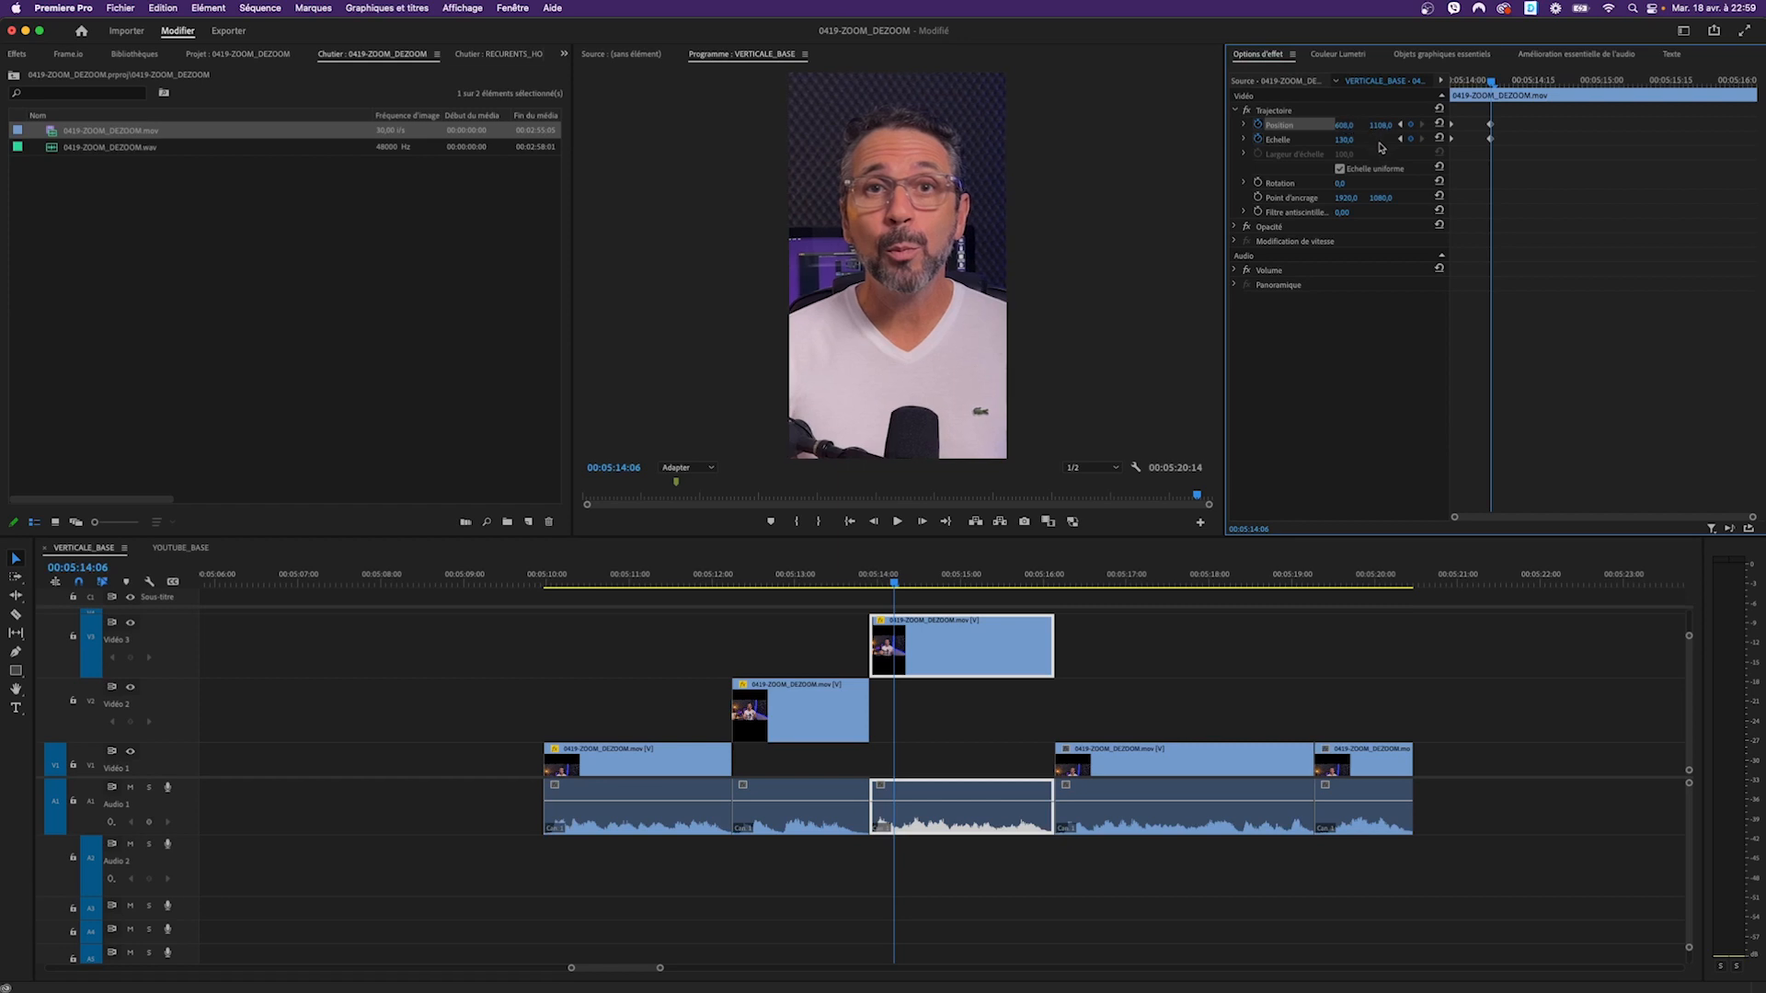
pyautogui.moveTo(1357, 126); pyautogui.dragTo(1350, 126)
# Step: Play the third clip's zoom-out twice from its start
pyautogui.moveTo(1472, 83); pyautogui.dragTo(1450, 83)
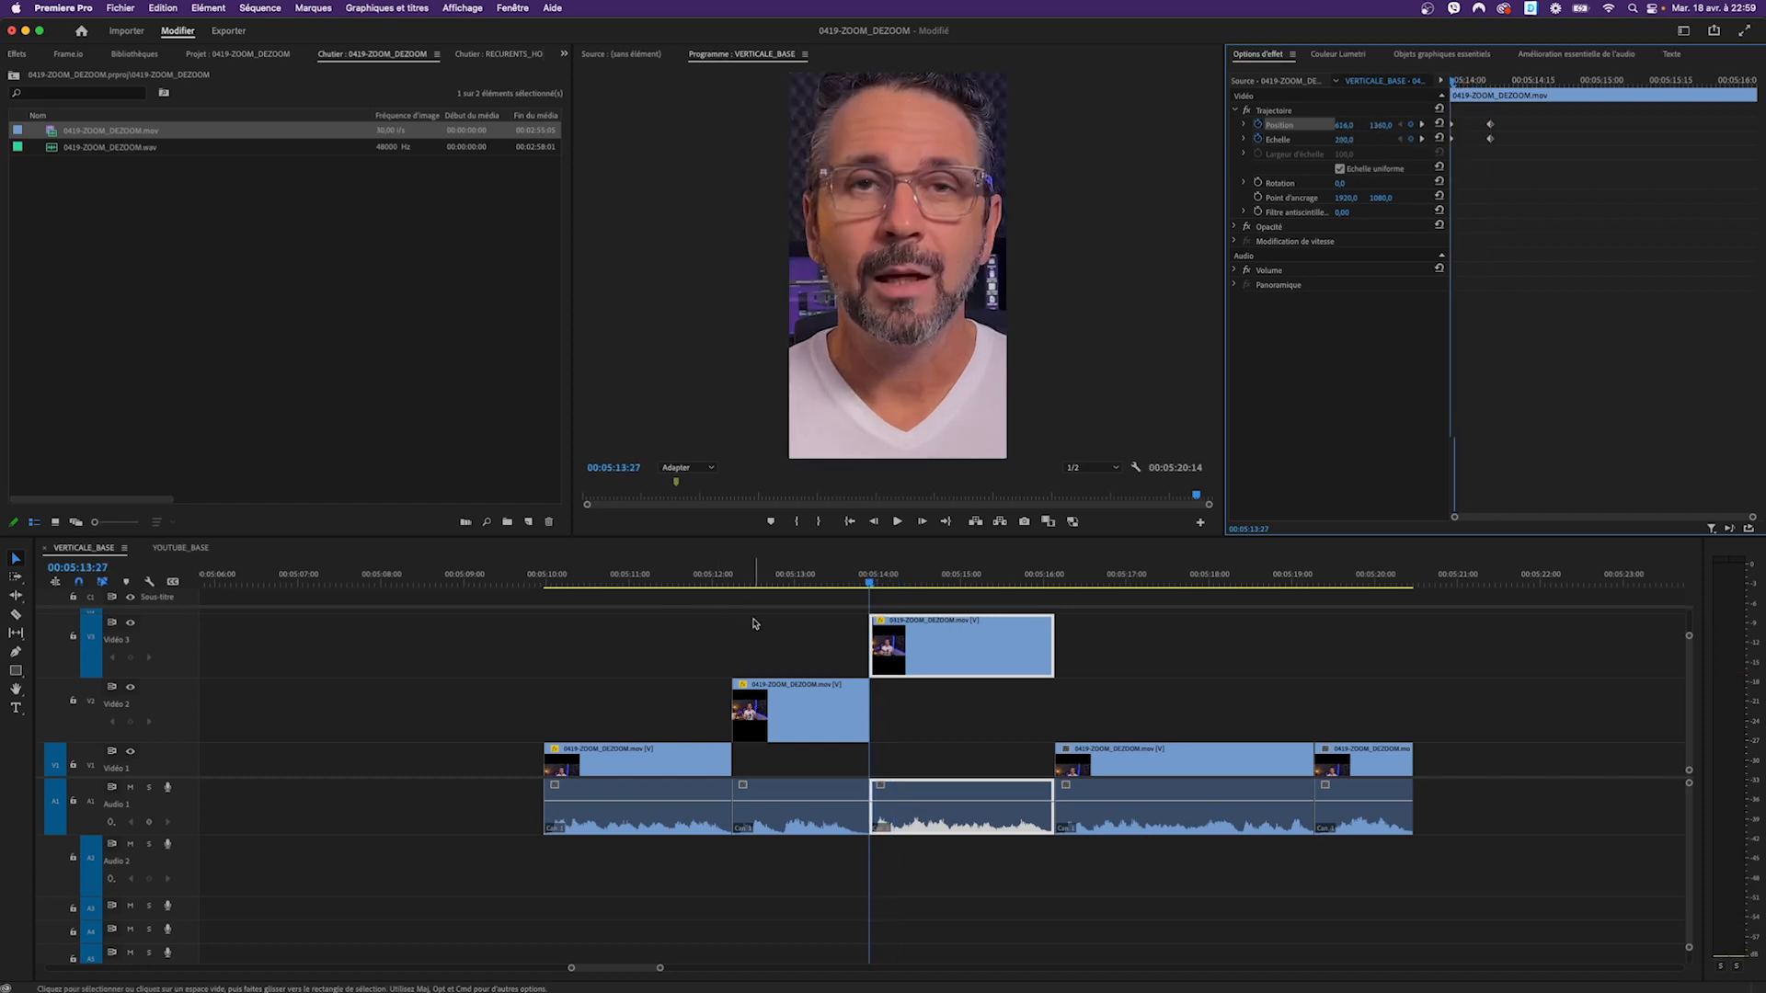
pyautogui.press('space')
pyautogui.press('space')
pyautogui.moveTo(878, 585); pyautogui.dragTo(867, 585)
pyautogui.press('space')
pyautogui.press('space')
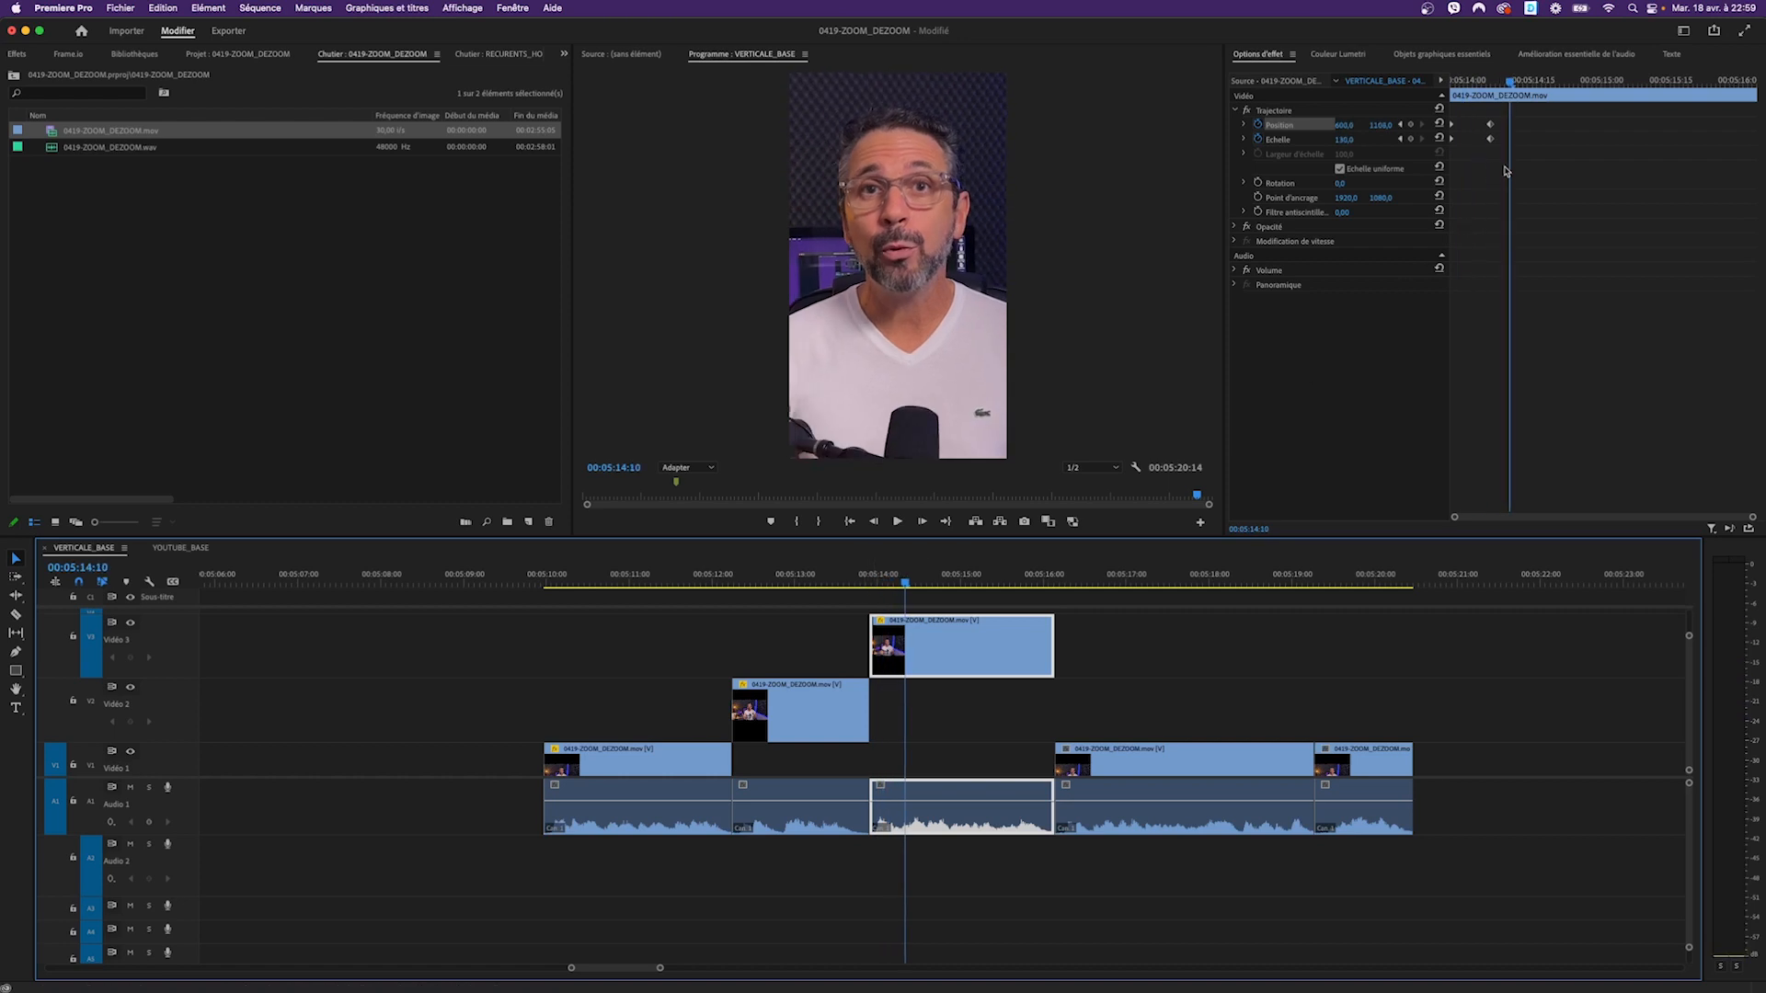
# Step: Try a progressive zoom-out by moving the third clip's closing position and scale keyframes to the clip's end
pyautogui.moveTo(1505, 168); pyautogui.dragTo(1744, 141)
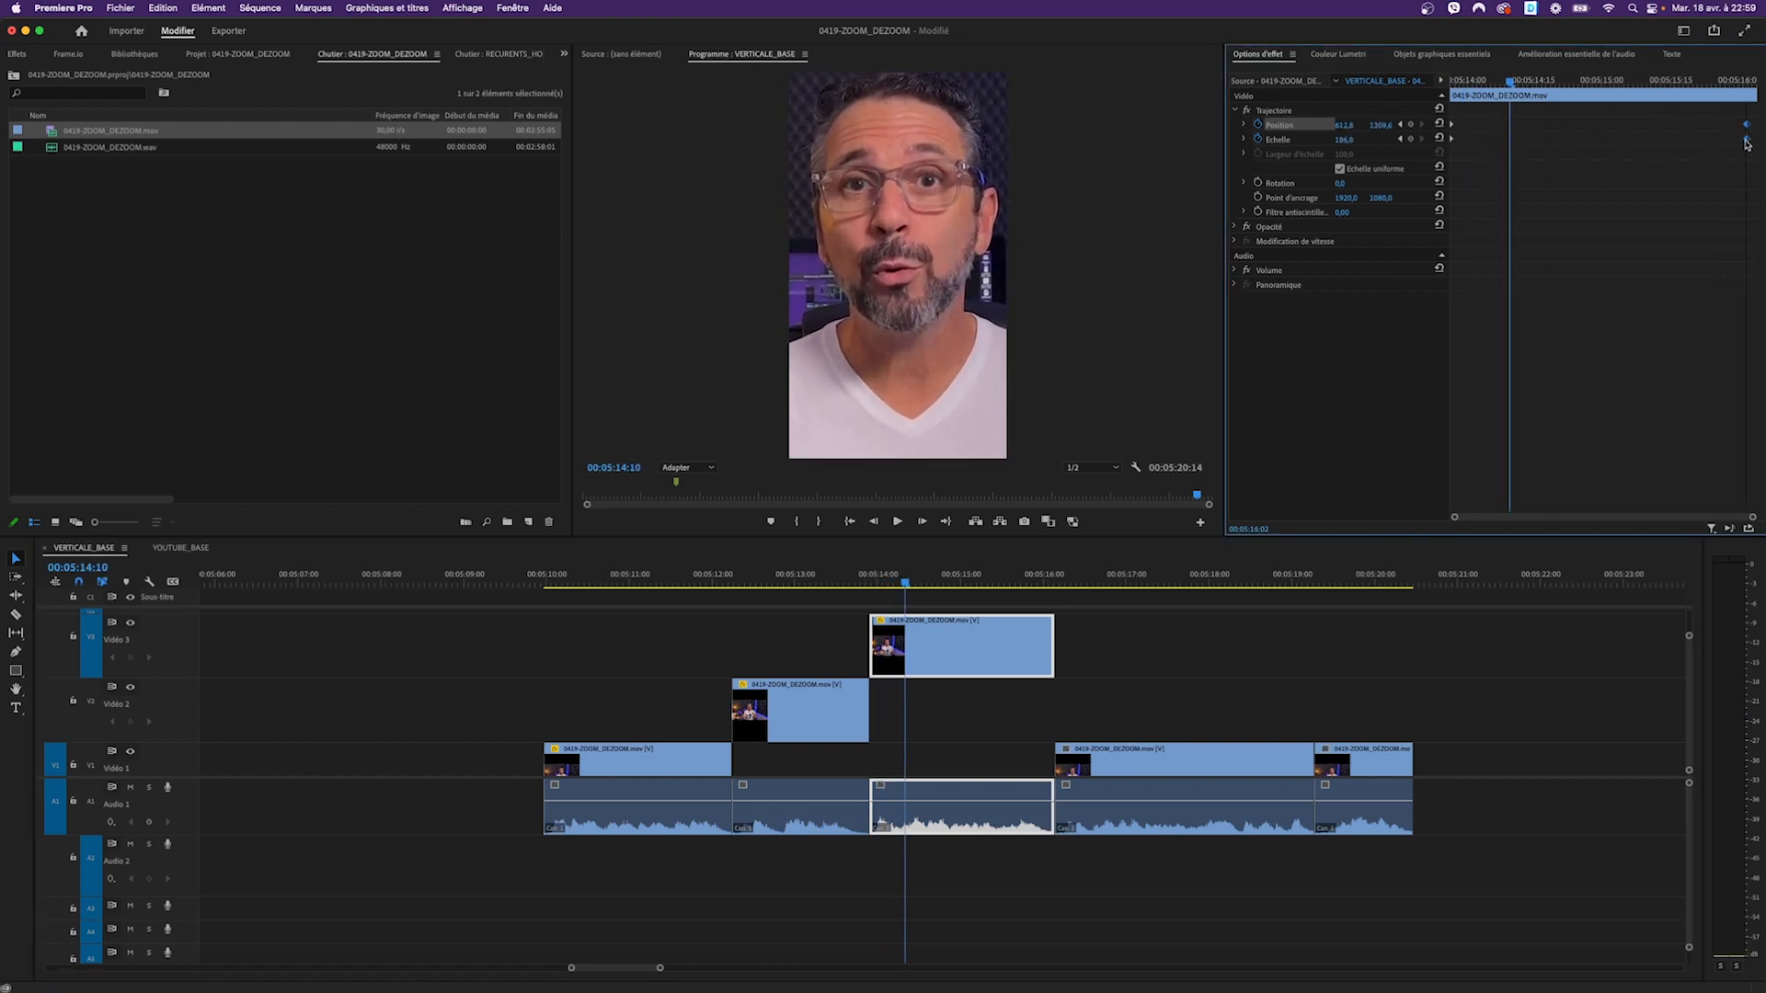
pyautogui.moveTo(1738, 118); pyautogui.dragTo(1760, 149)
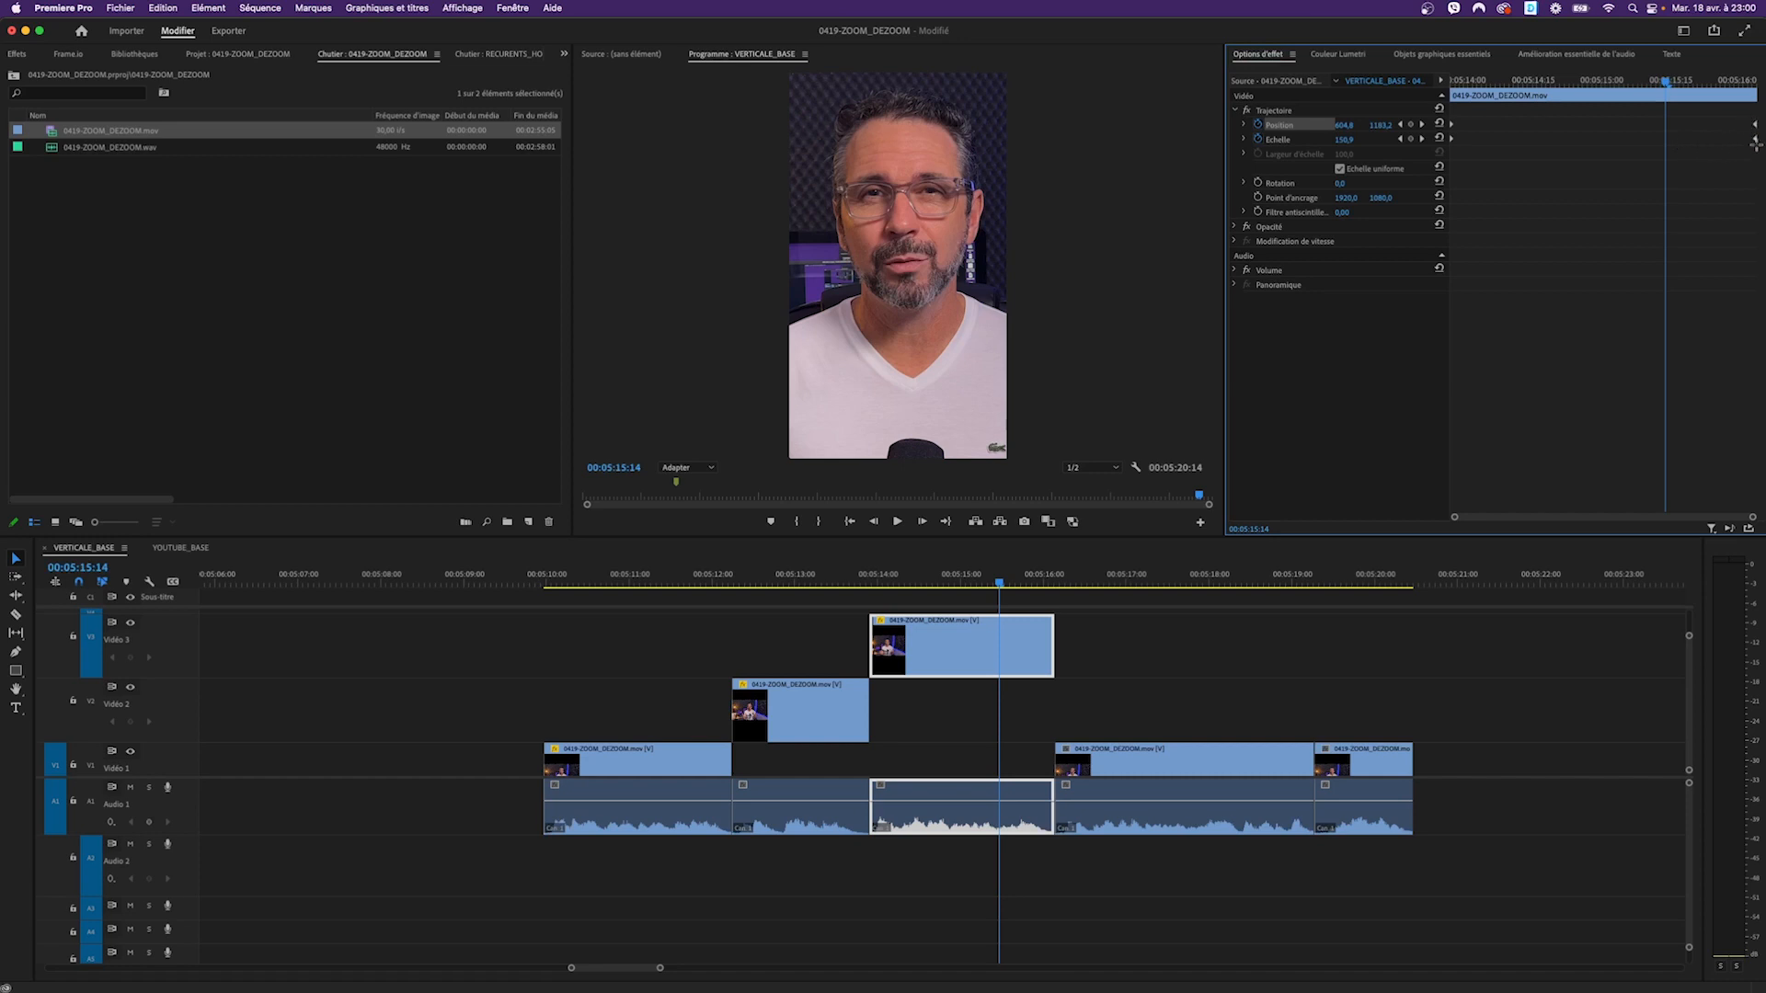
# Step: Bring the third clip's closing position and scale keyframes back near its start for a quick zoom-out, and play it
pyautogui.moveTo(1749, 123); pyautogui.dragTo(1514, 140)
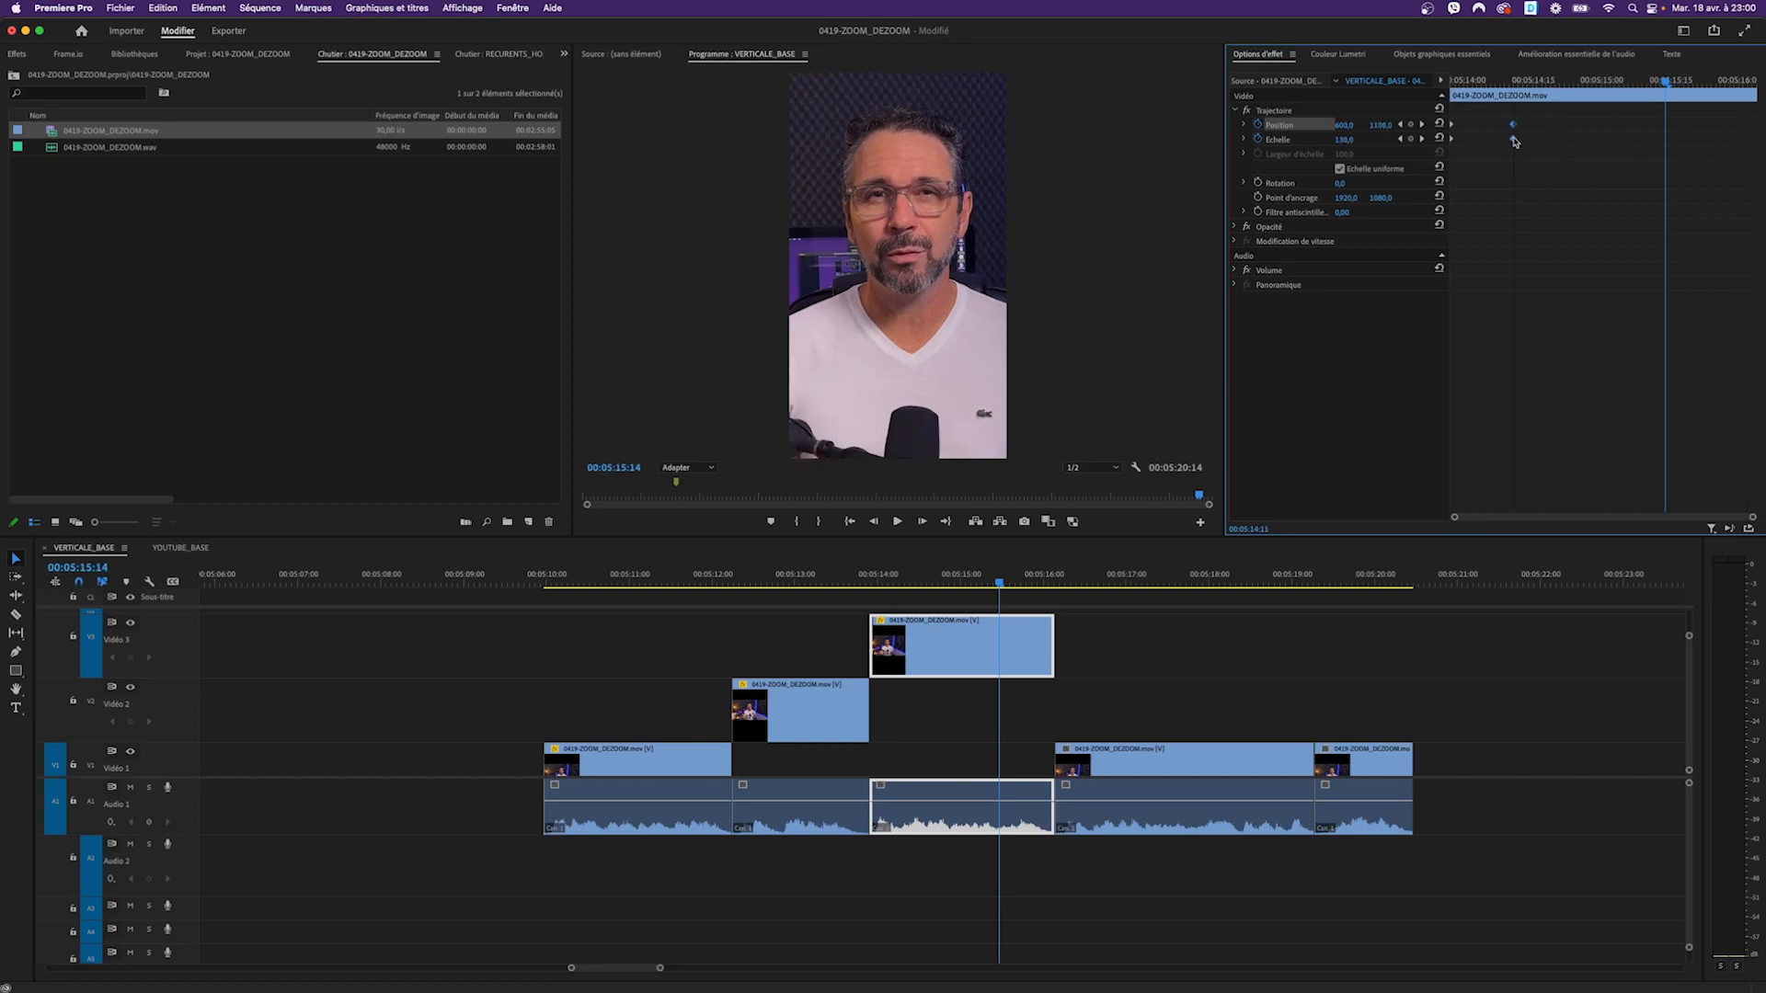
pyautogui.click(1452, 82)
pyautogui.press('space')
pyautogui.press('space')
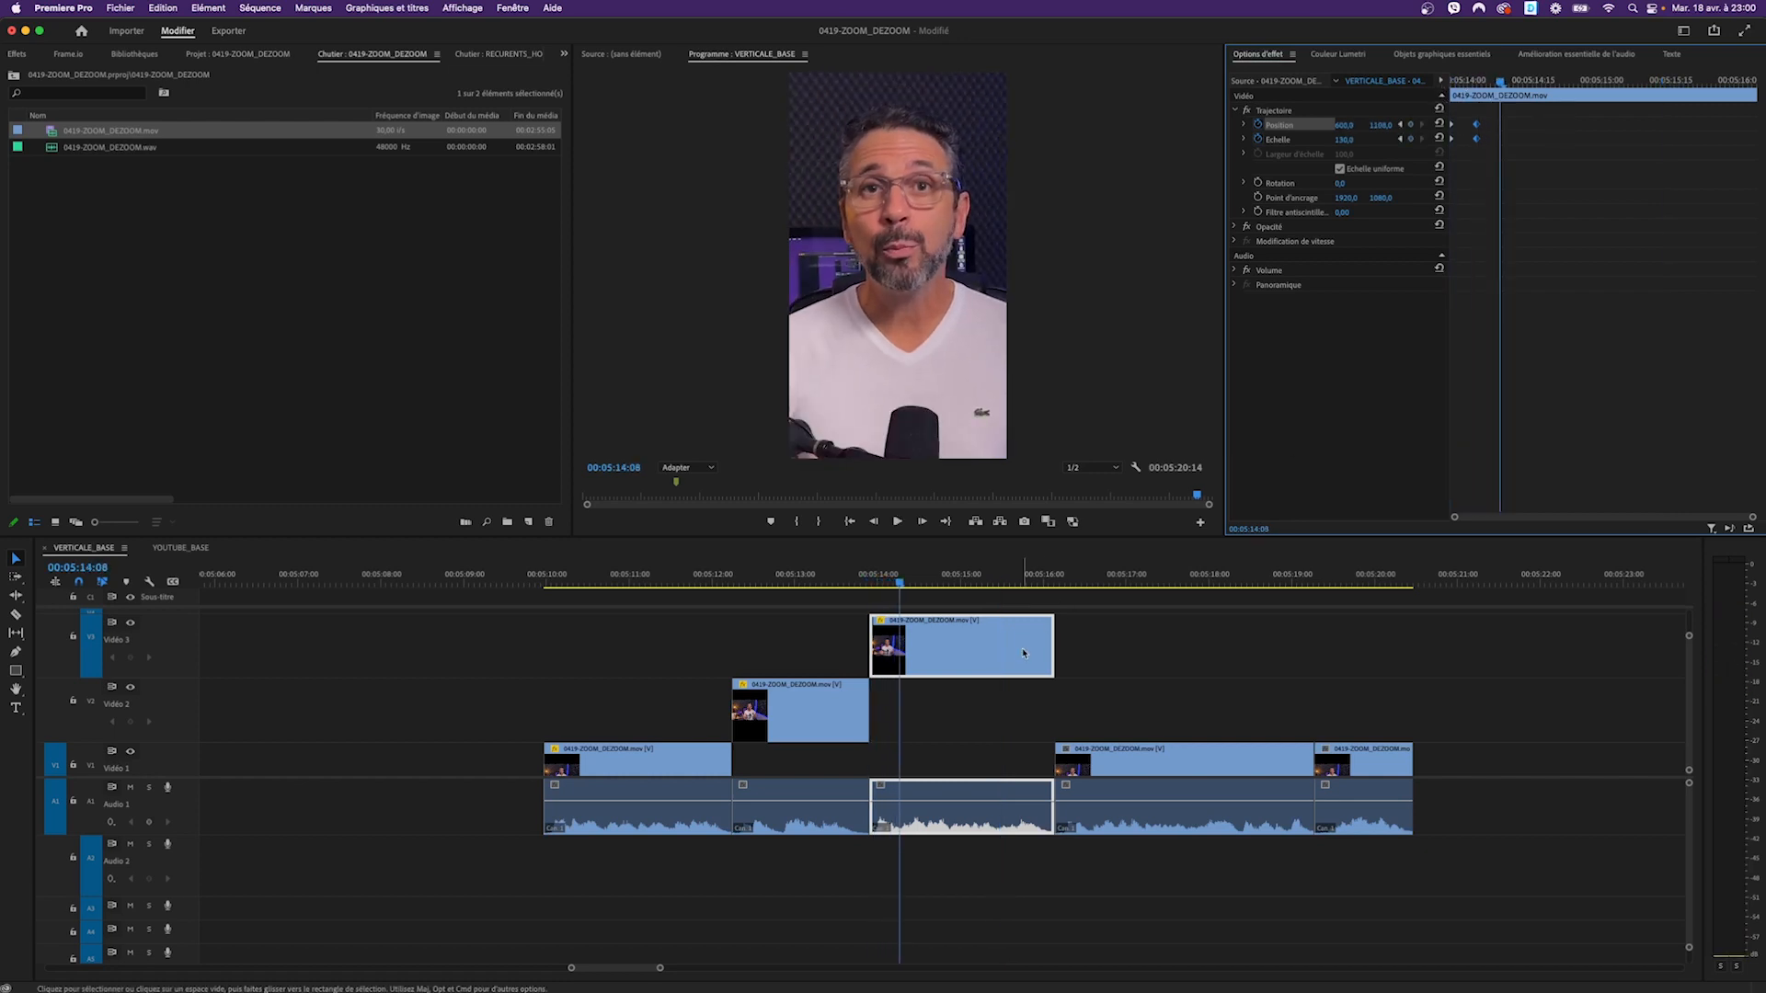
# Step: Move the last clip's video straight up from Vidéo 1 to the Vidéo 2 track
pyautogui.scroll(-1, 1046, 750)
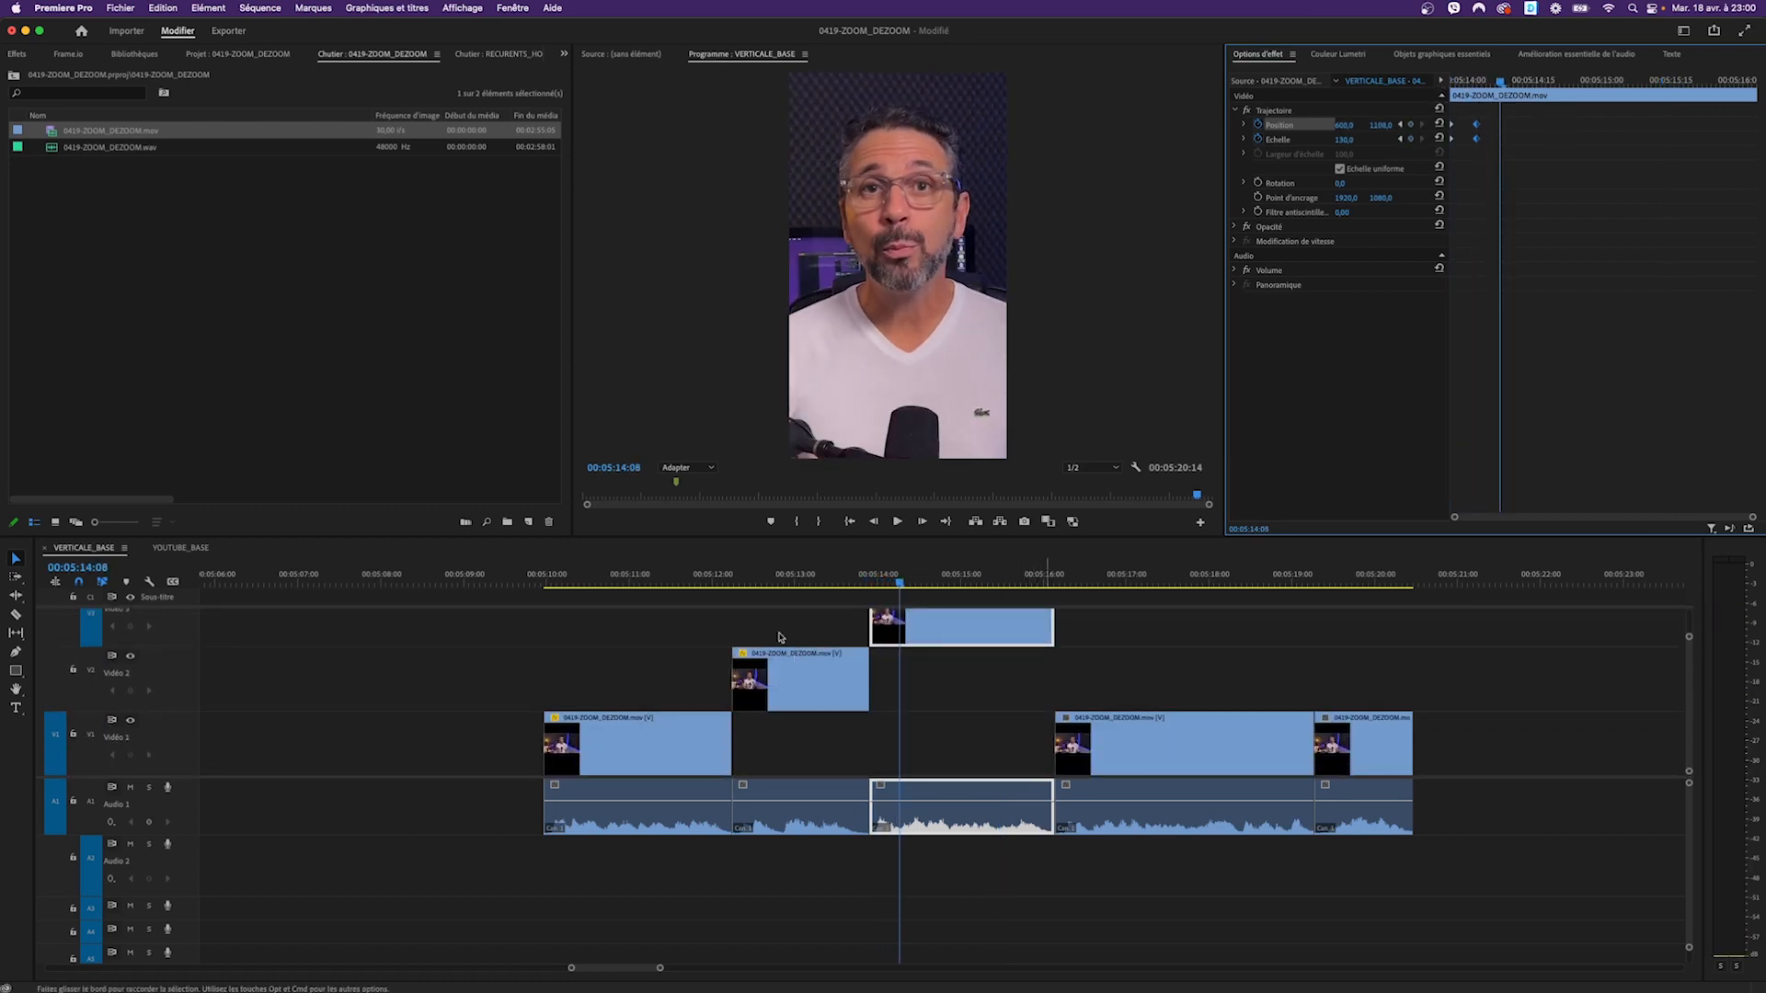
pyautogui.click(576, 581)
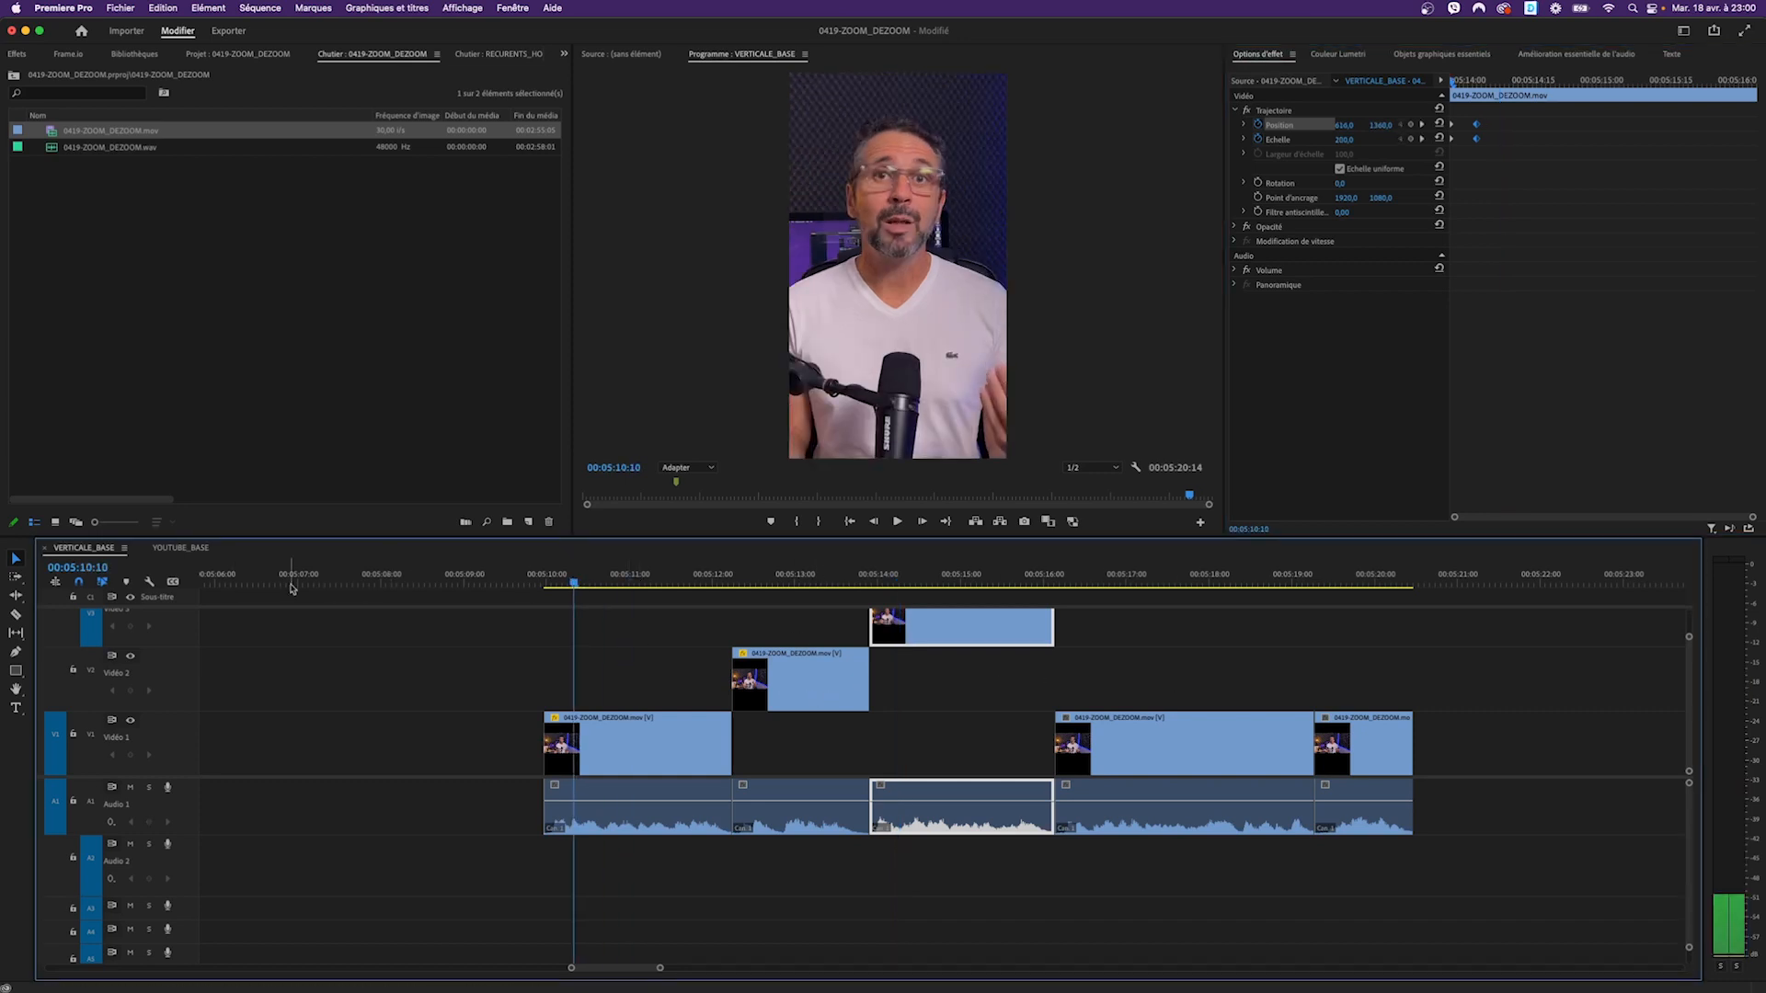
pyautogui.moveTo(1338, 763); pyautogui.dragTo(1338, 680)
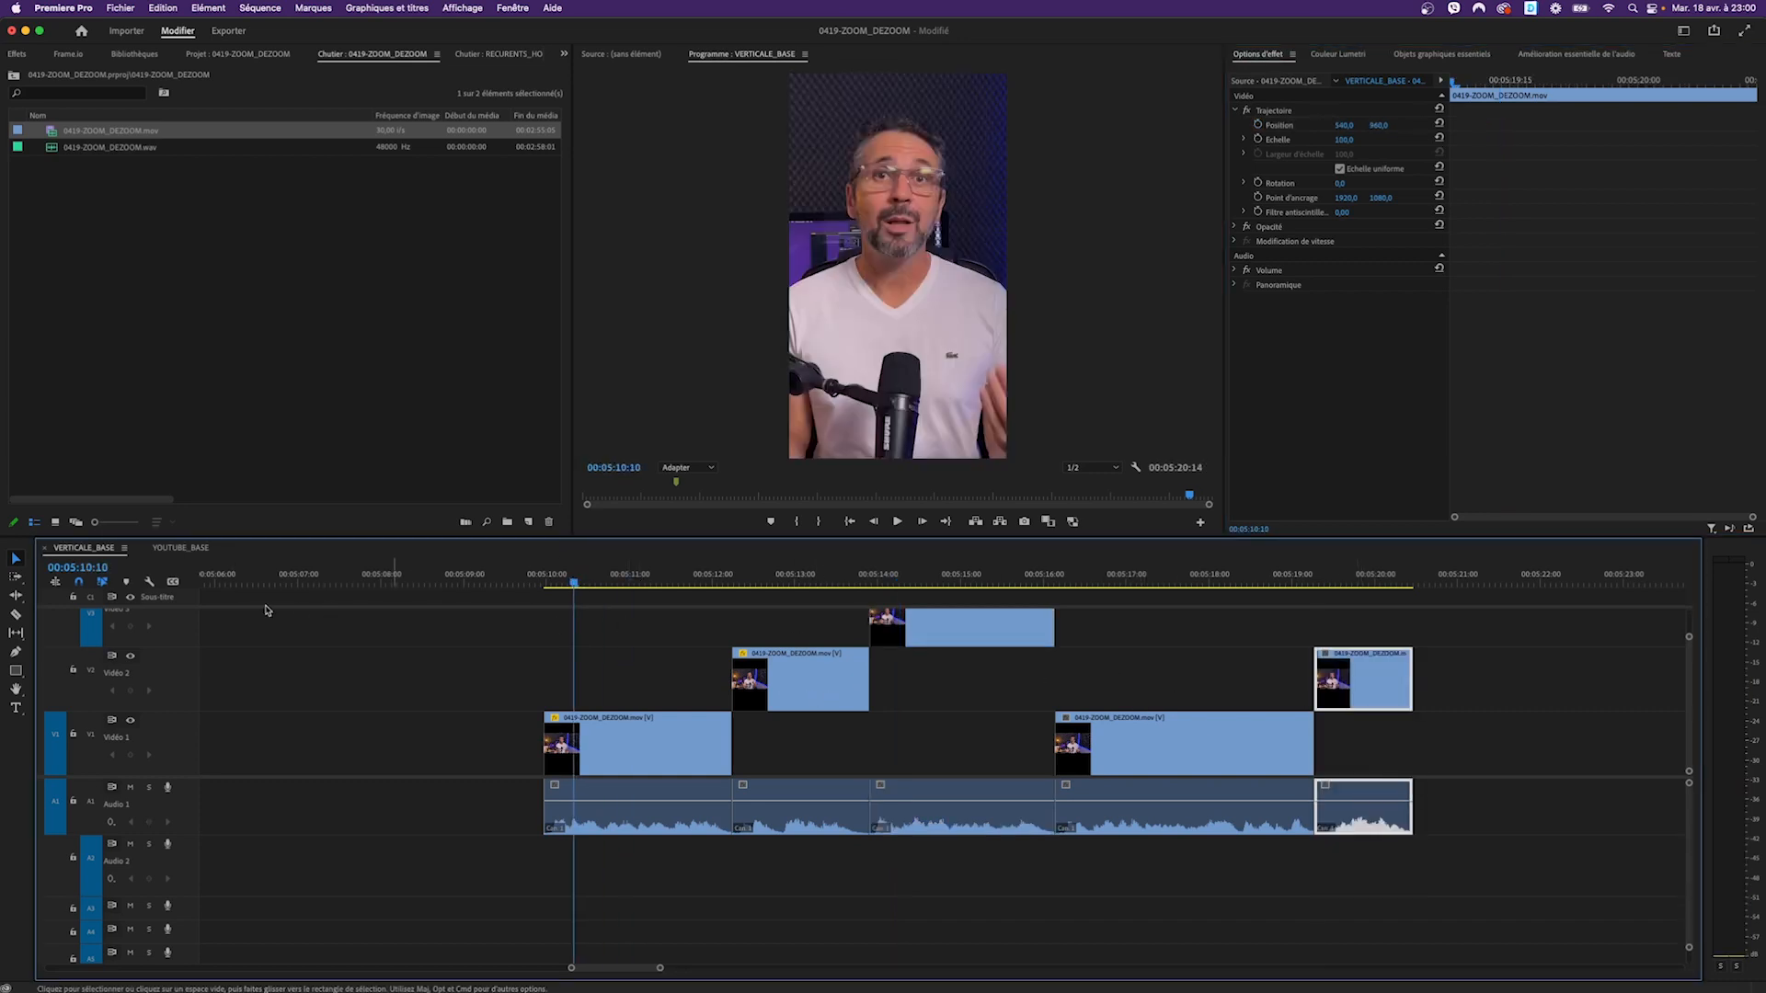
# Step: Open the YOUTUBE_BASE sequence and view its whole timeline to examine how its clips are layered across the video tracks
pyautogui.click(180, 549)
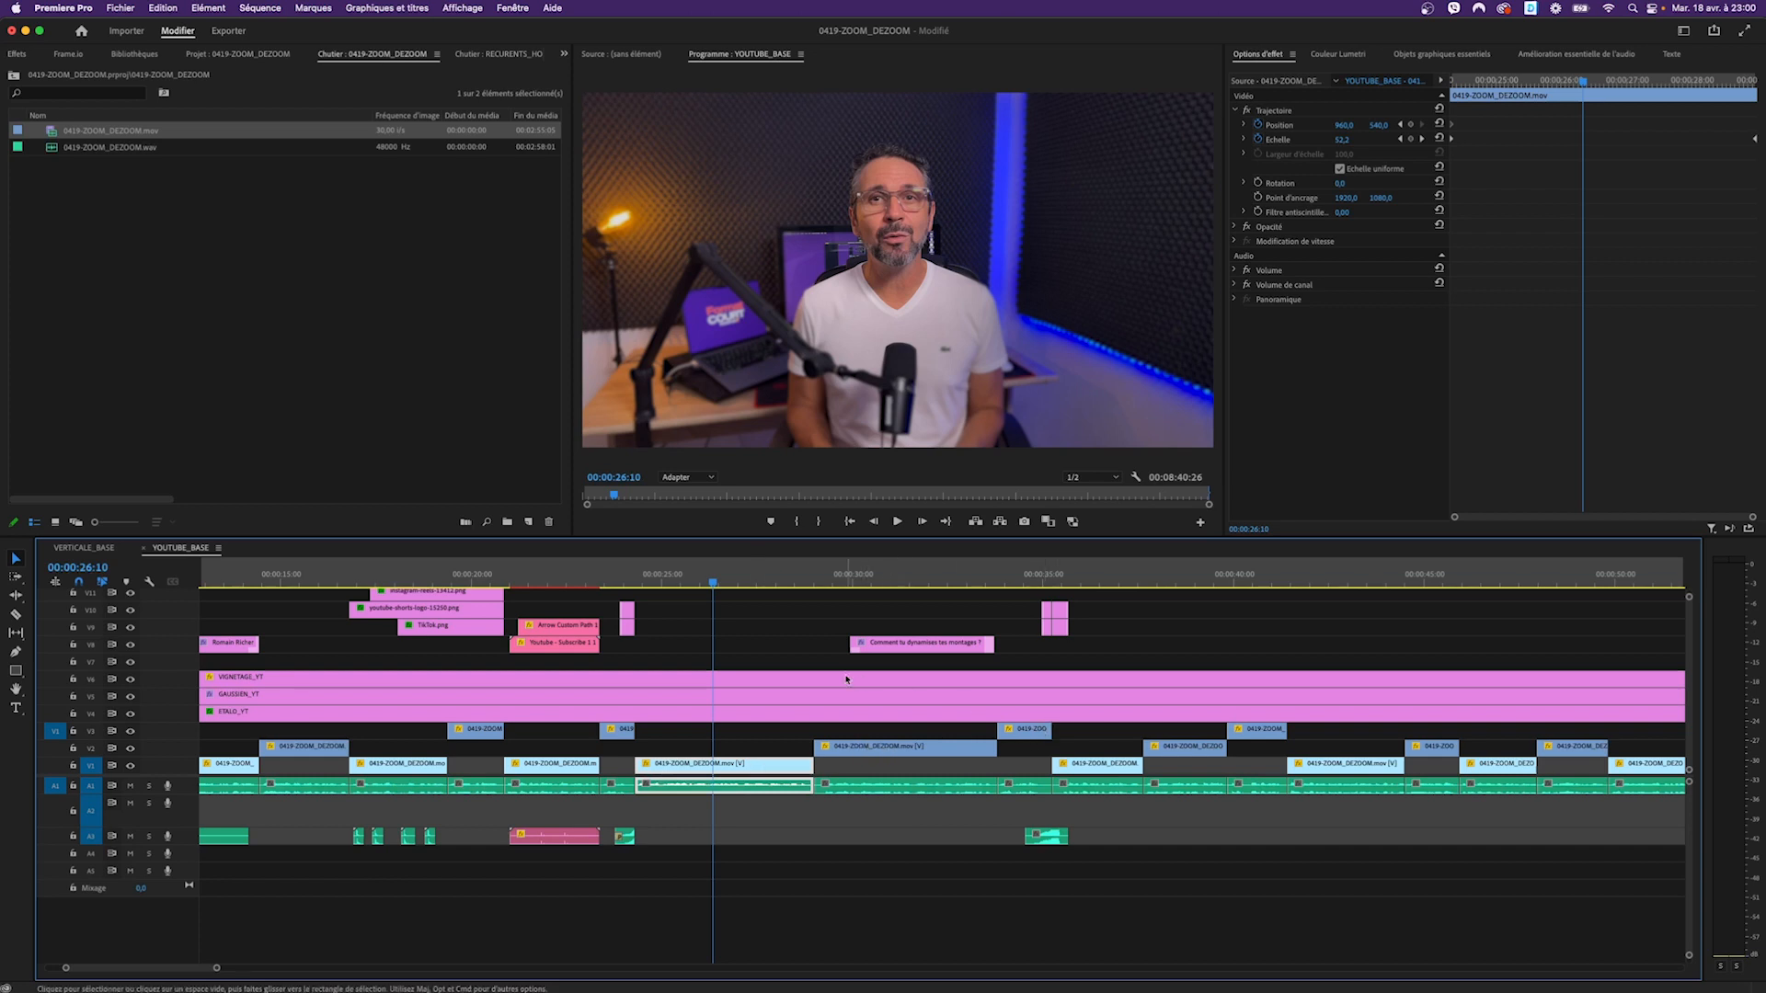
pyautogui.click(686, 585)
pyautogui.press('Left')
pyautogui.press('Left')
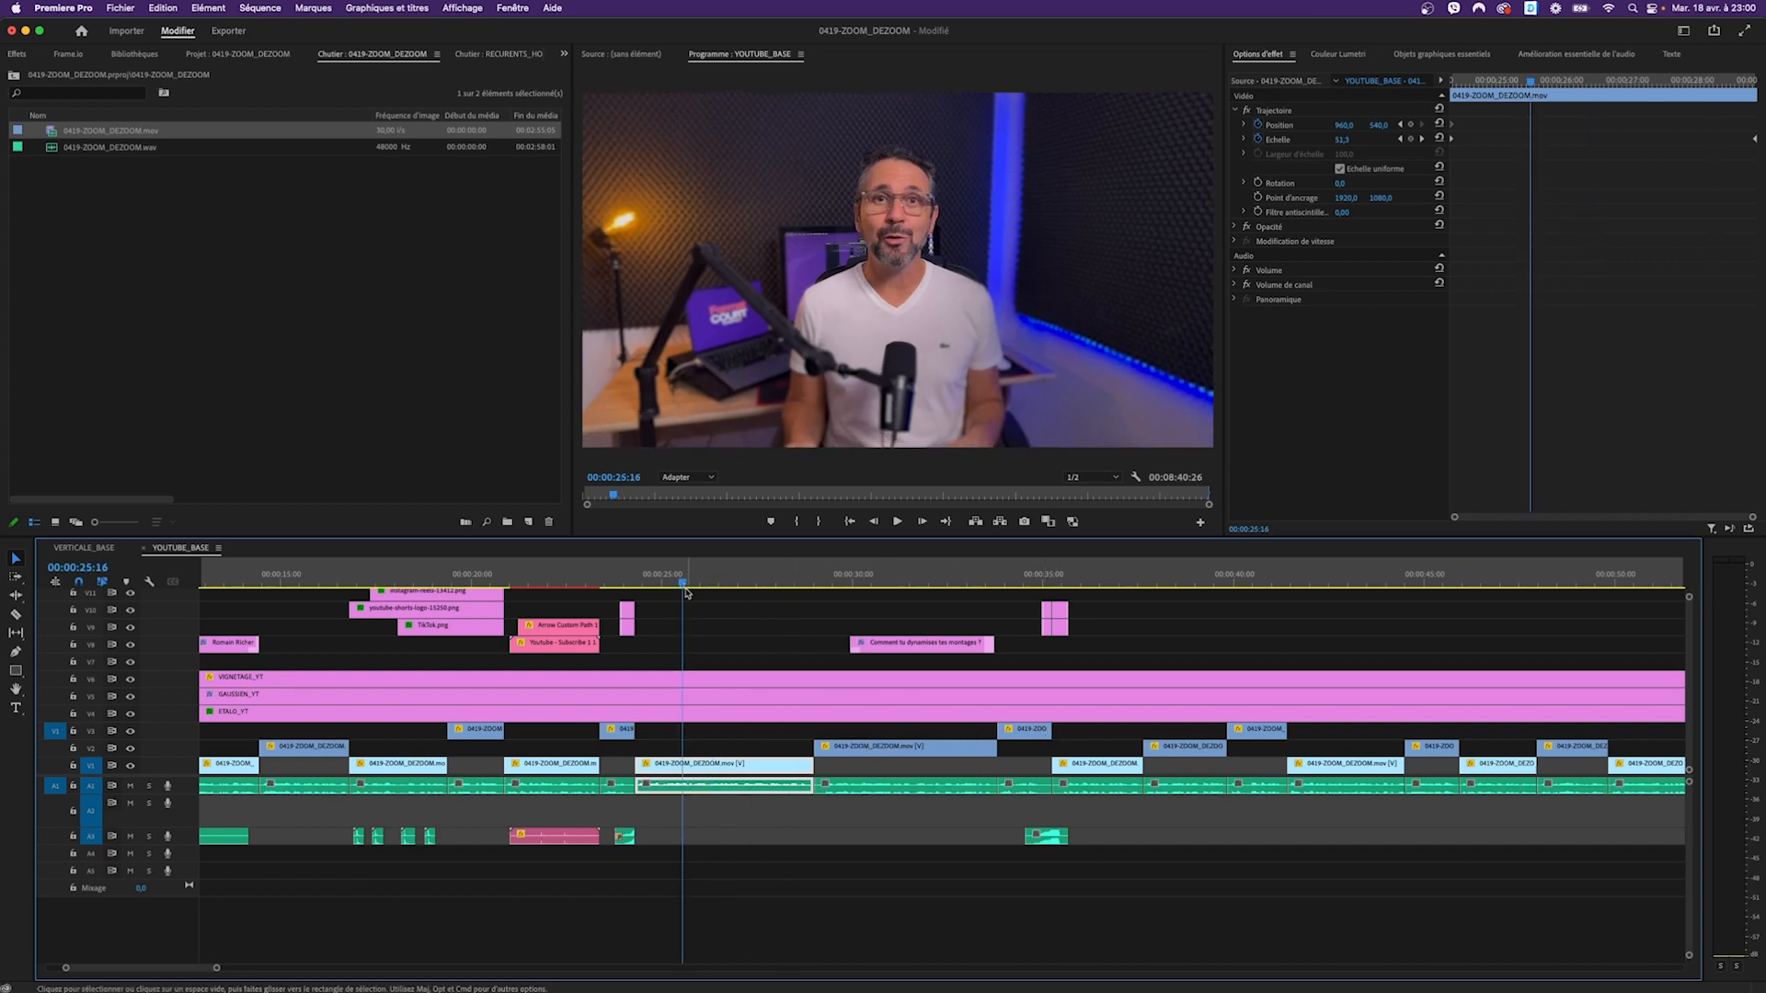
pyautogui.press('-')
pyautogui.press('-')
pyautogui.press('-')
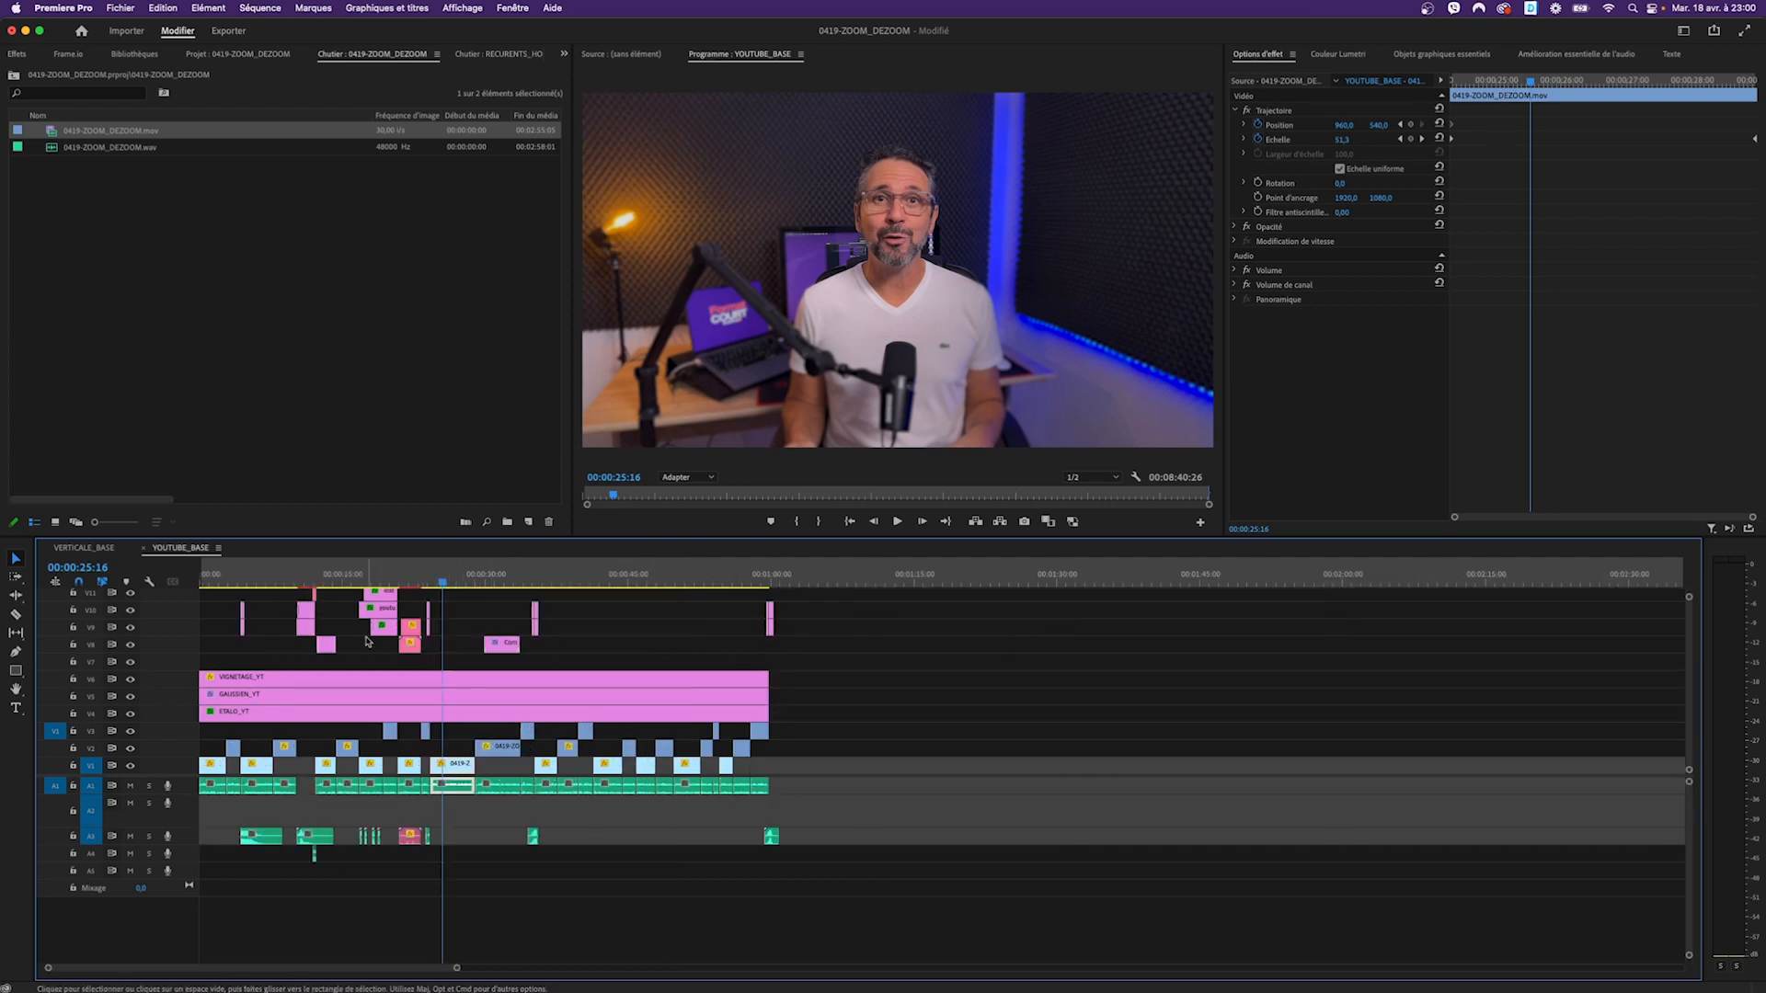
# Step: Return to the VERTICALE_BASE sequence at 00:05:10:05, slightly enlarge the timeline area and select the second clip
pyautogui.click(104, 549)
pyautogui.moveTo(624, 579); pyautogui.dragTo(563, 582)
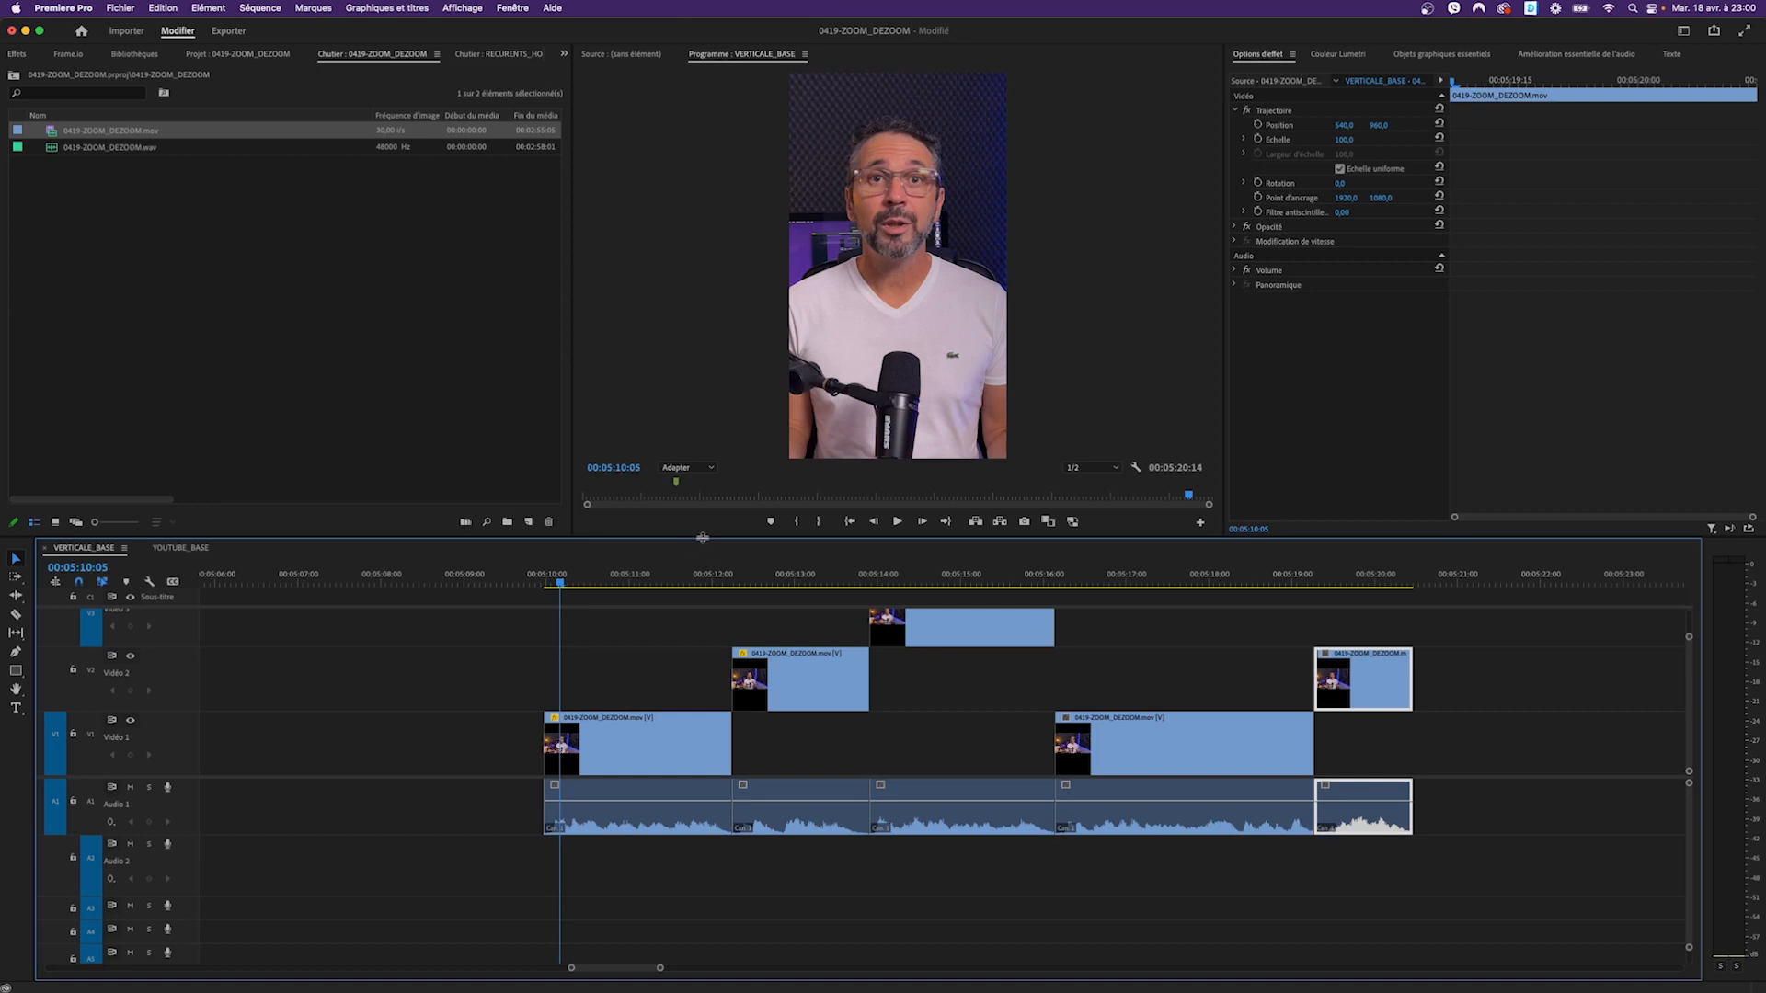
pyautogui.moveTo(699, 538); pyautogui.dragTo(699, 519)
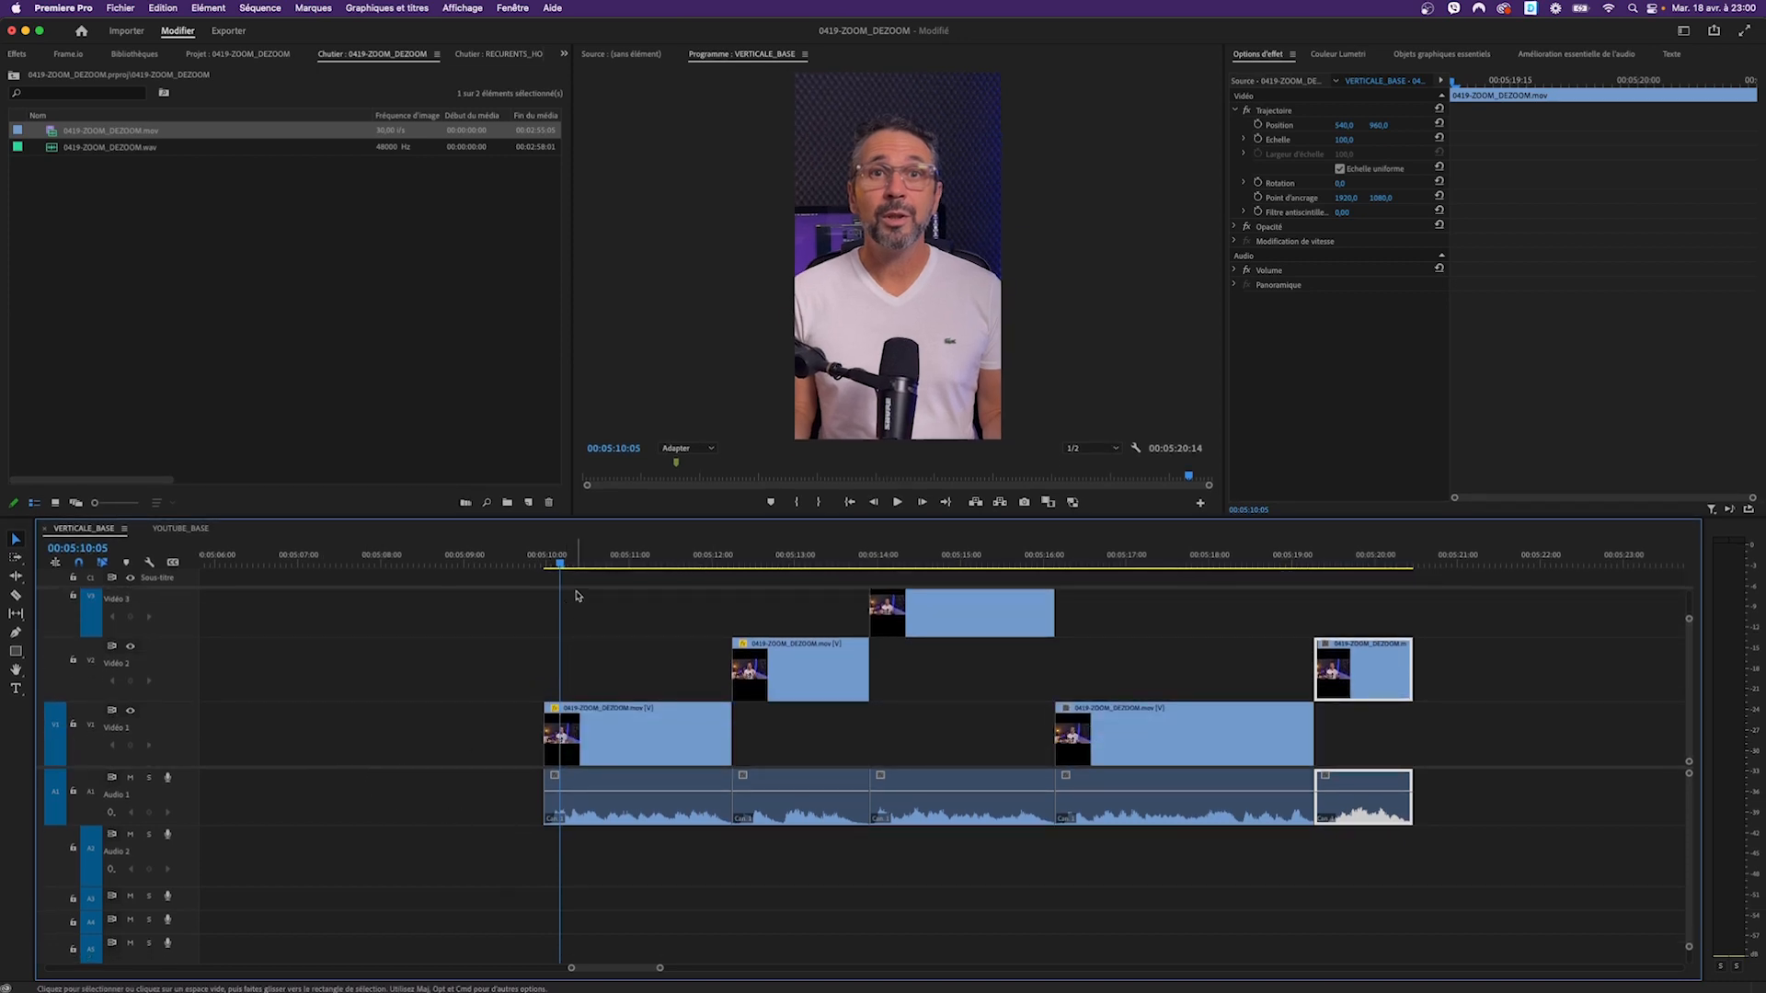
pyautogui.moveTo(560, 564); pyautogui.dragTo(562, 569)
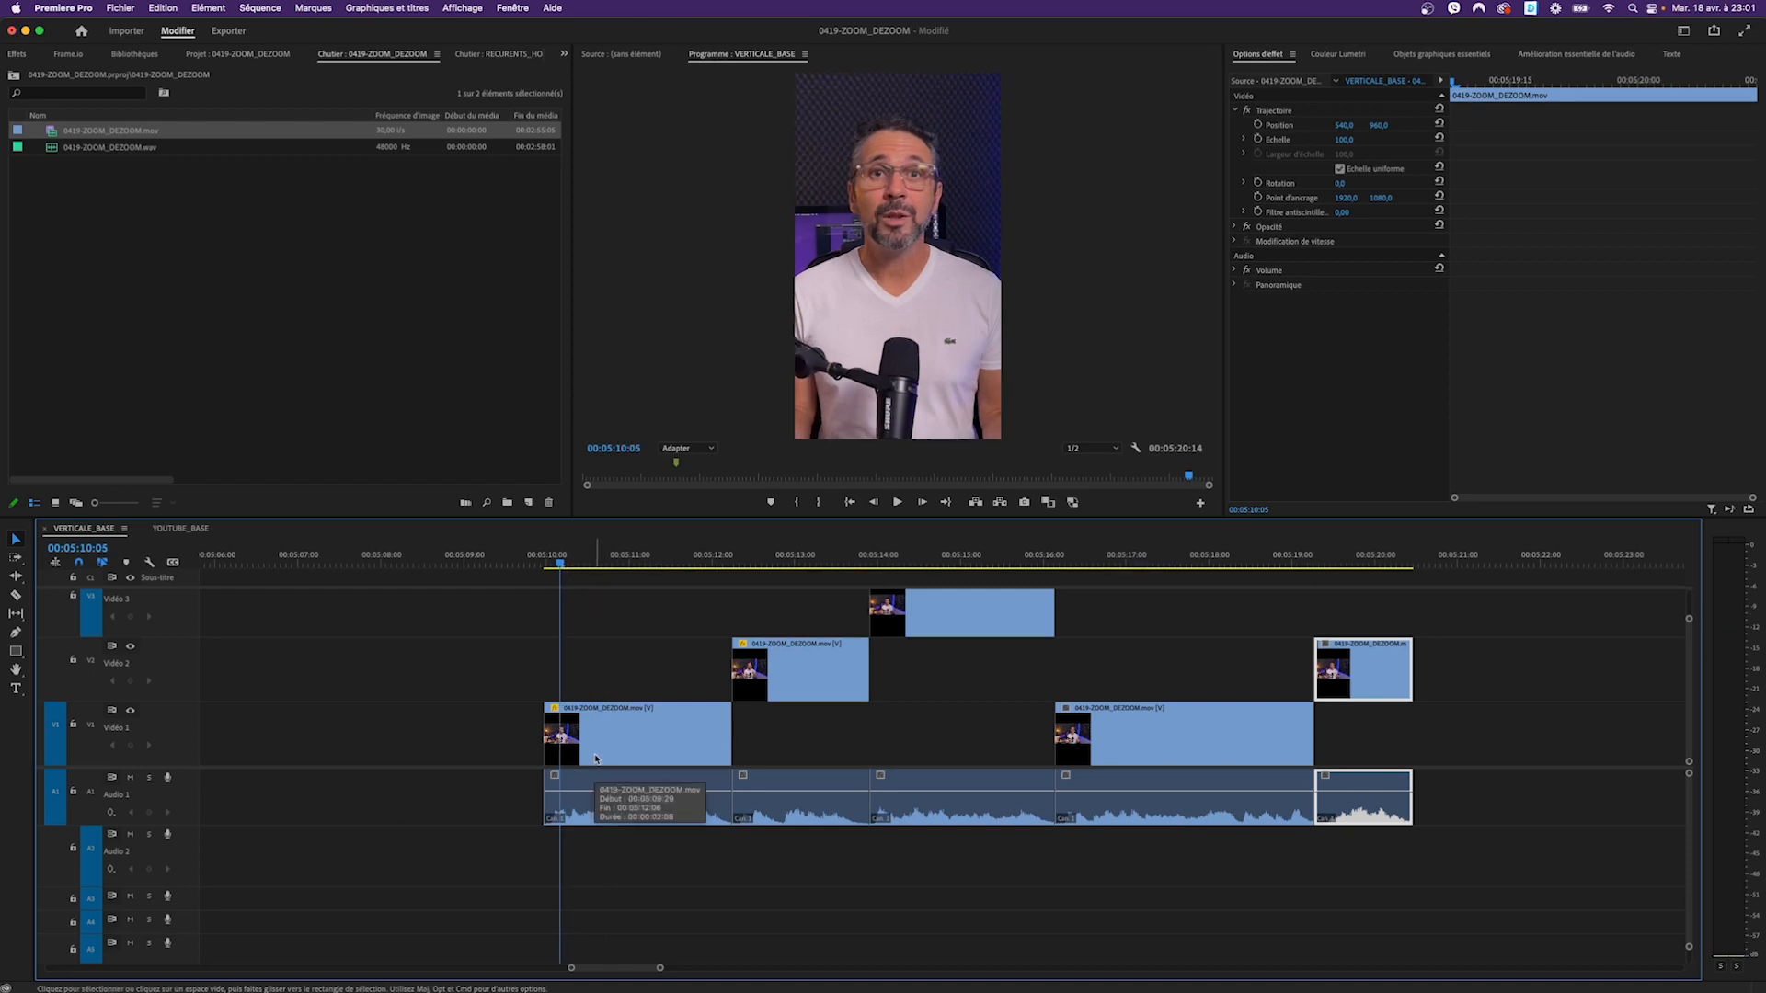
pyautogui.click(764, 796)
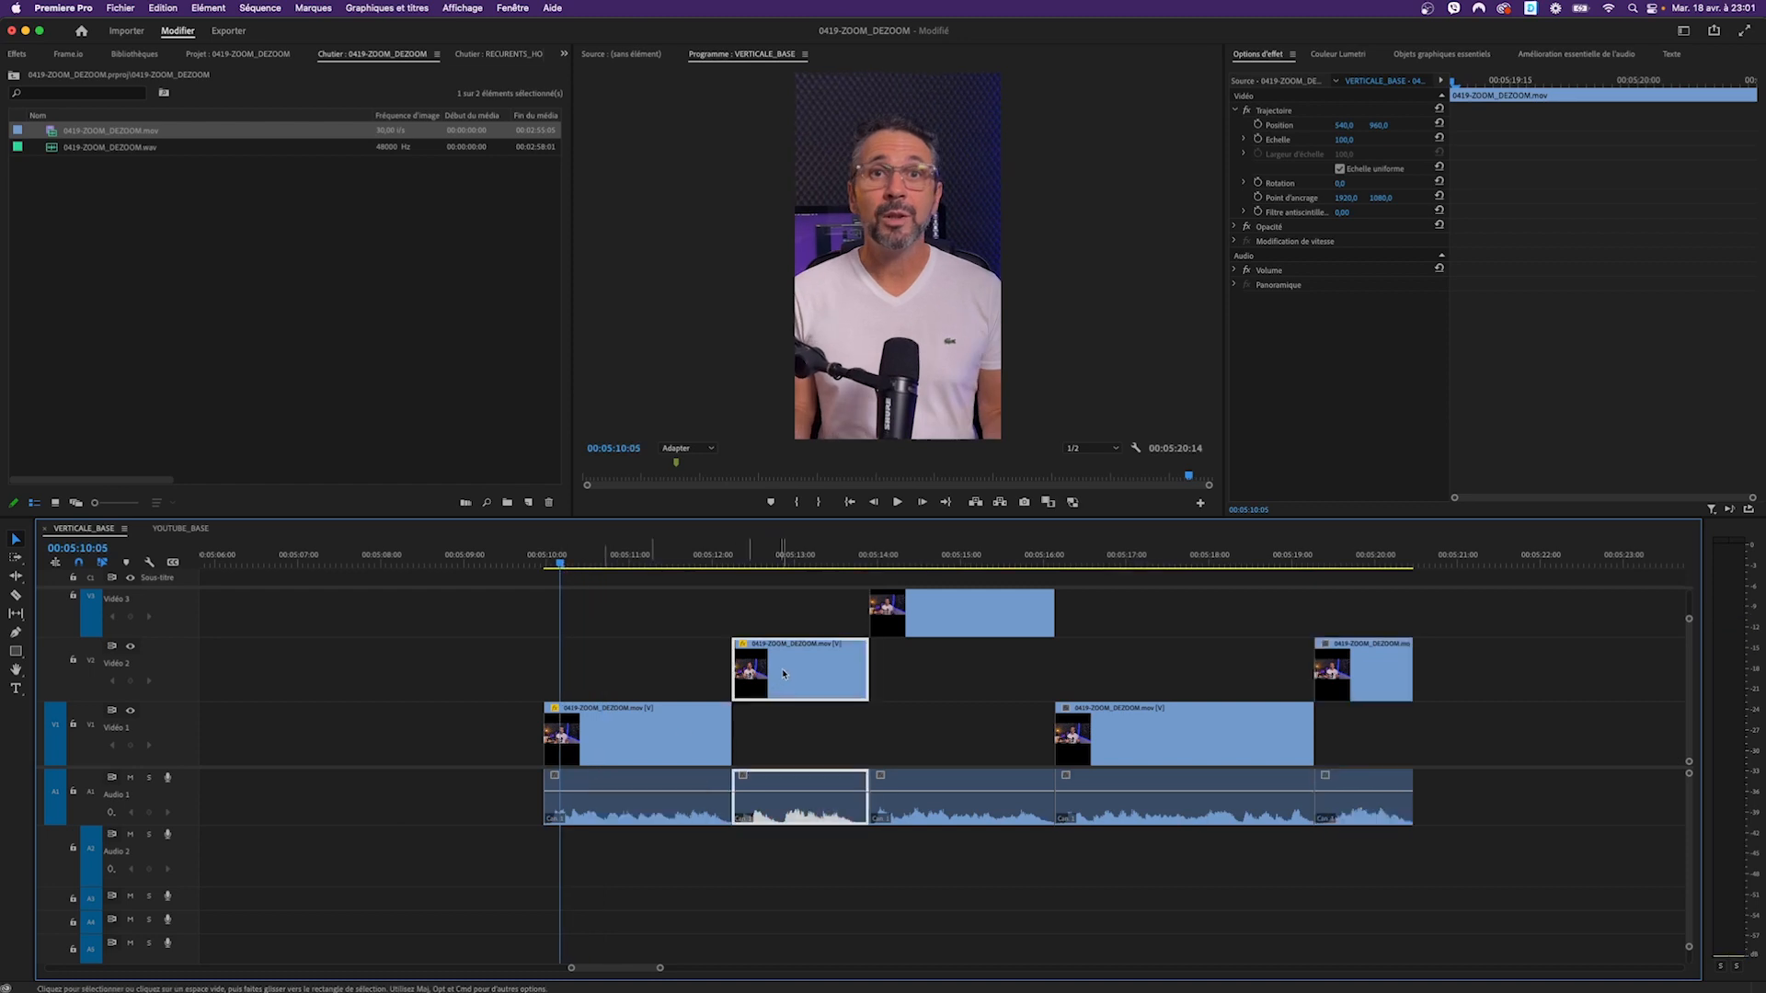
# Step: Scrub through the second clip to the third clip's start, and return to the first clip's start at 00:05:09:29
pyautogui.click(764, 563)
pyautogui.moveTo(764, 564); pyautogui.dragTo(869, 564)
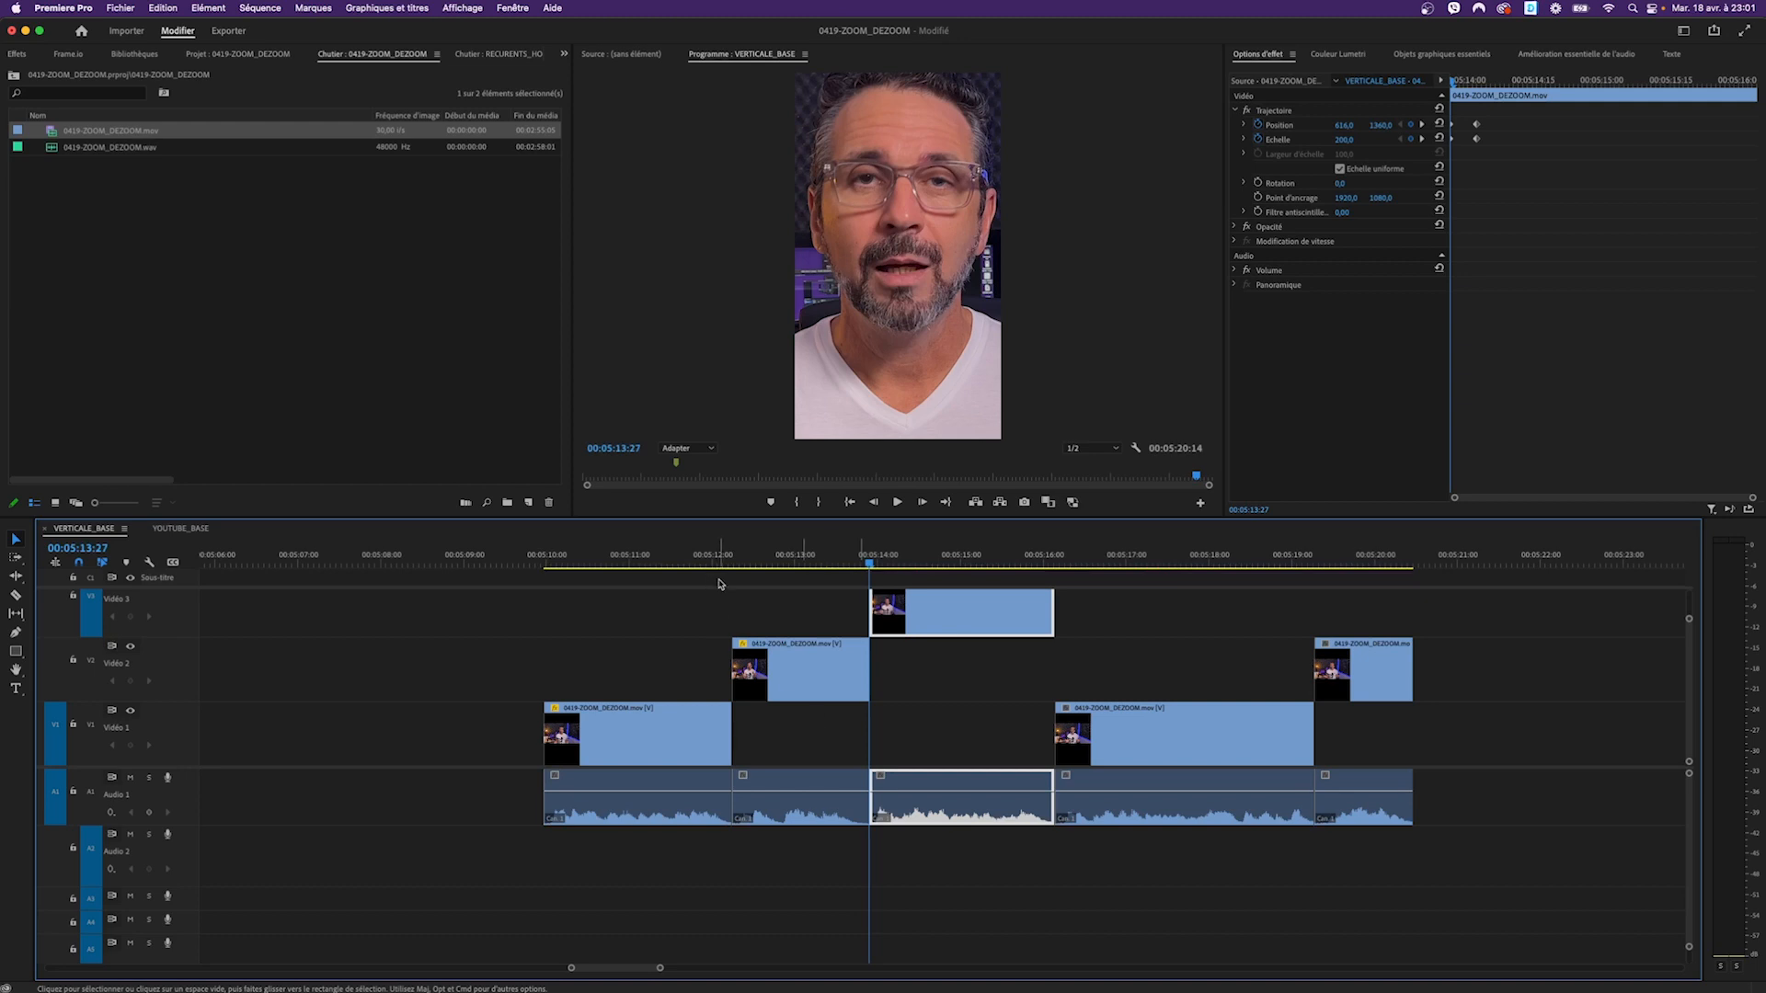
pyautogui.moveTo(736, 563); pyautogui.dragTo(544, 565)
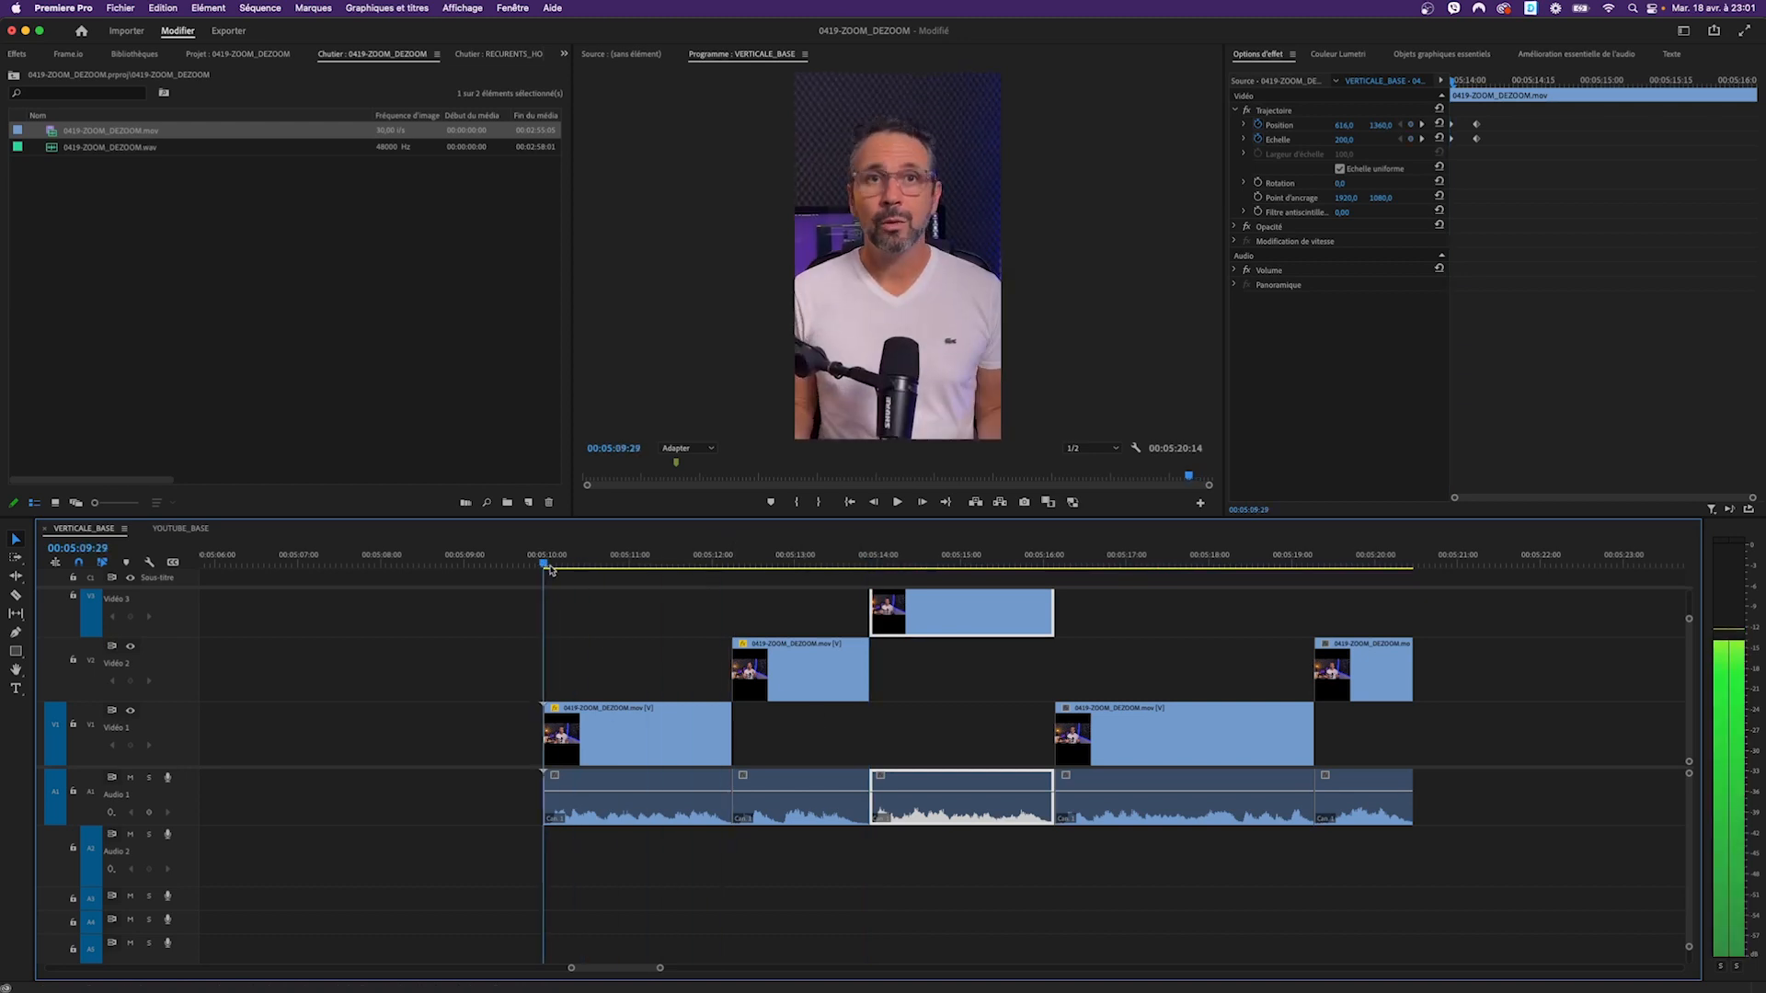
# Step: Copy the first clip's Trajectoire effect with its position and scale keyframes and paste it onto the fourth clip at 00:05:16:04
pyautogui.click(607, 743)
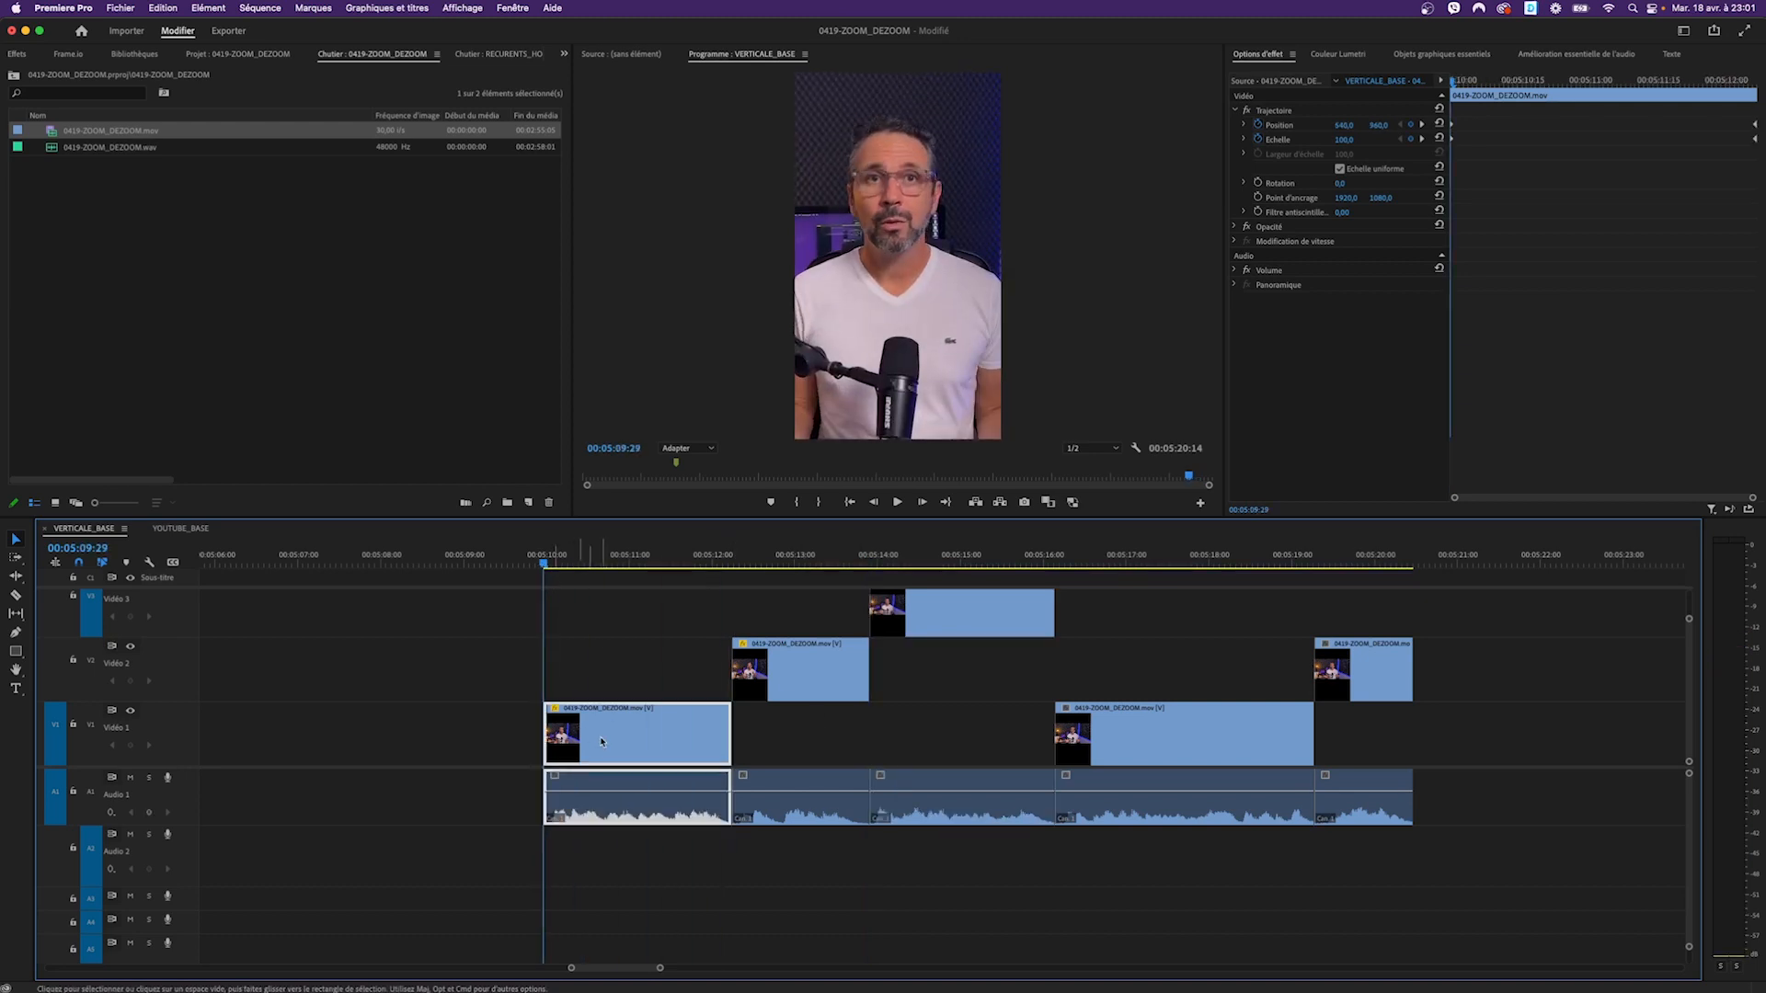
pyautogui.click(1274, 111)
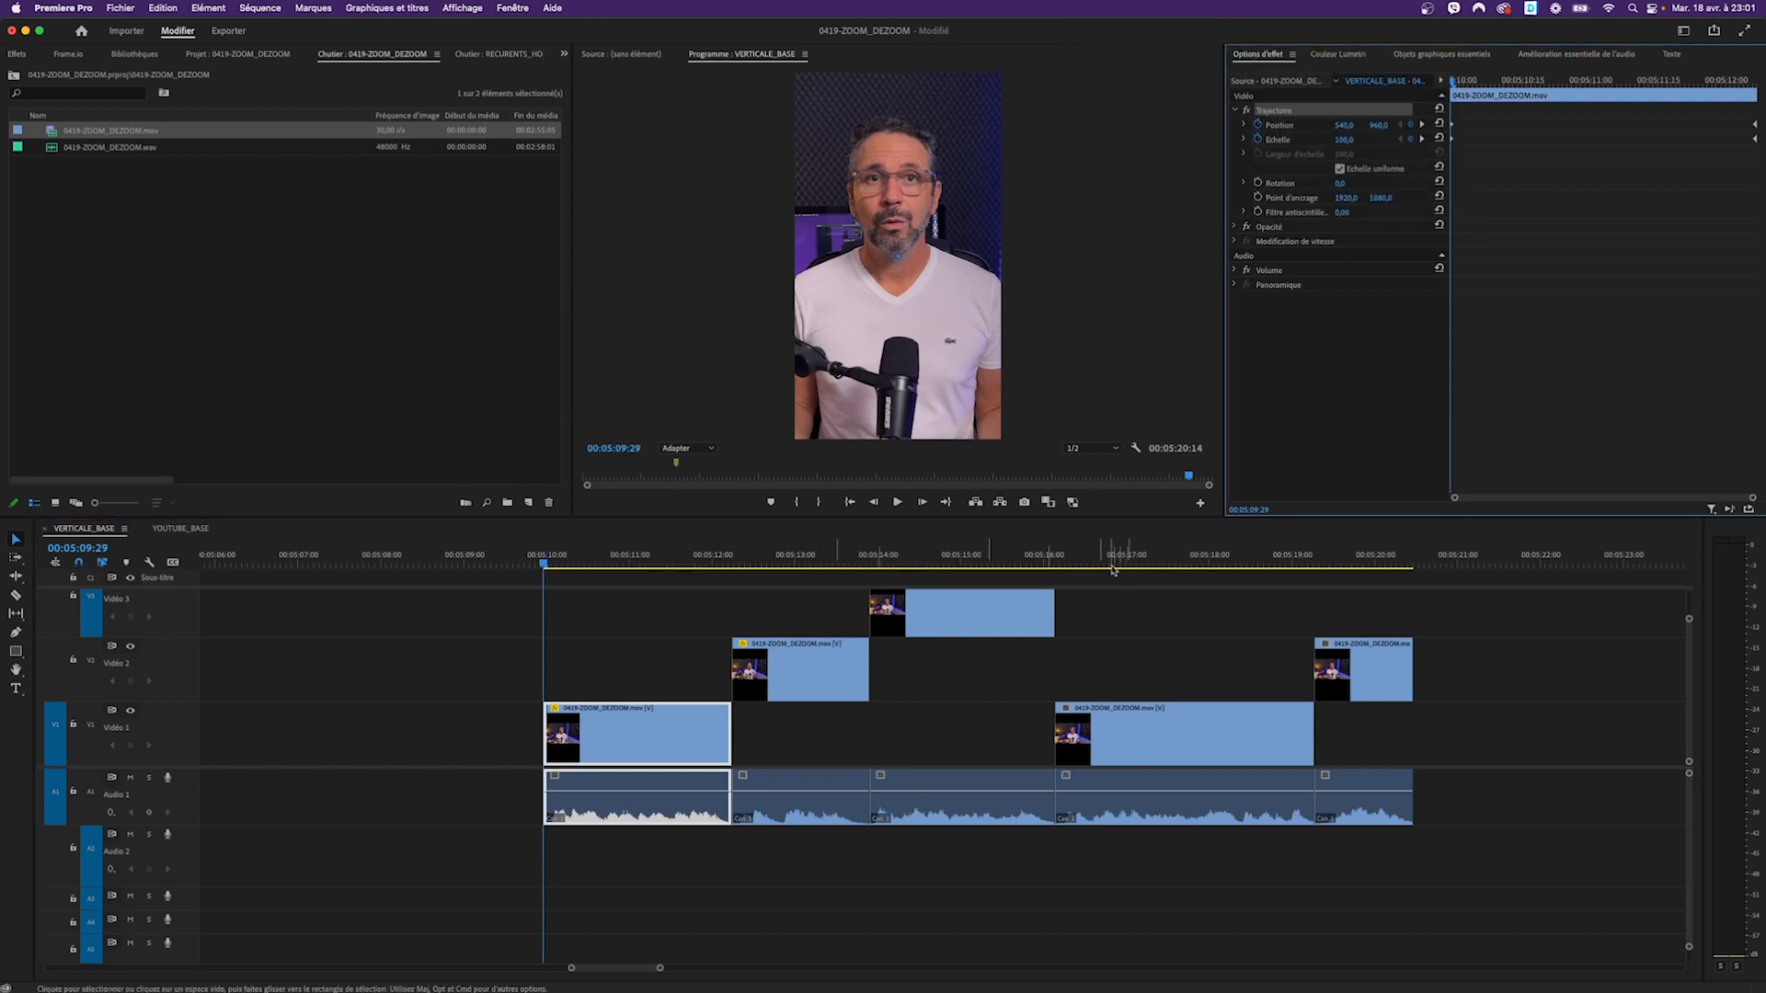
pyautogui.click(1054, 558)
pyautogui.click(1109, 723)
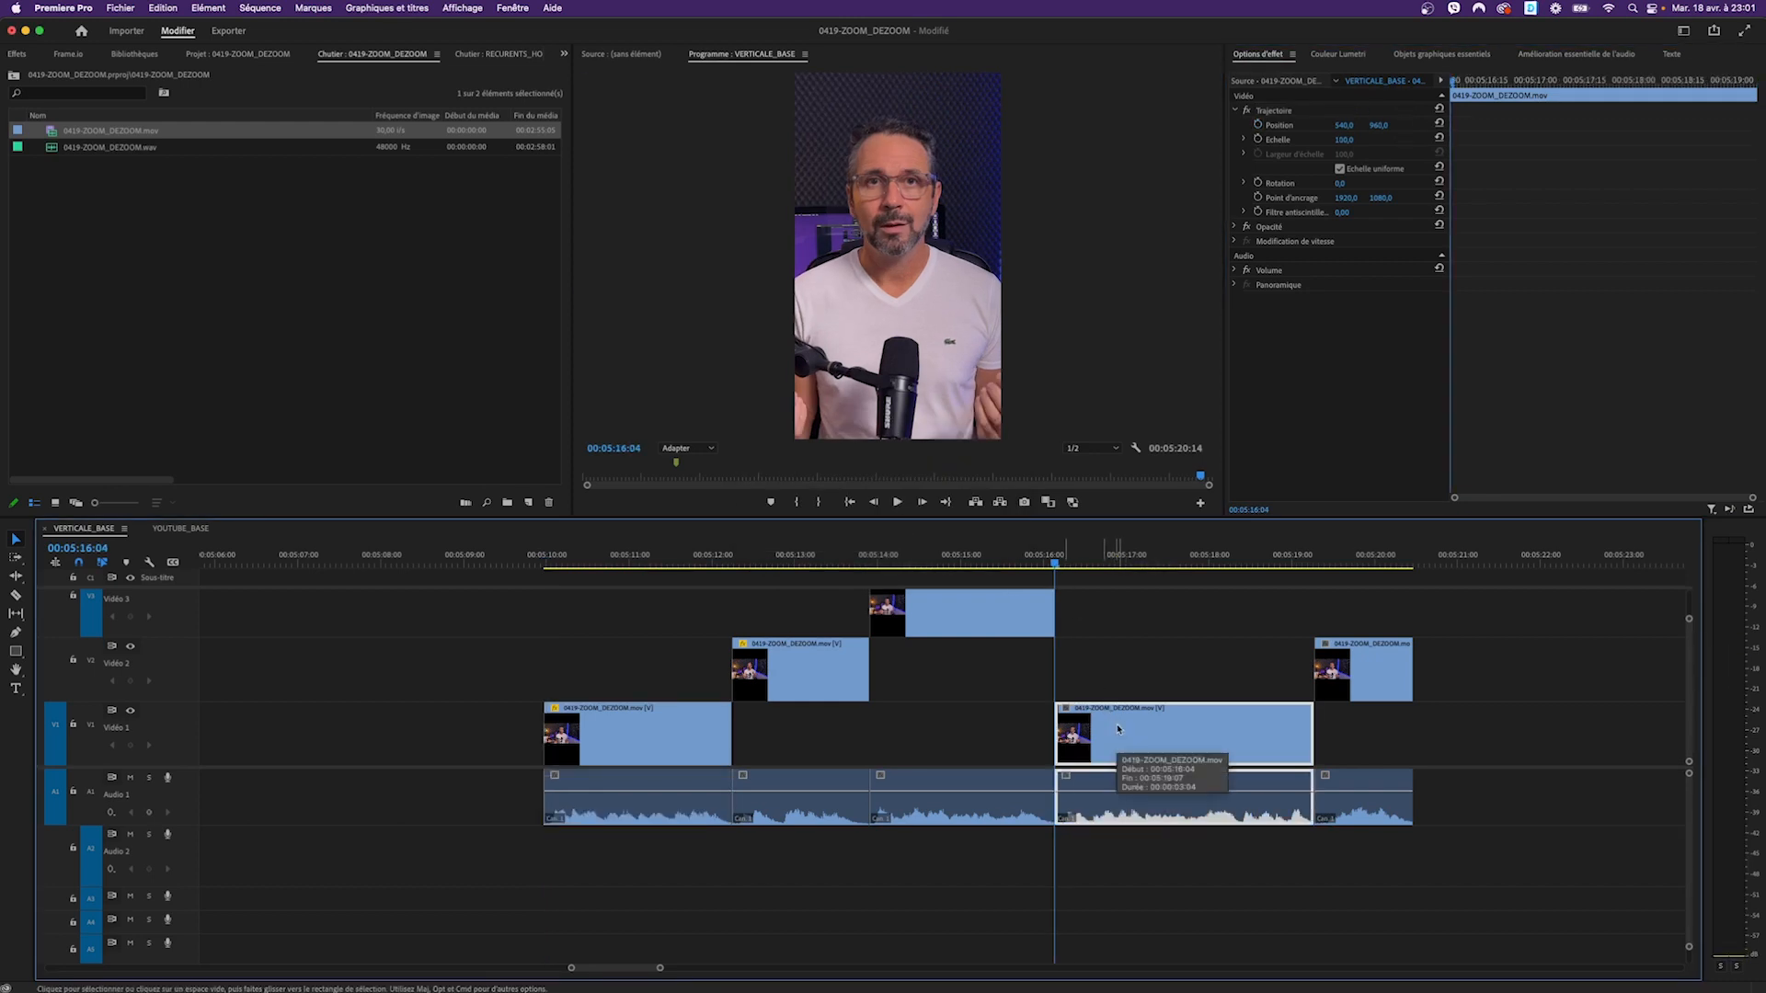
pyautogui.hscroll(1, 1118, 728)
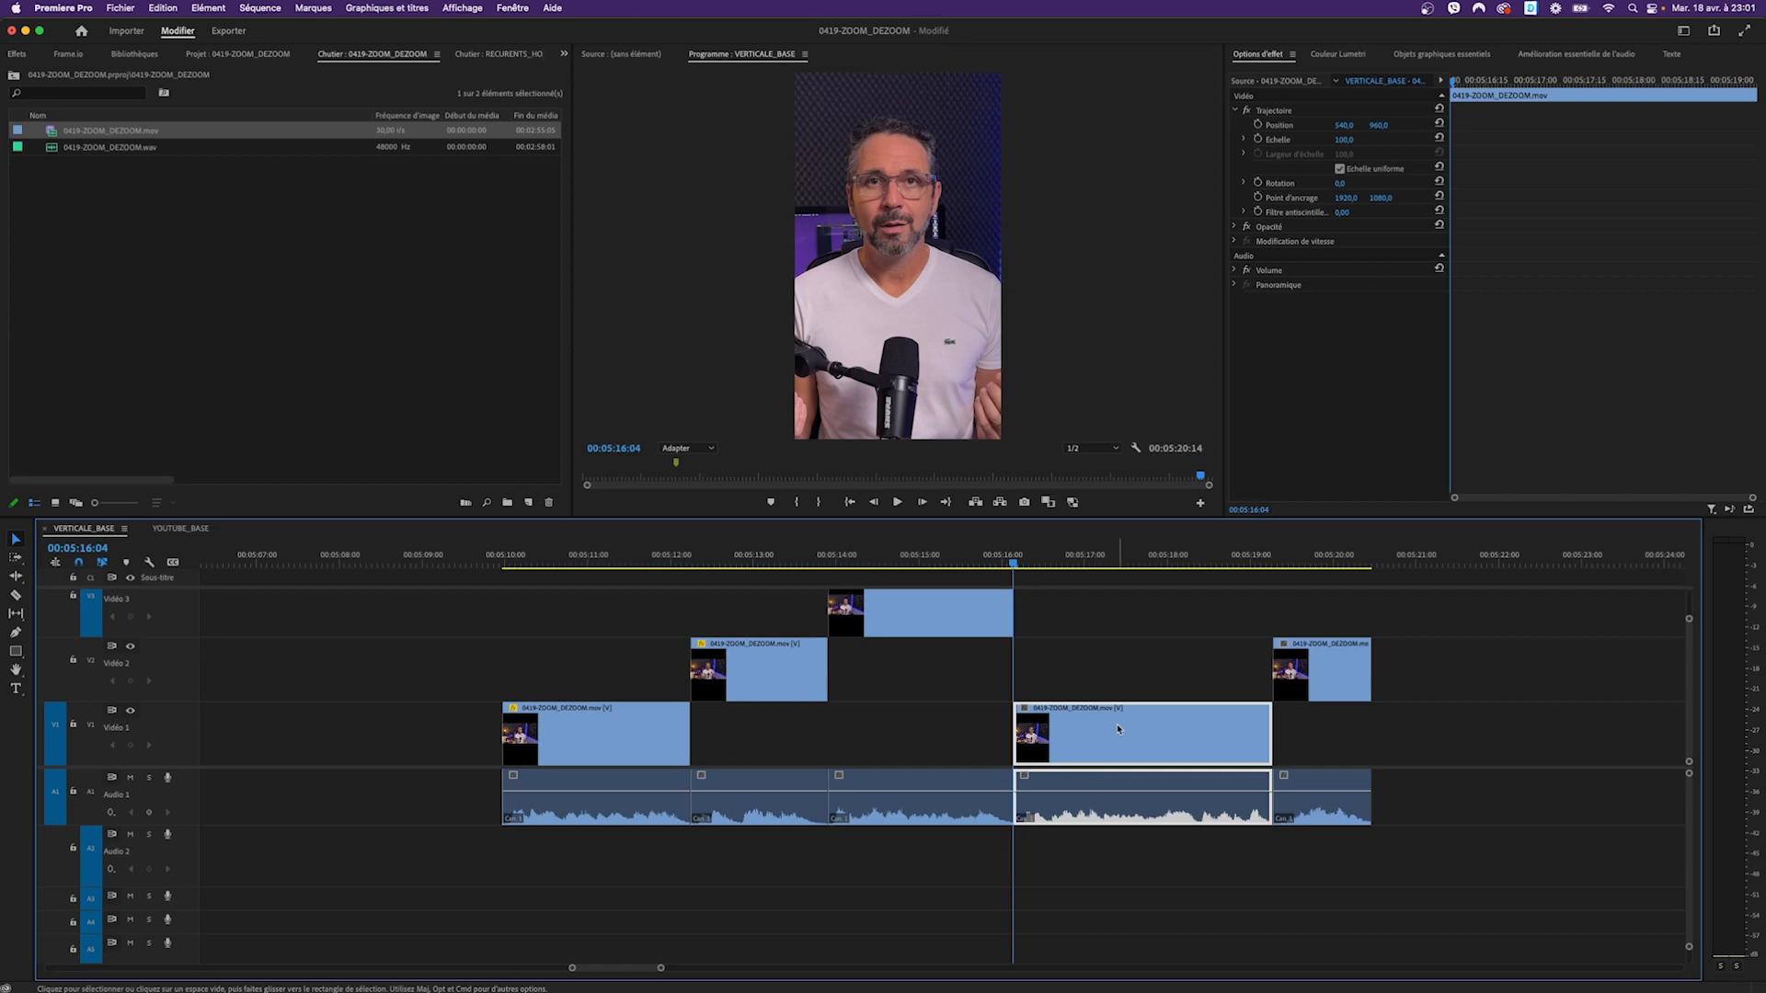
pyautogui.press('super+v')
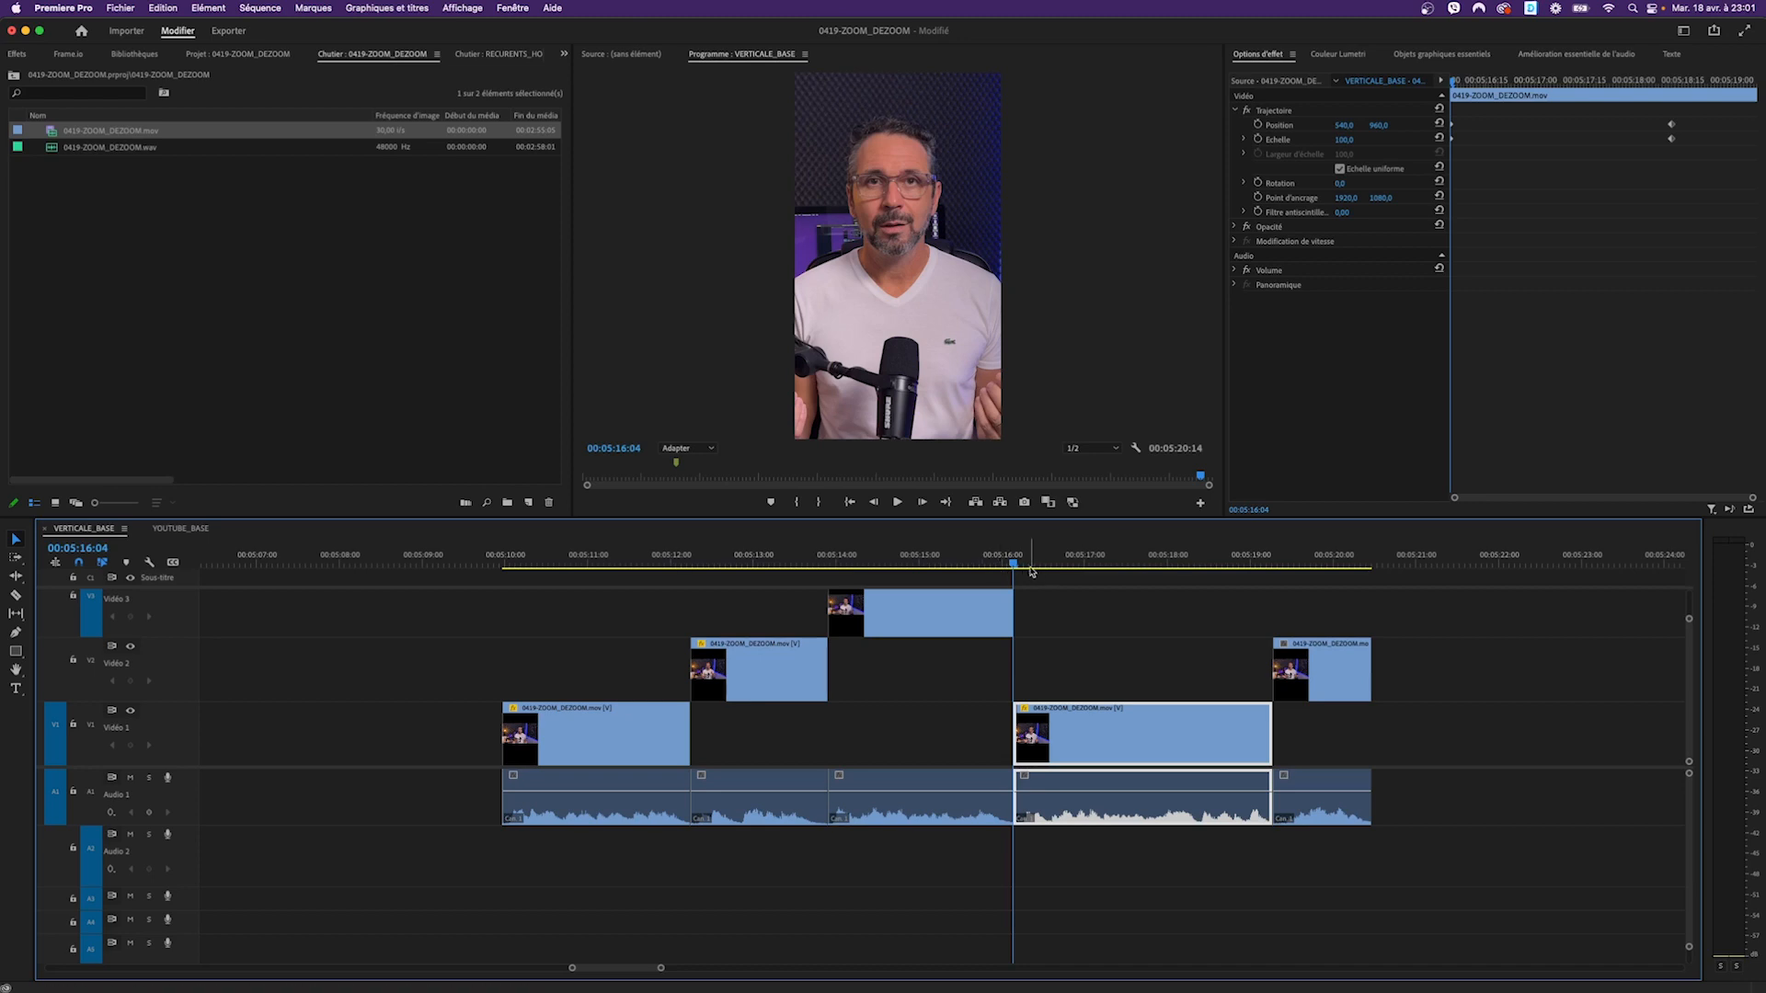
# Step: Play the fourth clip, extend its slow zoom by moving the closing position and scale keyframes to the clip's end, and scrub back through it
pyautogui.press('space')
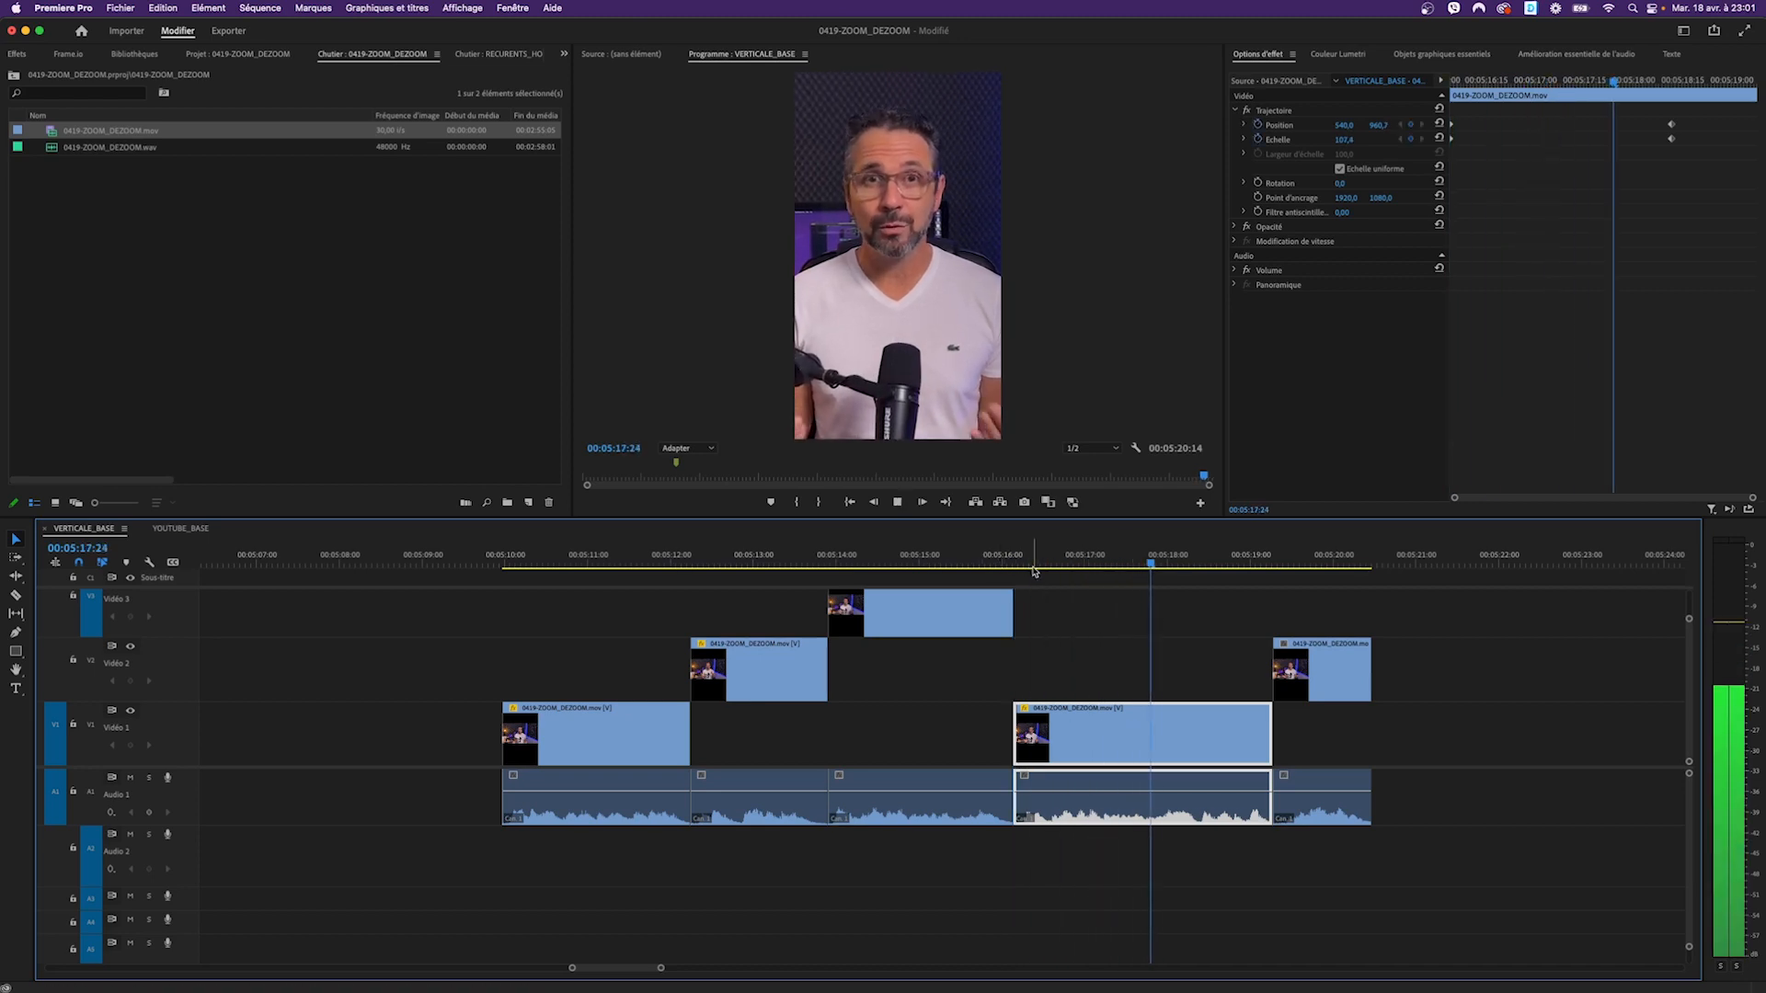
pyautogui.press('space')
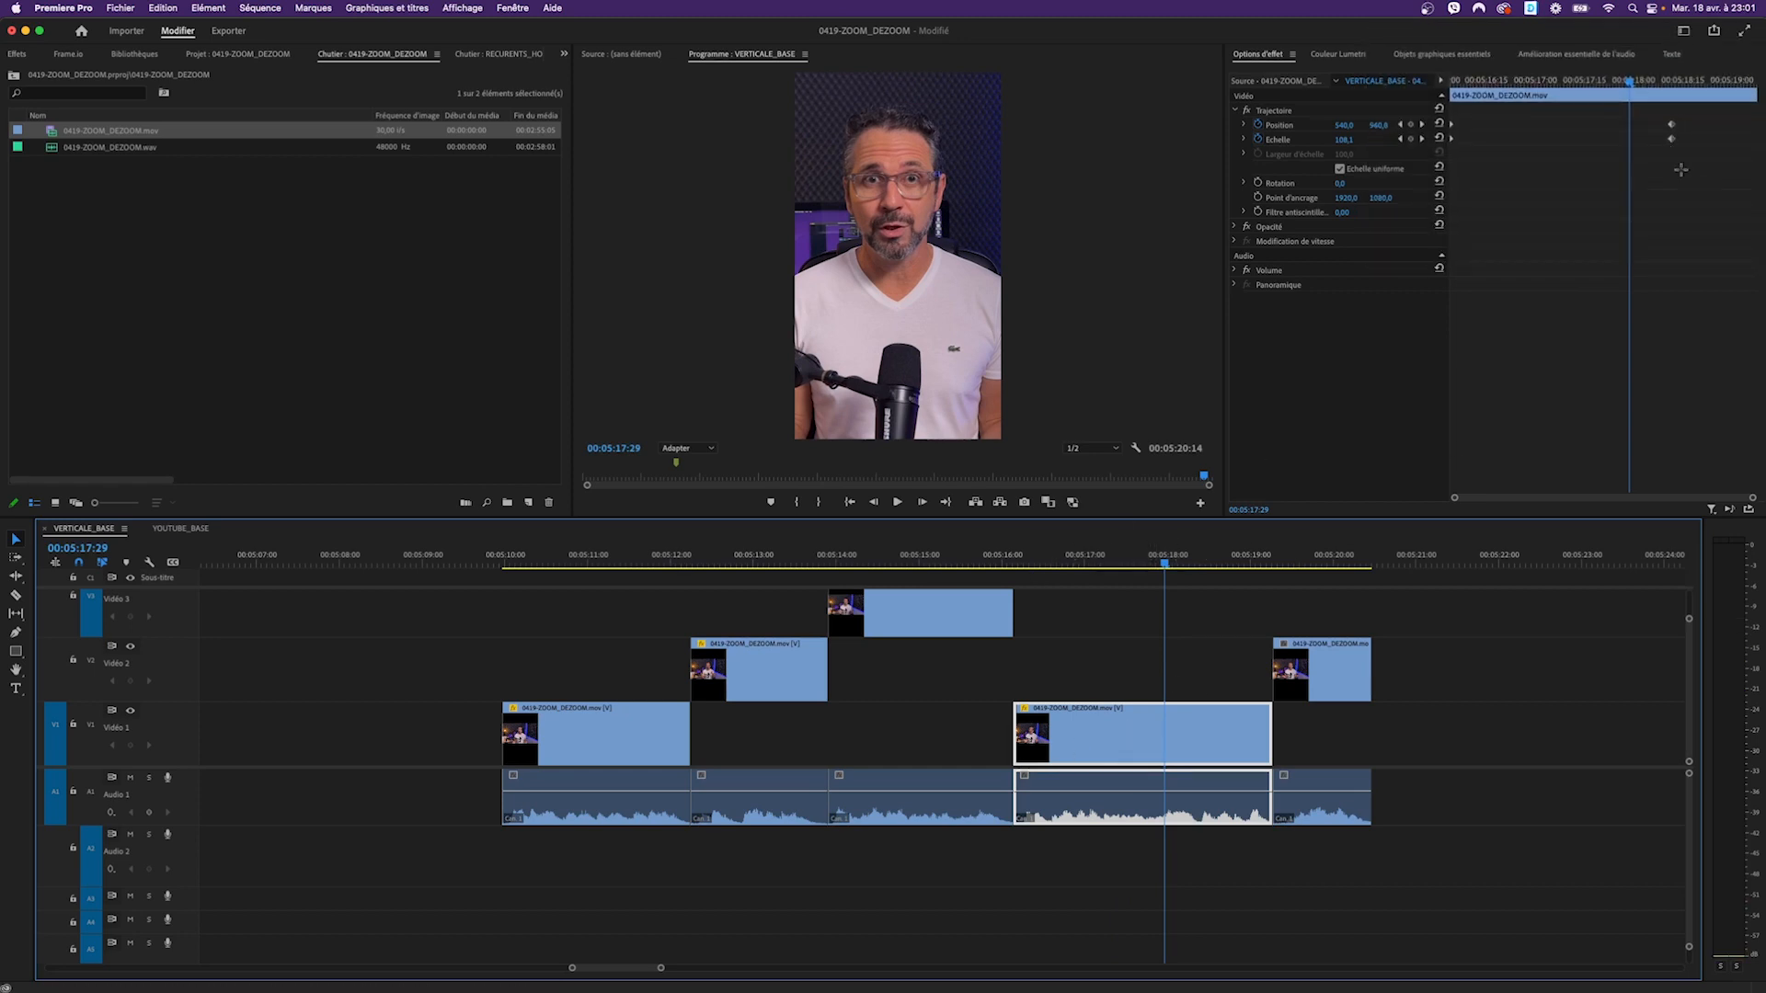
pyautogui.moveTo(1680, 170); pyautogui.dragTo(1755, 140)
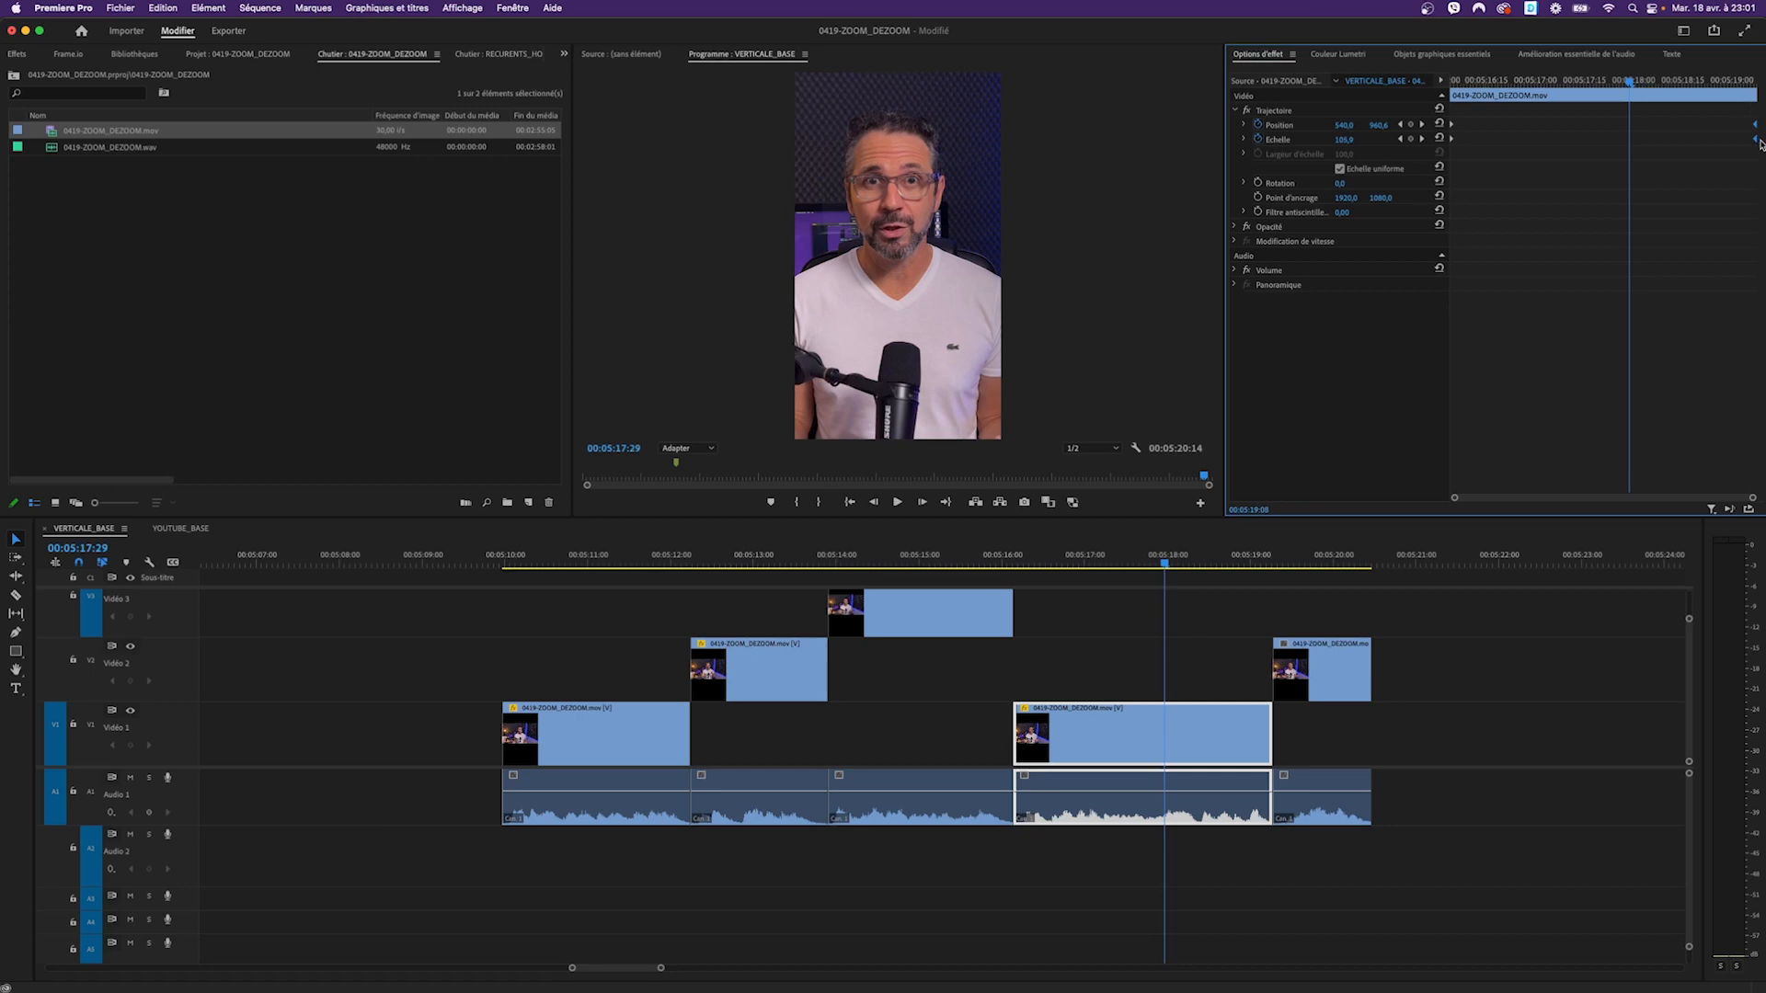
pyautogui.moveTo(1170, 571); pyautogui.dragTo(1032, 568)
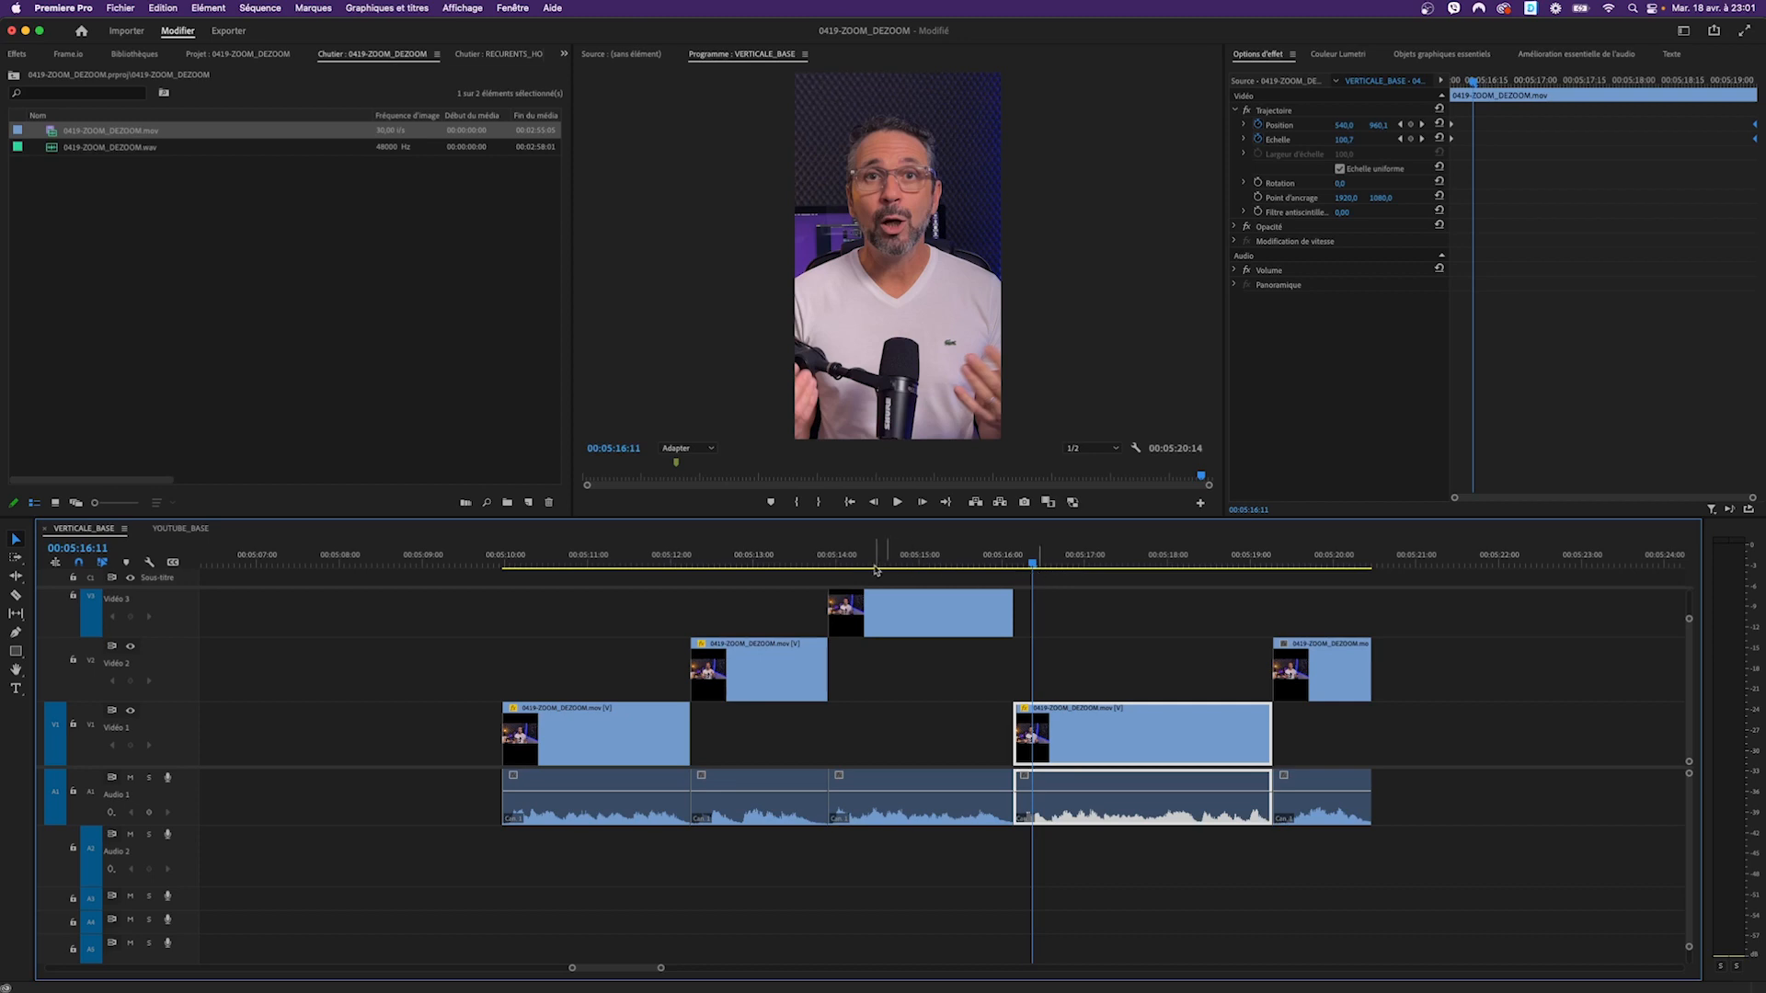
# Step: Go to the second clip's start at 00:05:12:07 and step two frames forward and back to examine its zoom
pyautogui.moveTo(874, 569); pyautogui.dragTo(690, 566)
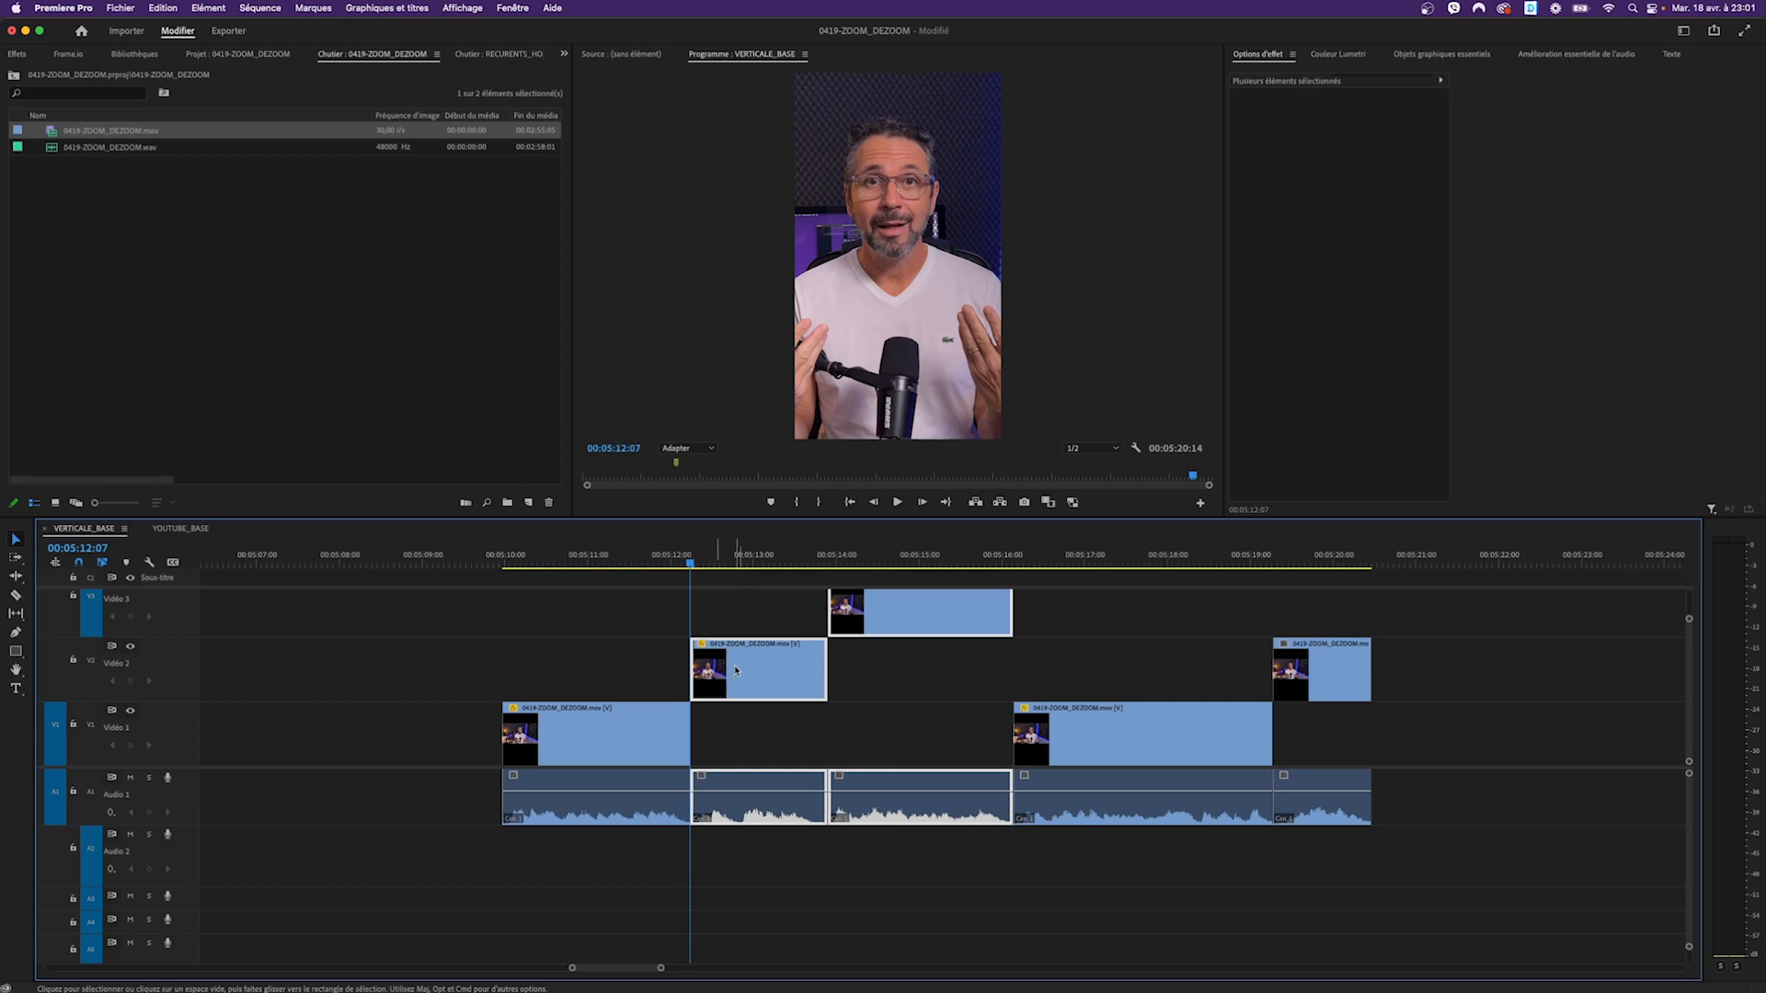
pyautogui.press('Right')
pyautogui.press('Right')
pyautogui.keyDown('shift'); pyautogui.click(723, 683); pyautogui.keyUp('shift')
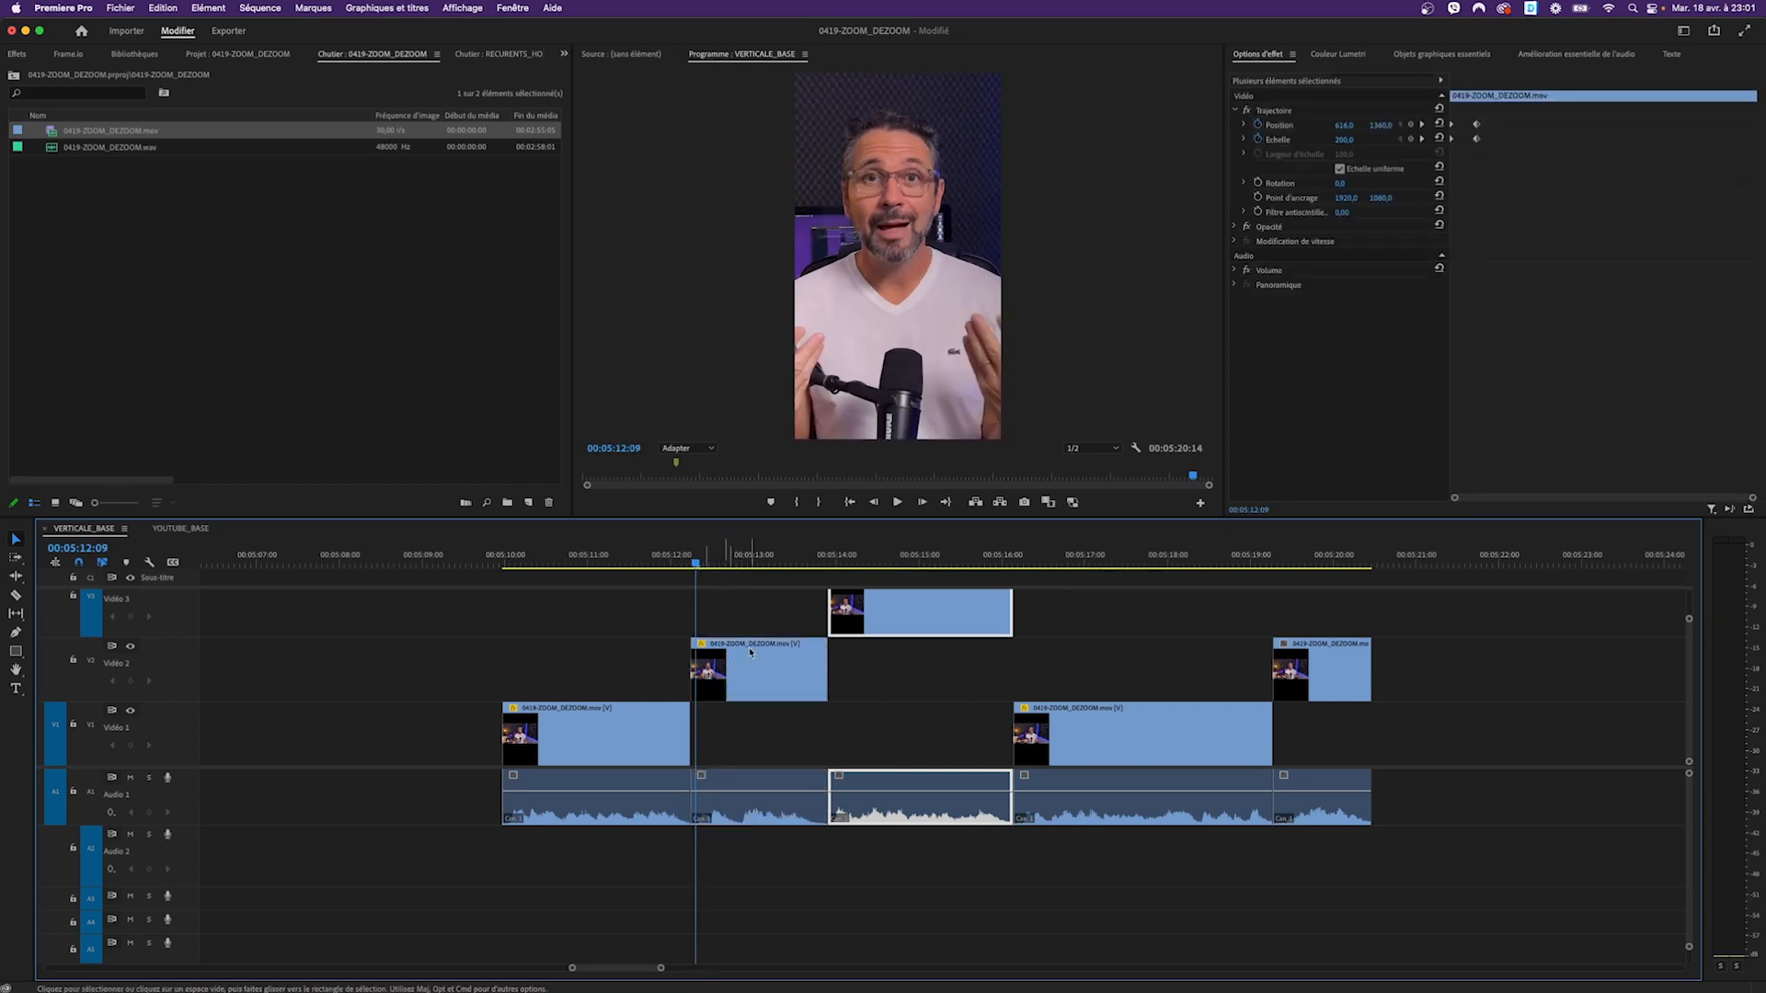
pyautogui.press('Left')
pyautogui.press('Left')
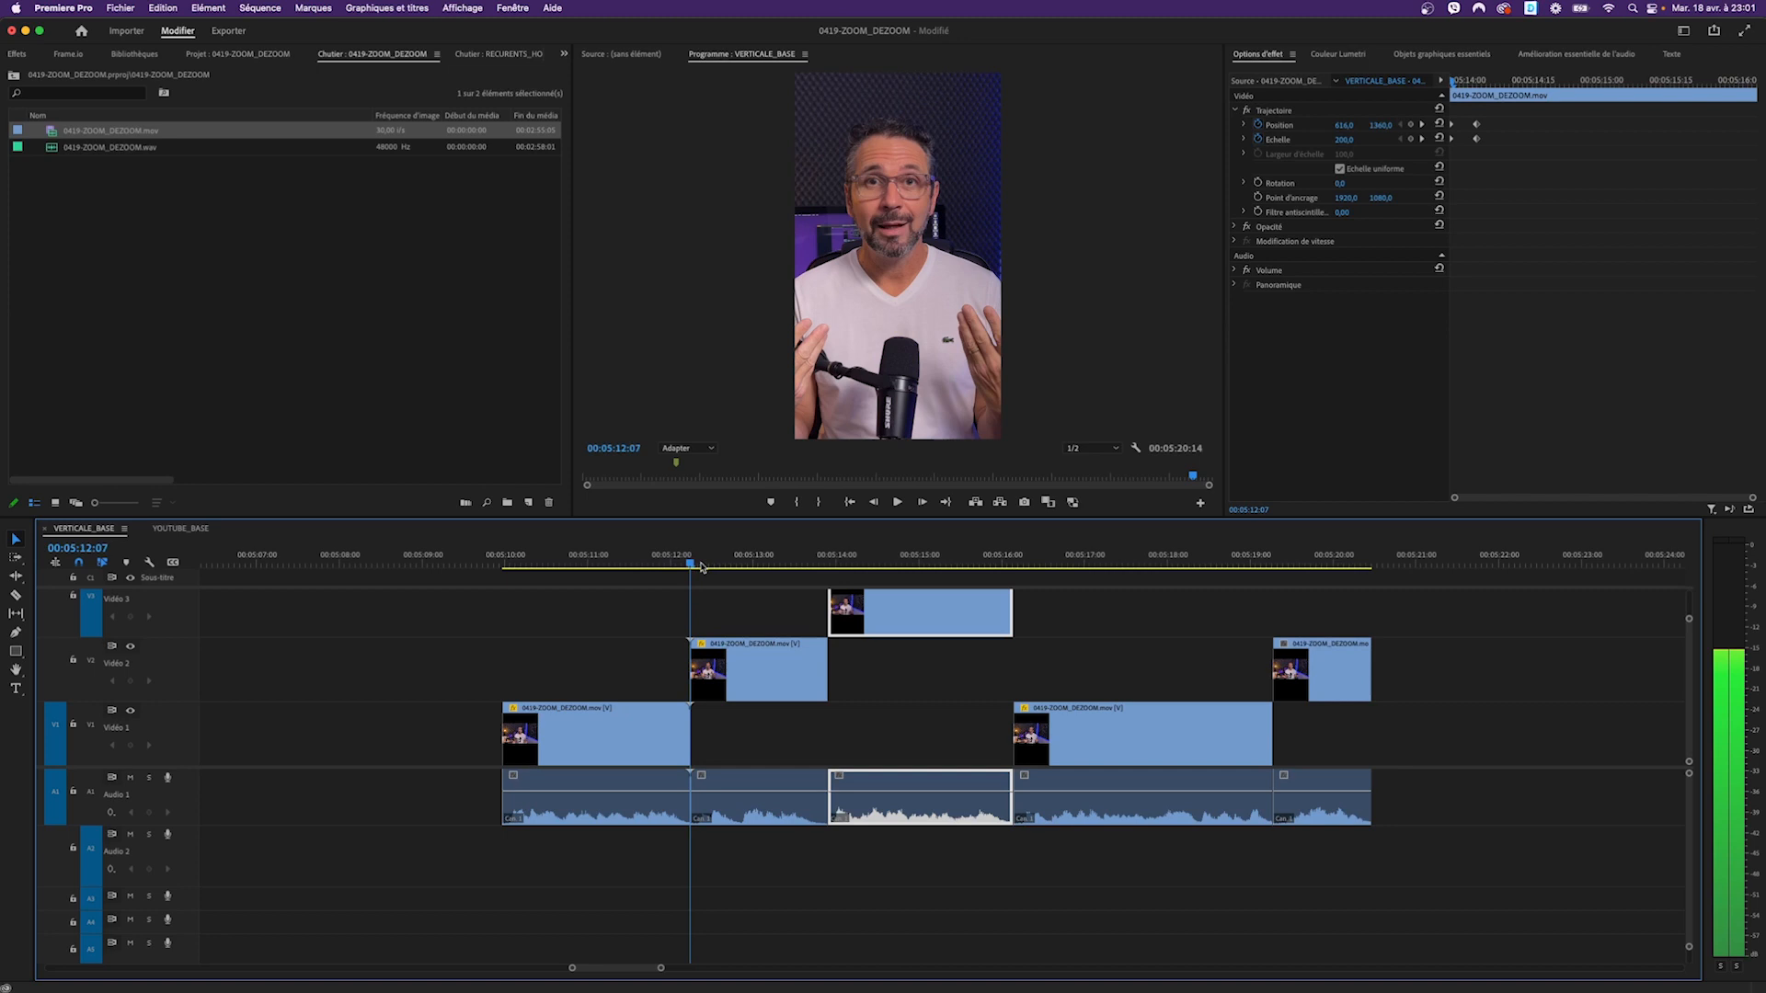
# Step: Copy the second clip's Trajectoire effect, paste it onto the last clip at 00:05:19:08, and play the pasted zoom
pyautogui.click(740, 676)
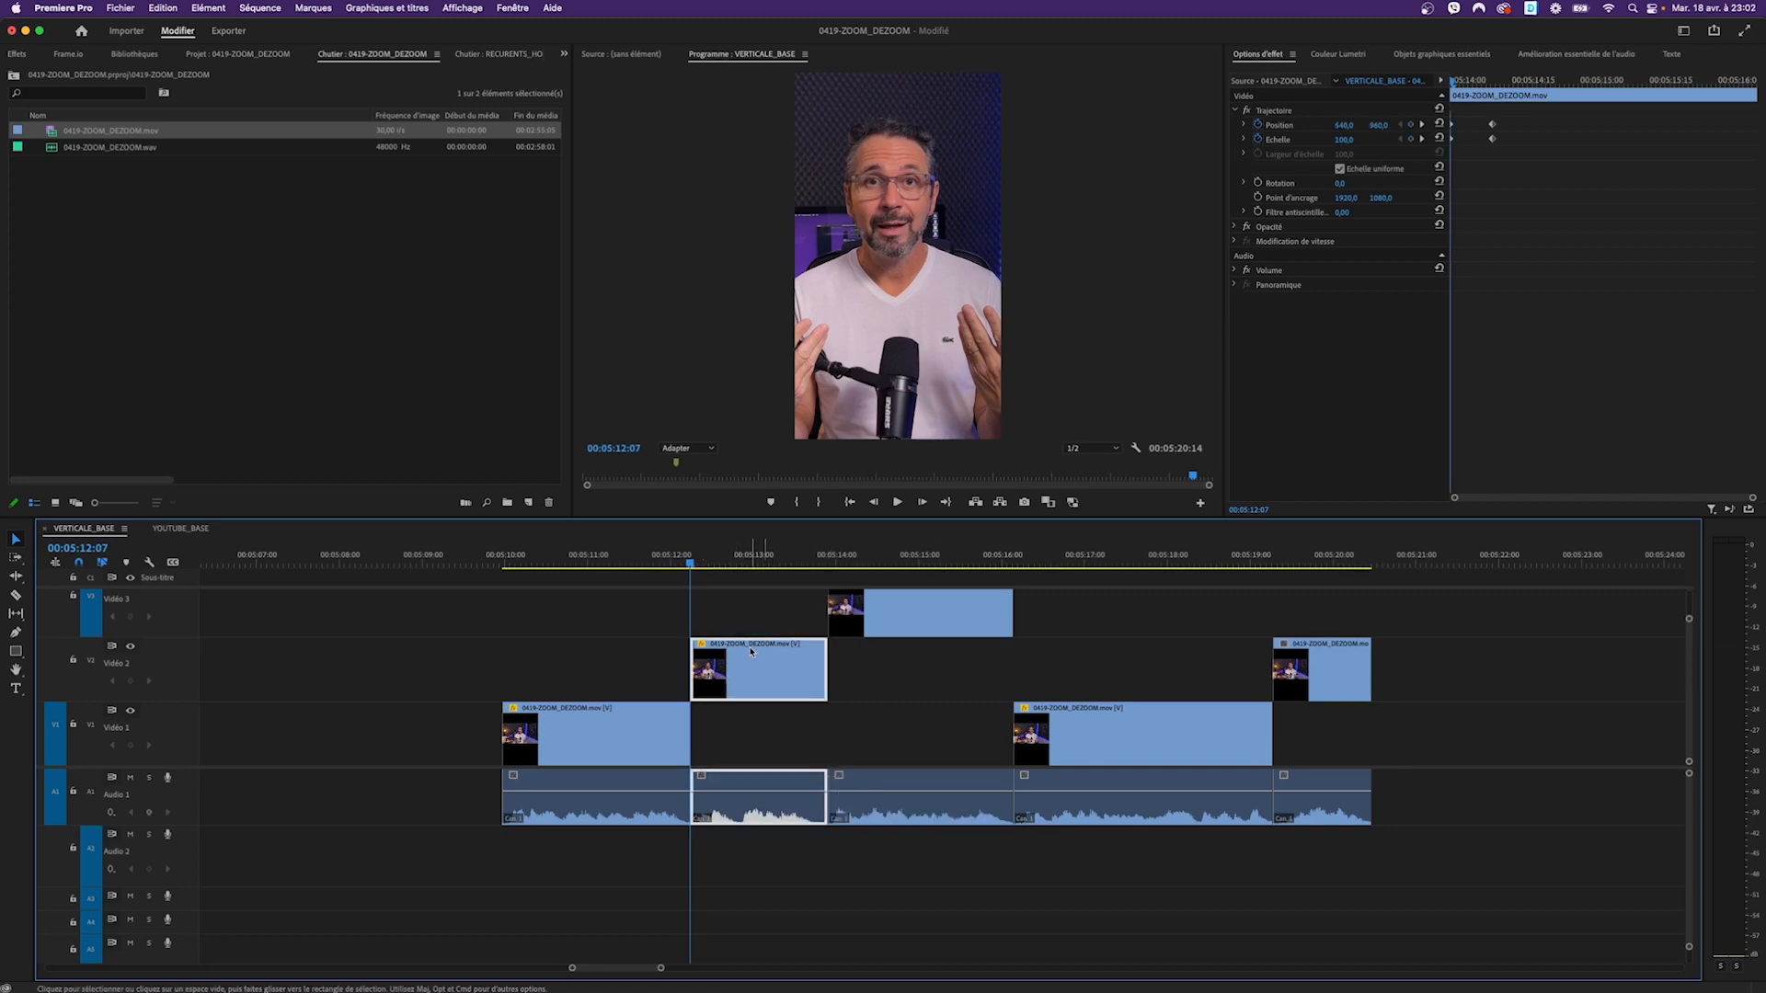
pyautogui.click(1274, 112)
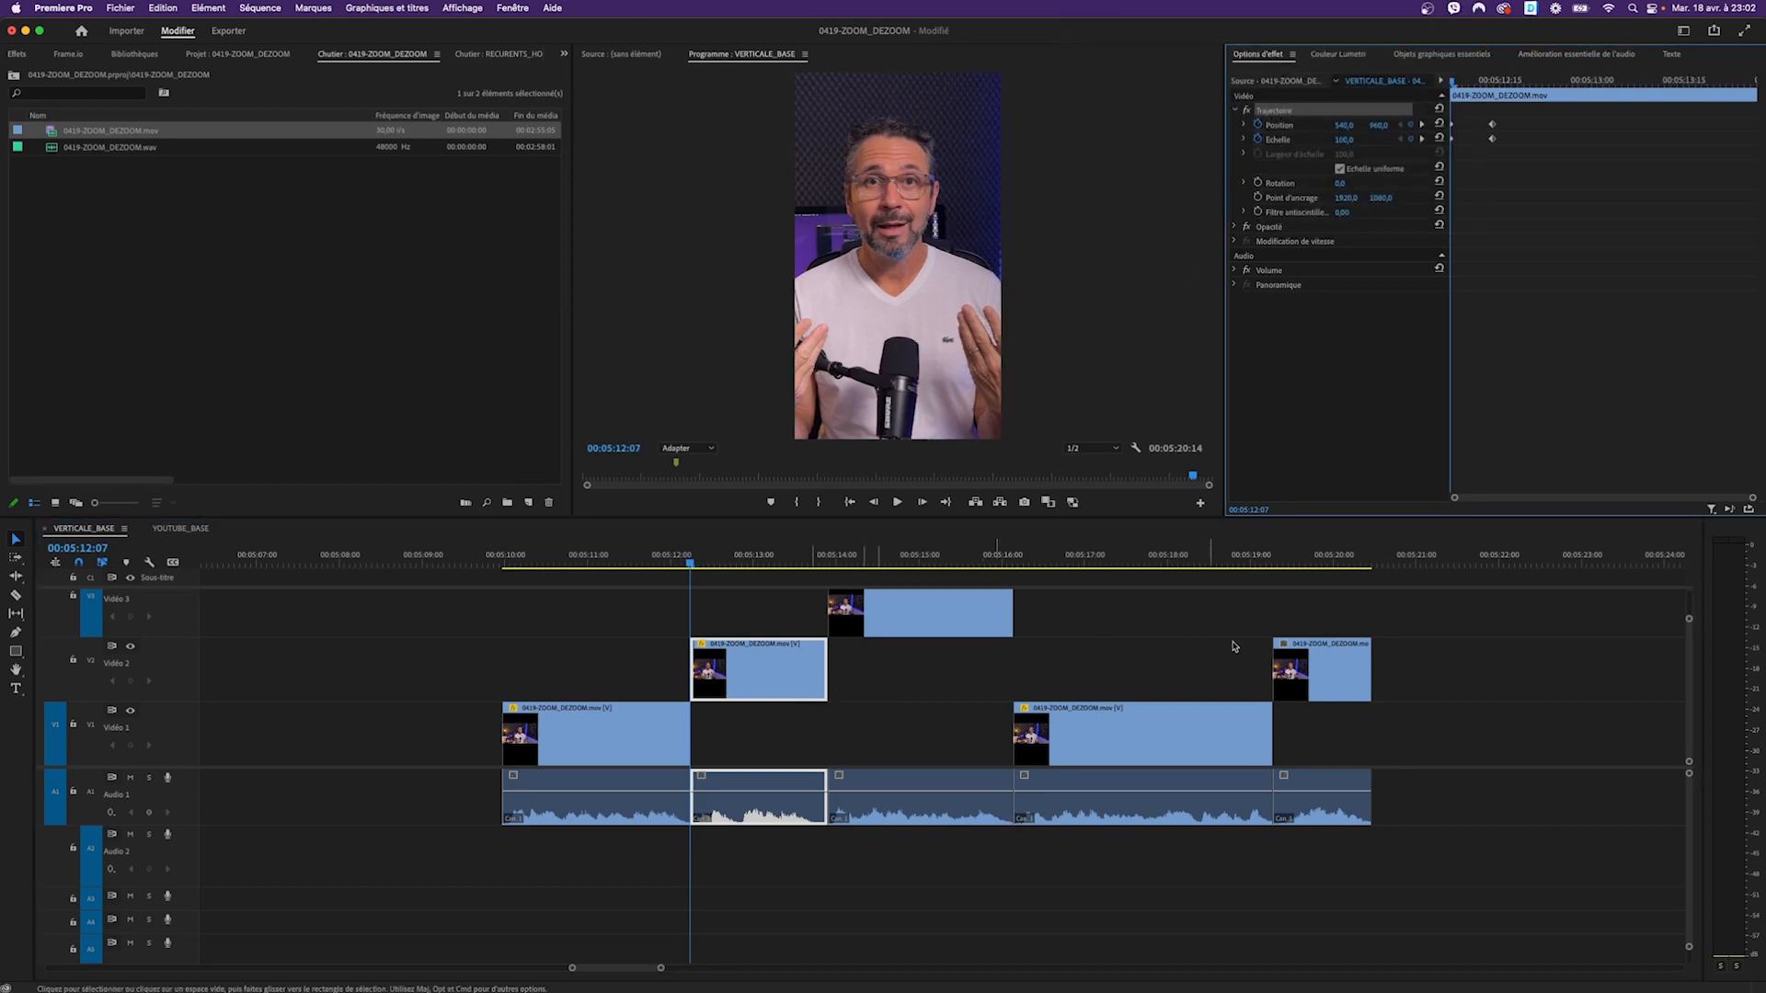
pyautogui.click(1286, 559)
pyautogui.moveTo(1286, 555)
pyautogui.mouseDown()
pyautogui.moveTo(1300, 560)
pyautogui.moveTo(1257, 557)
pyautogui.moveTo(1272, 558)
pyautogui.mouseUp()
pyautogui.click(1302, 672)
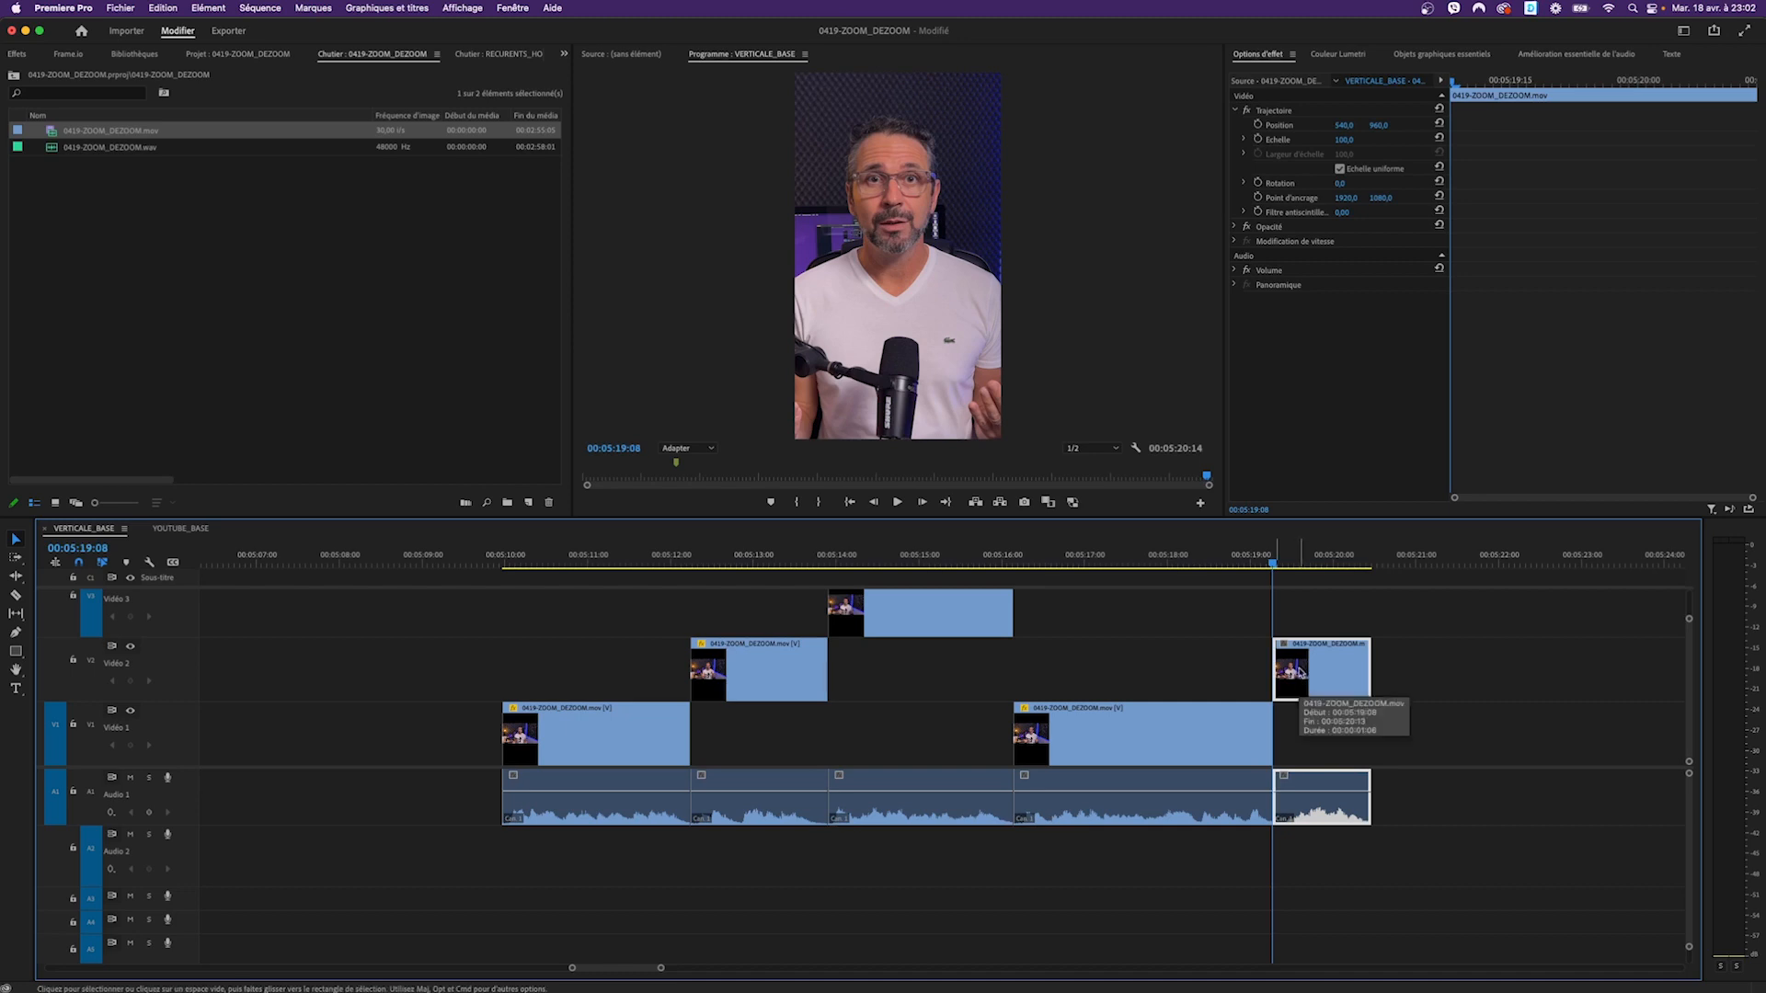
pyautogui.hscroll(3, 1128, 680)
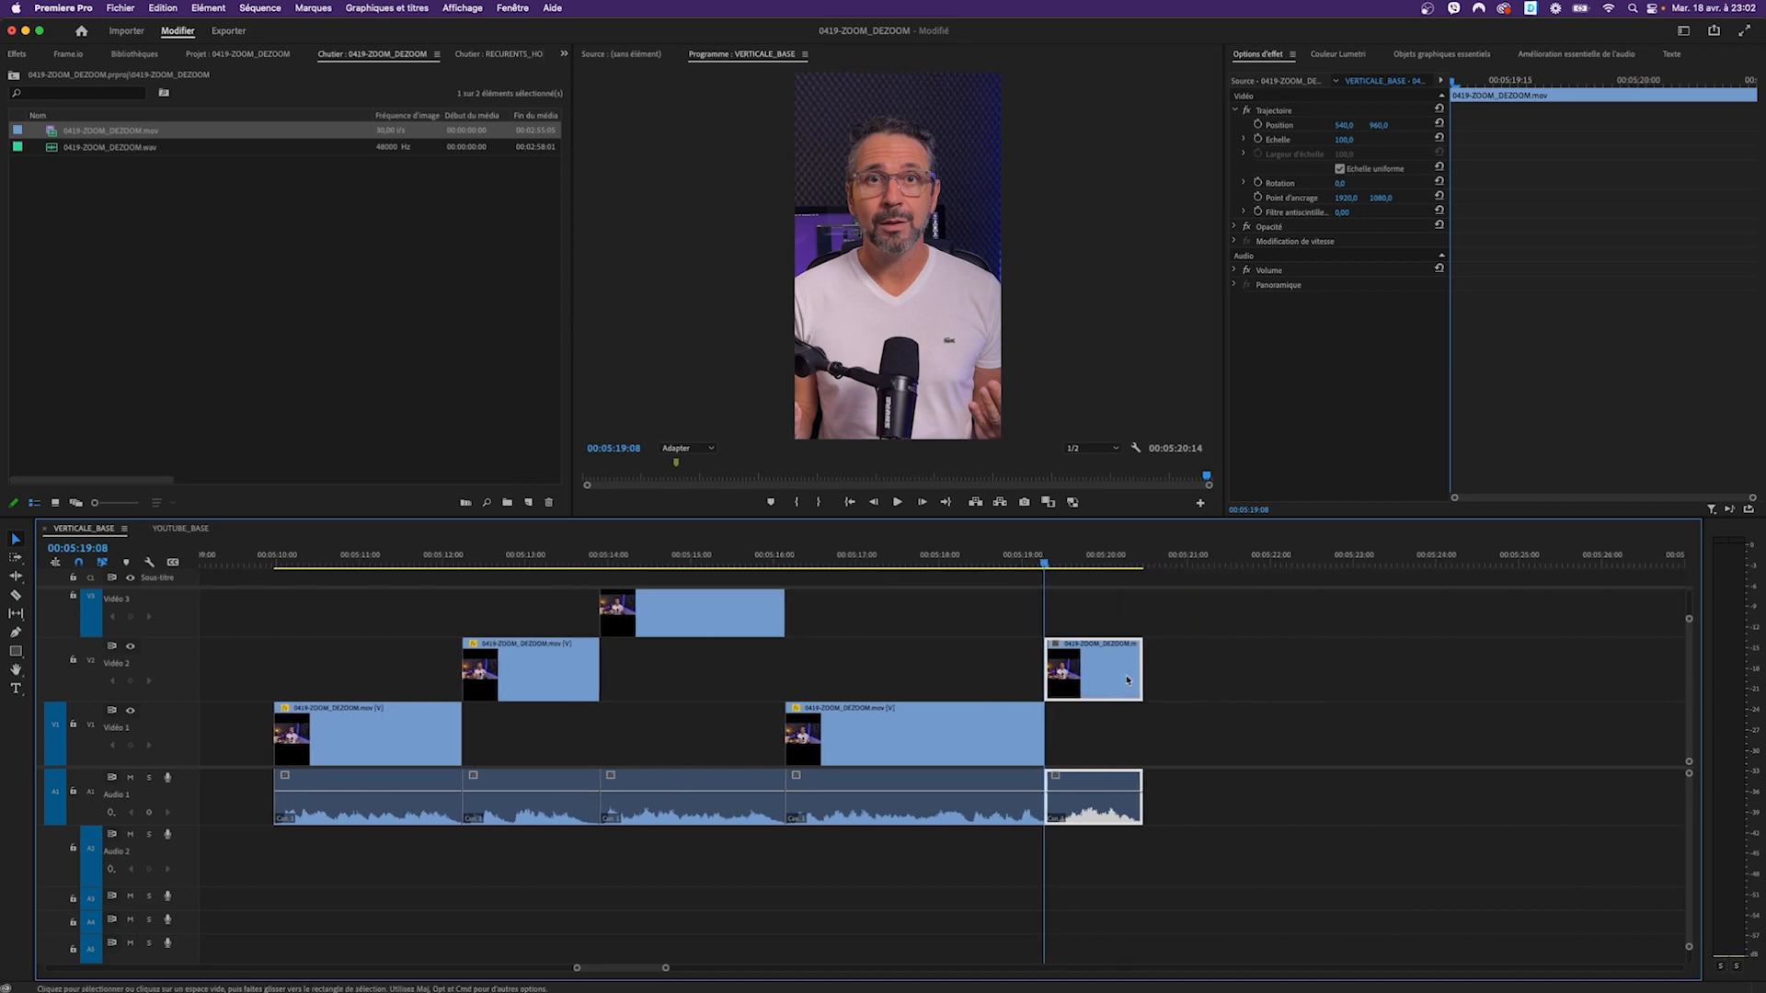
pyautogui.press('super+v')
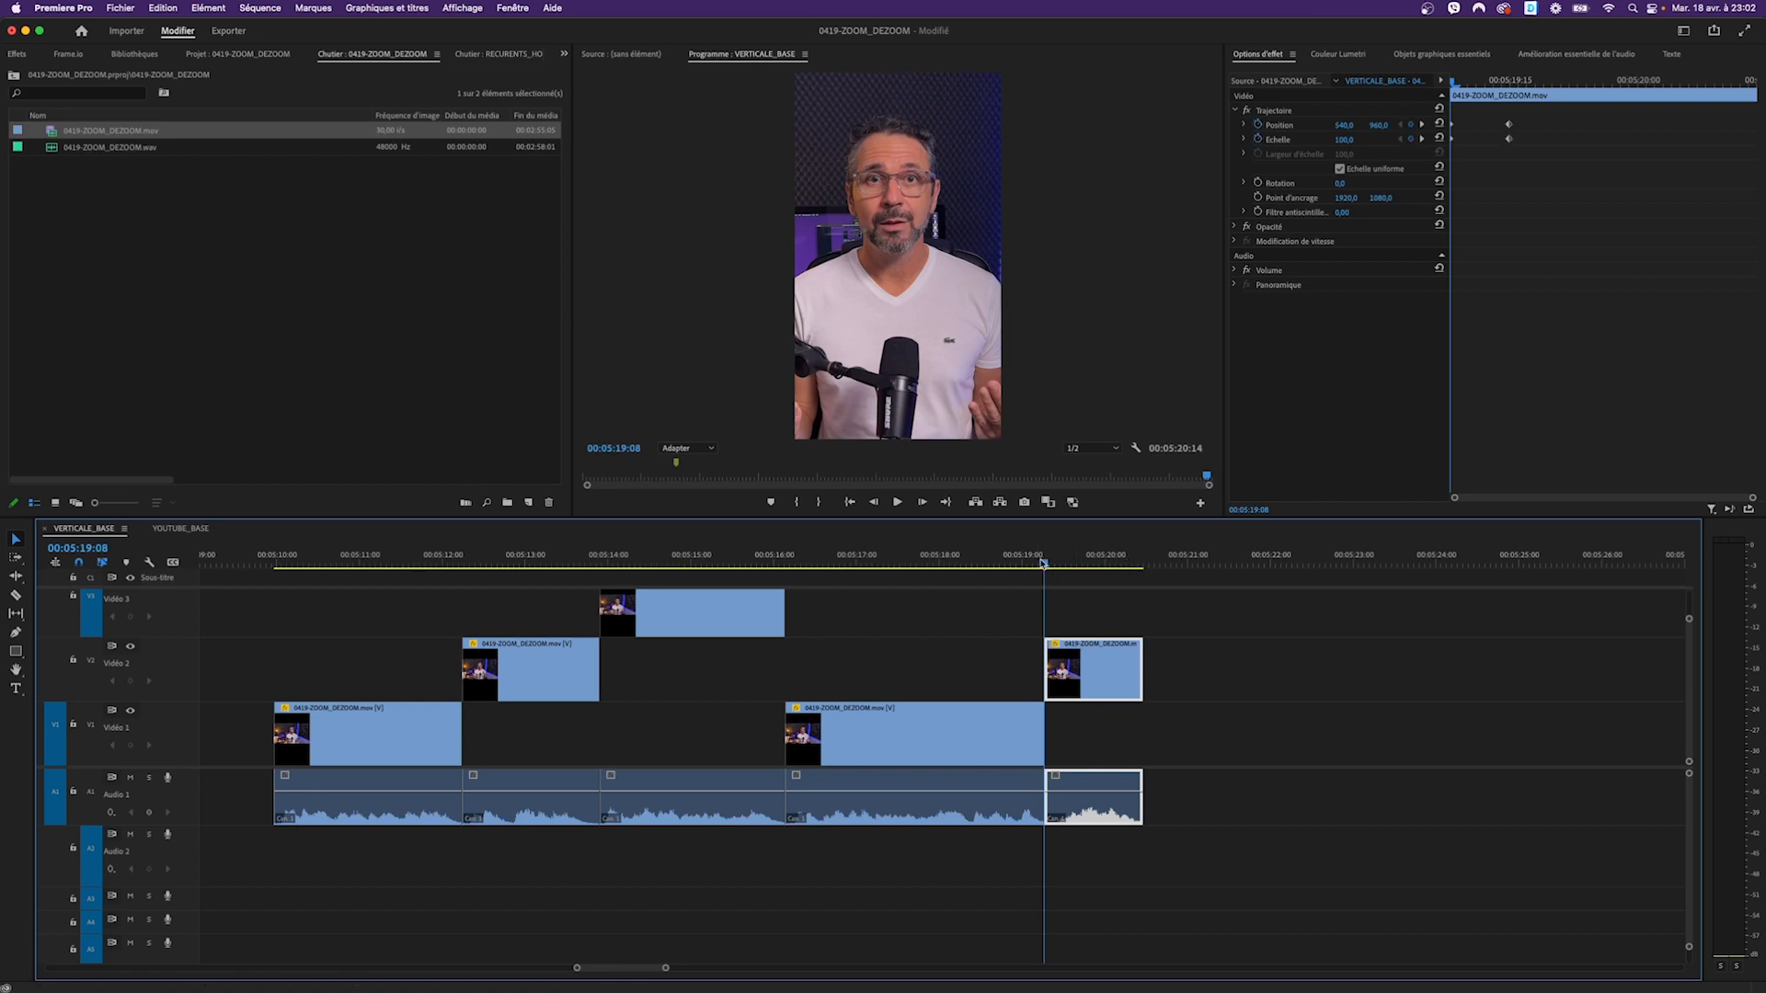
pyautogui.press('space')
pyautogui.press('space')
# Step: Zoom the timeline out, examine the layered clips in the YOUTUBE_BASE sequence, and return to VERTICALE_BASE
pyautogui.press('-')
pyautogui.press('-')
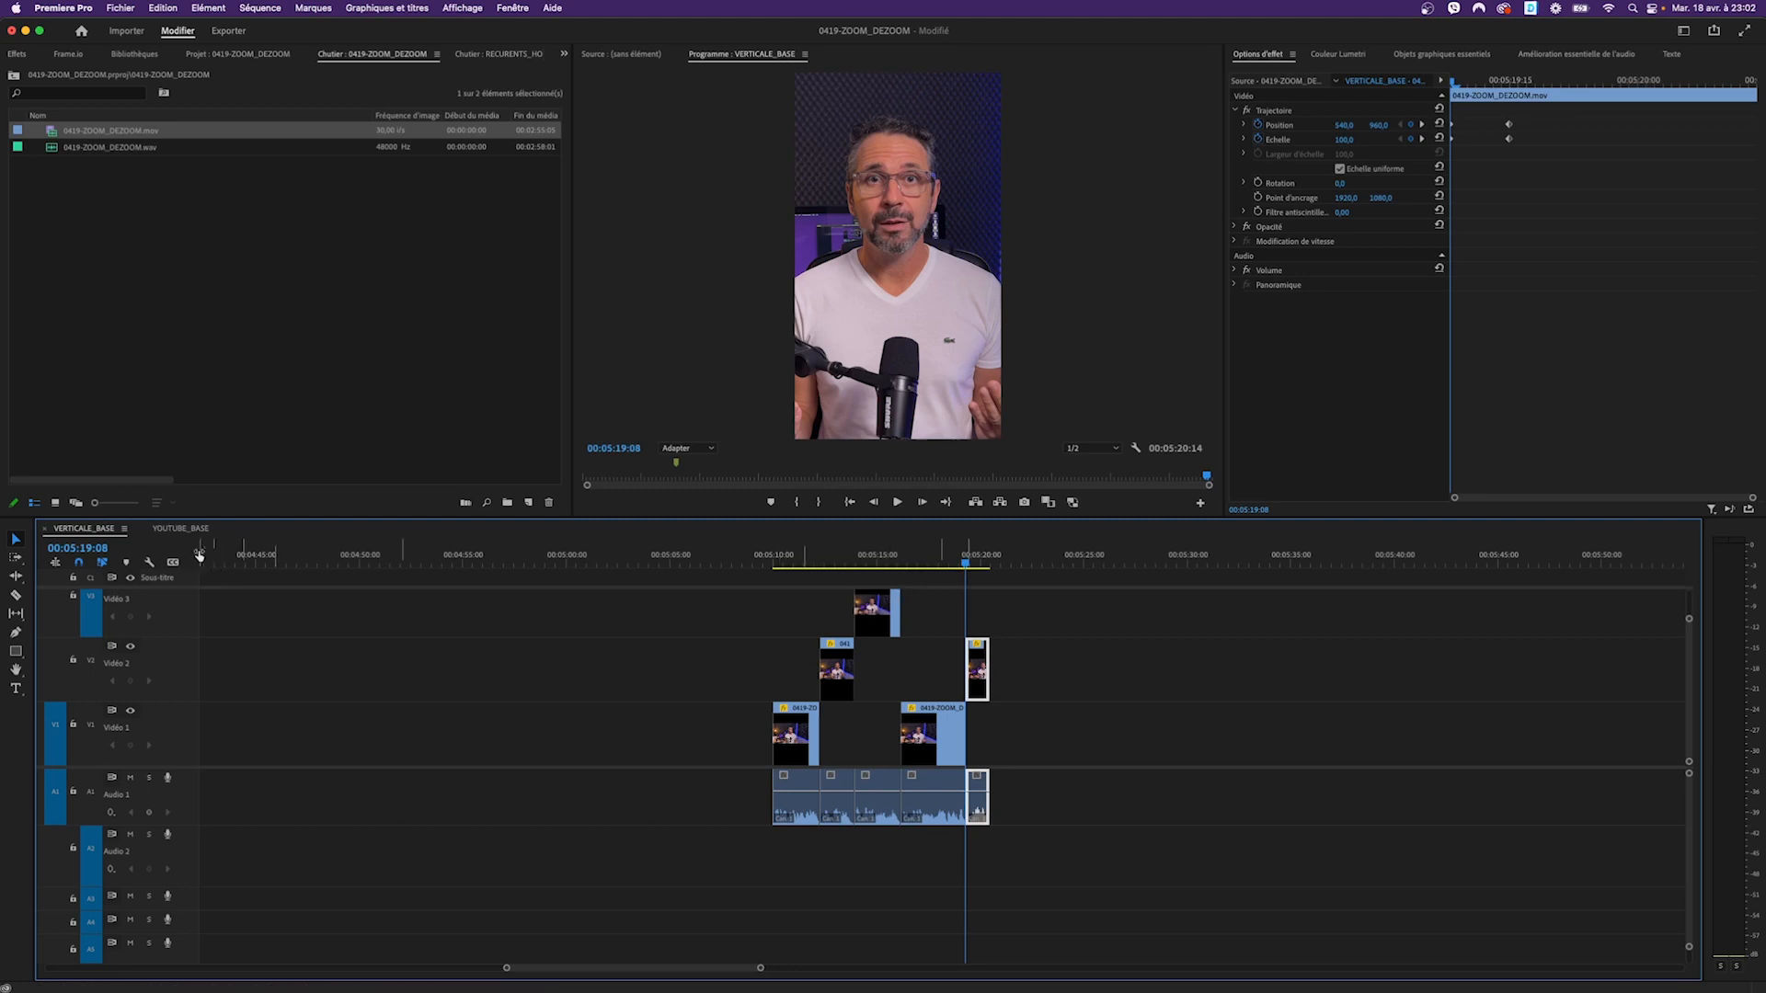
pyautogui.click(180, 528)
pyautogui.press('=')
pyautogui.press('=')
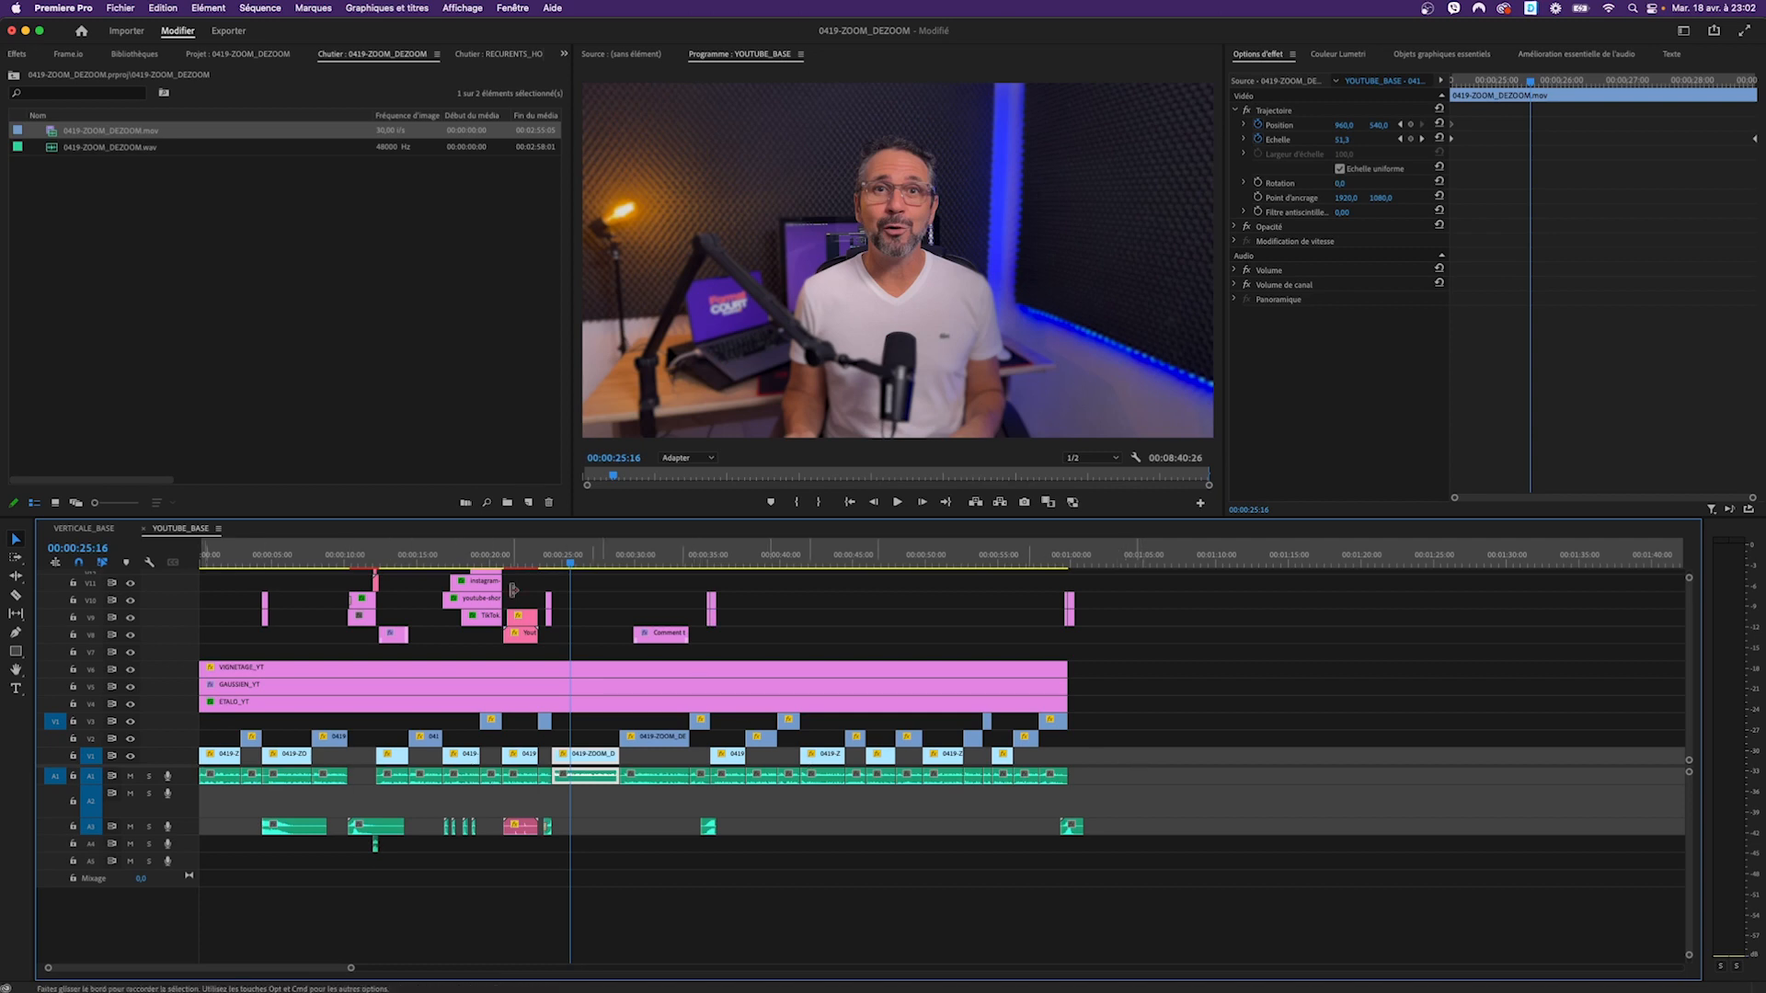
pyautogui.click(100, 530)
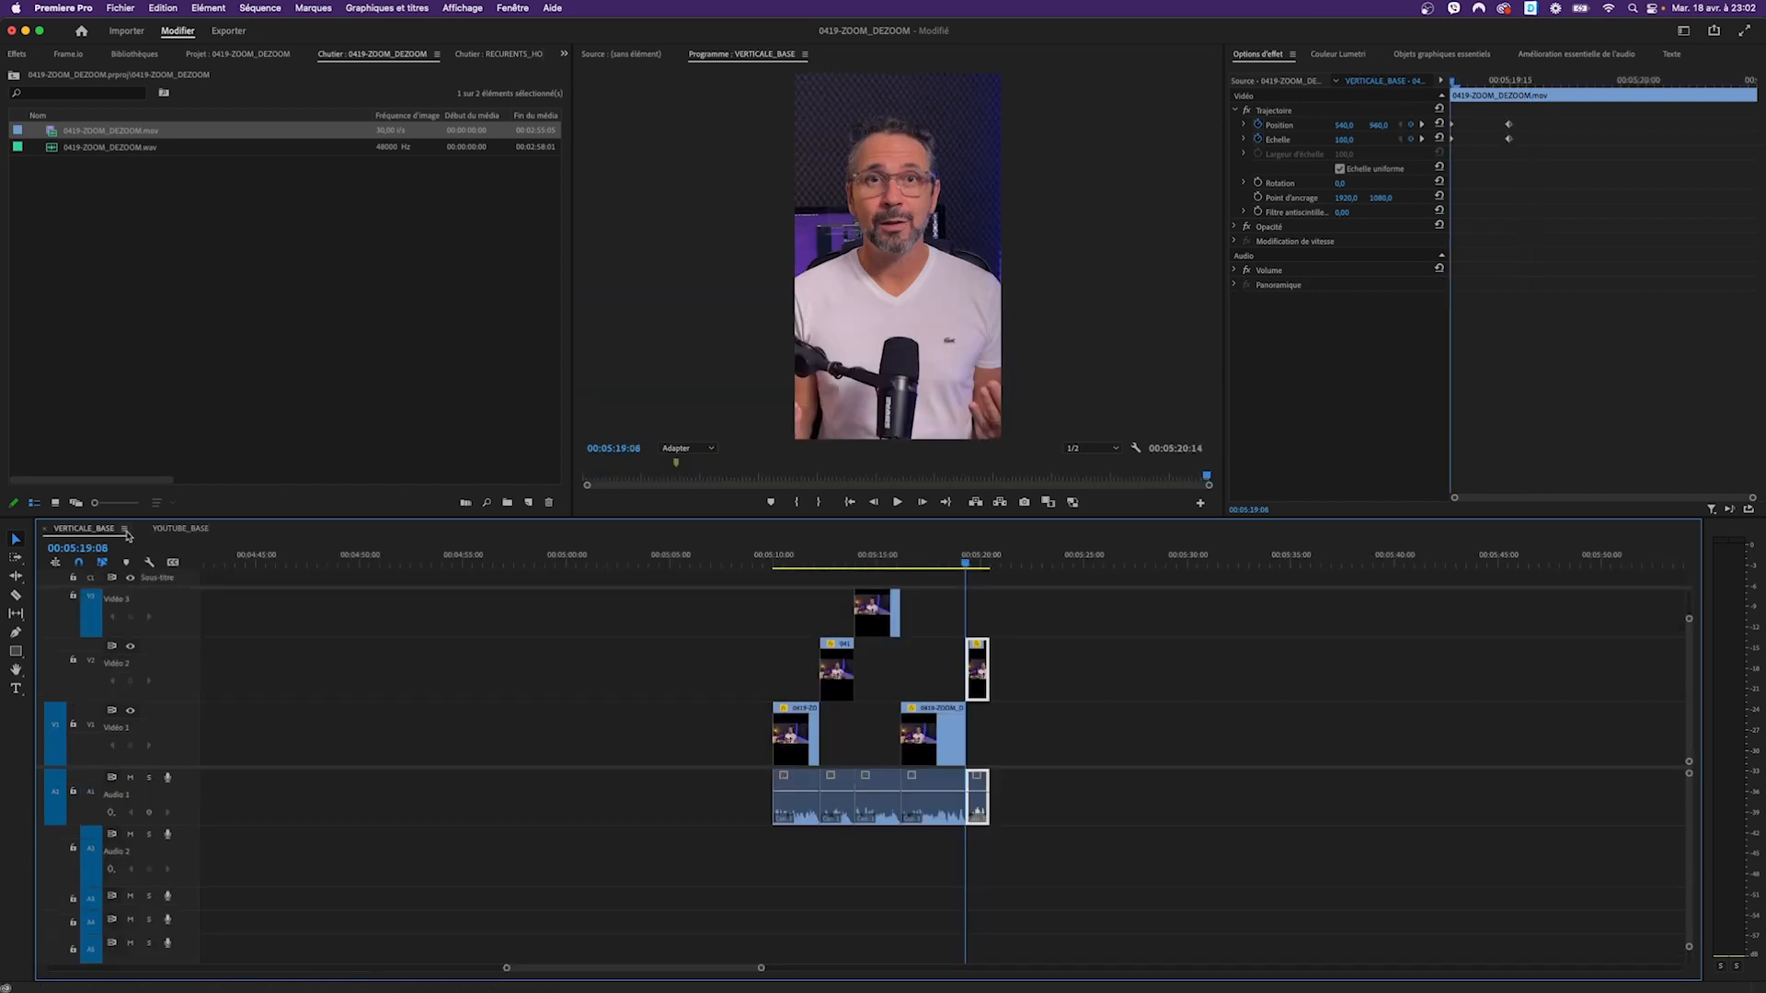